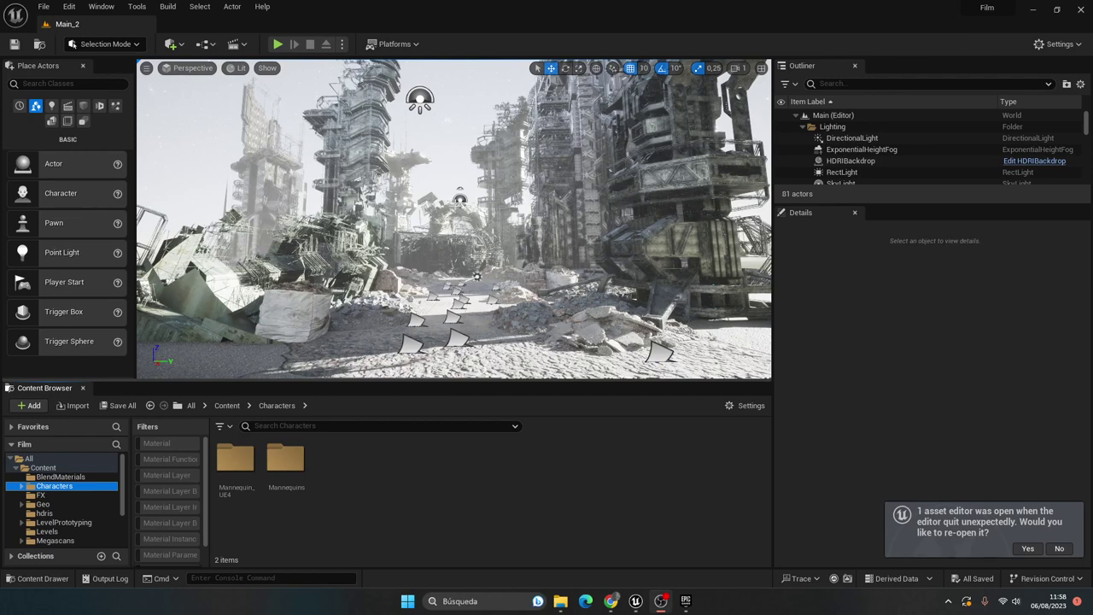
Dismiss the re-open asset editor notice, enlarge the Content Browser, and fly through the rubble street
mouse_move(990, 11)
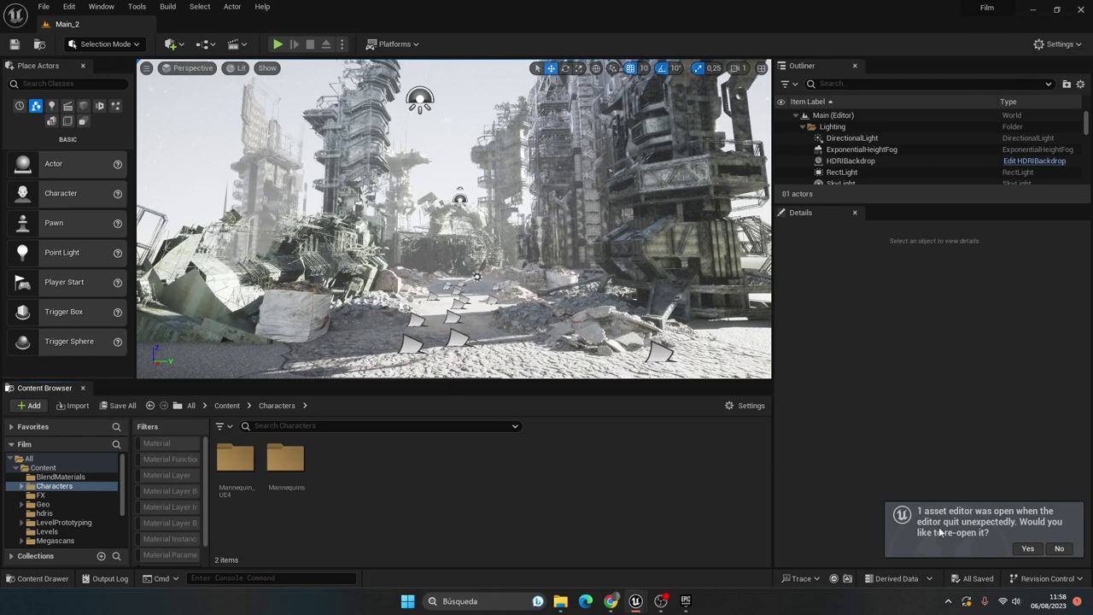
left_click(1062, 552)
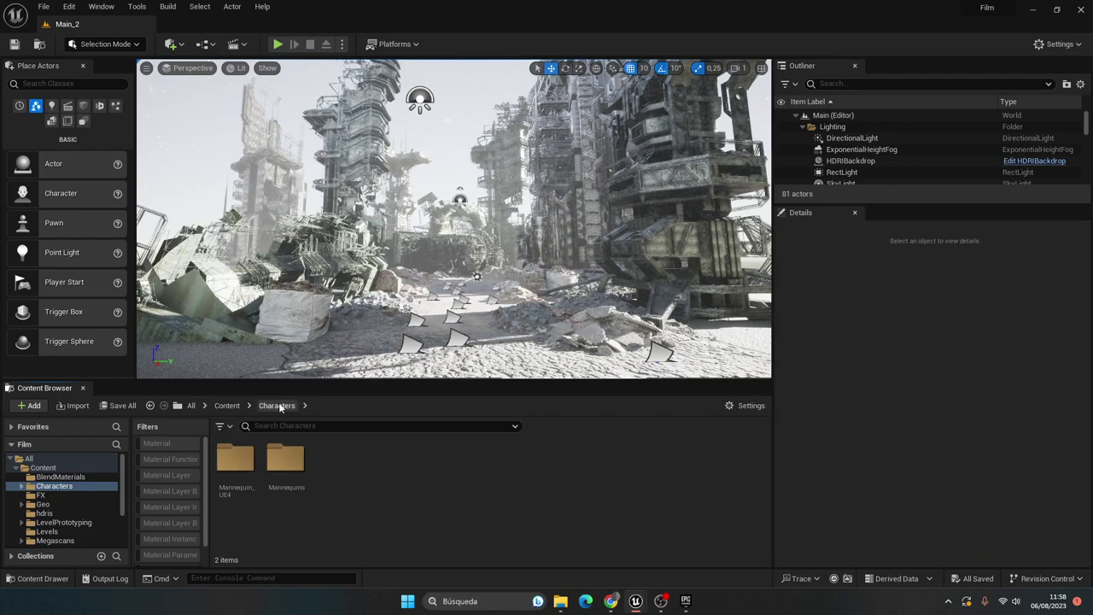
left_click_drag(317, 380, 333, 330)
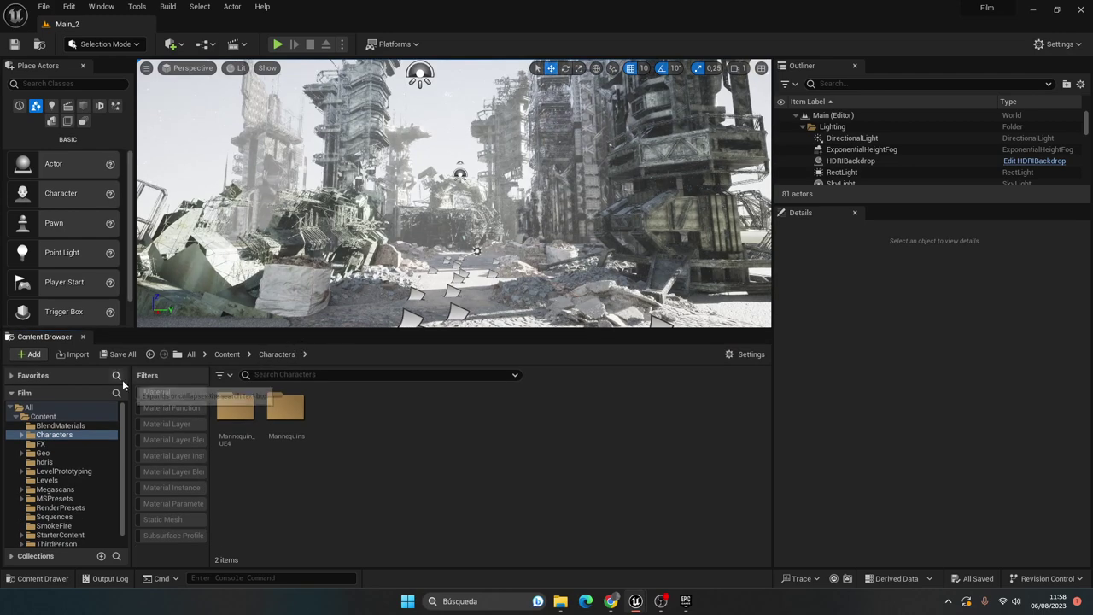
right_click_drag(588, 173, 588, 173)
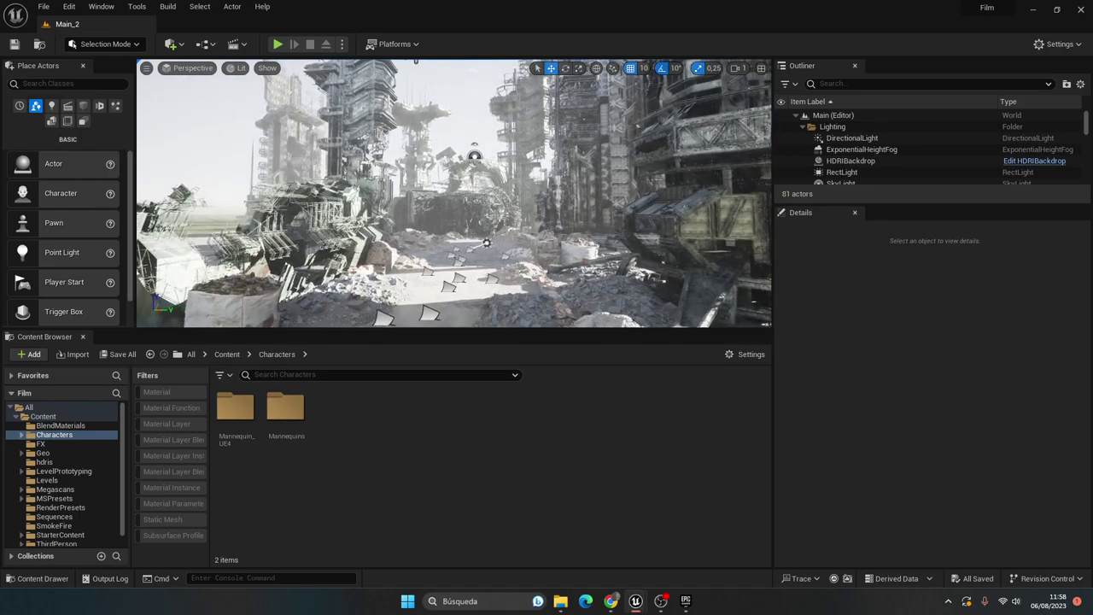
right_click_drag(705, 113, 704, 114)
Create an FXPatreon folder under Content and bring up the CACHES folder in File Explorer
left_click(43, 416)
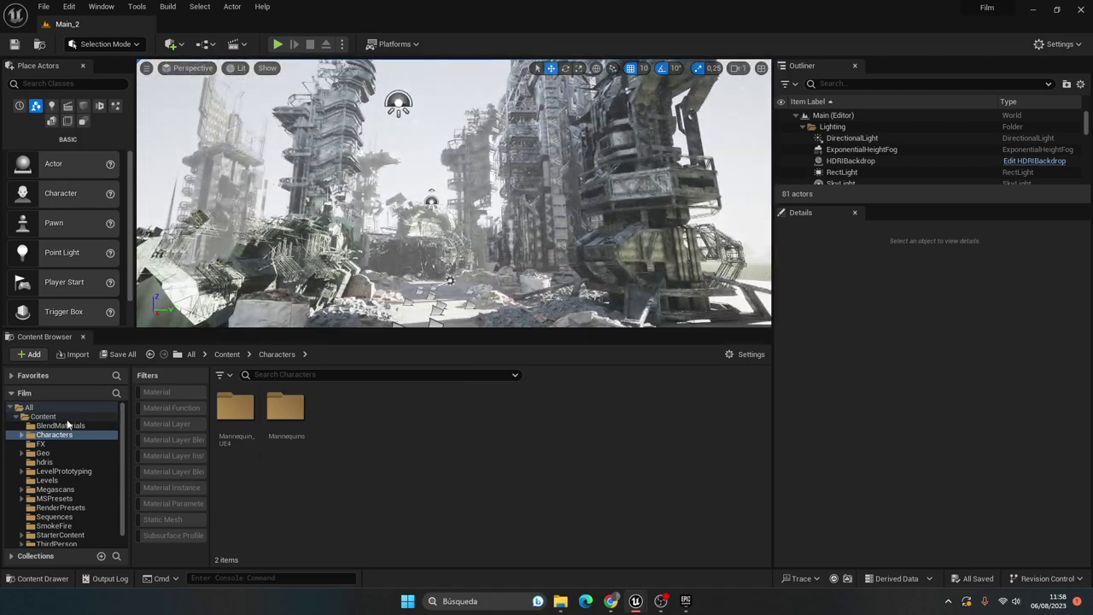
right_click(43, 416)
left_click(132, 174)
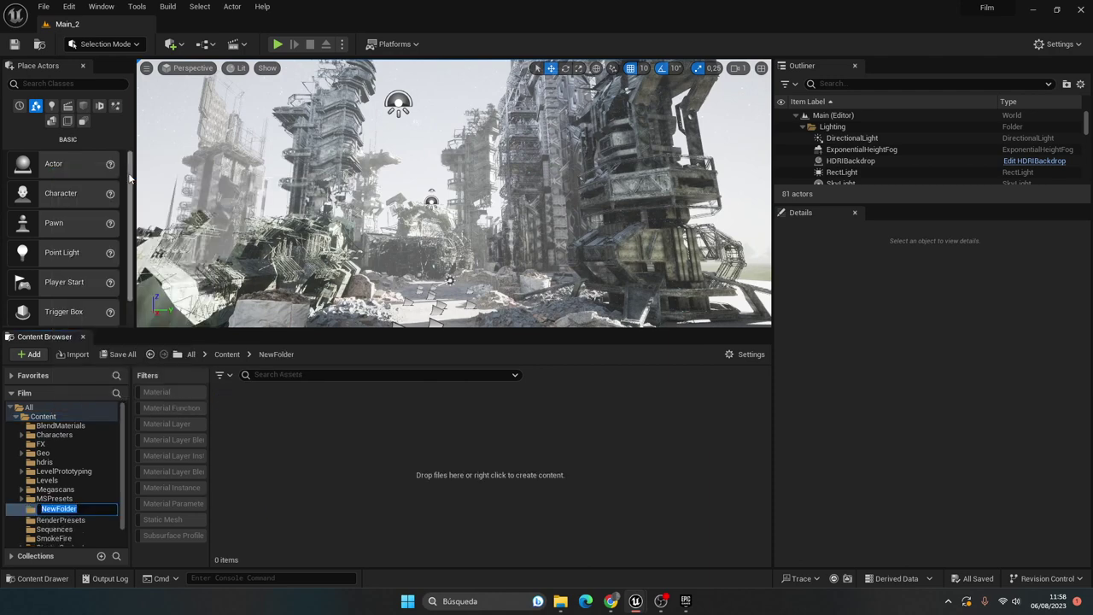
type("FXPat")
type("reon")
key("Return")
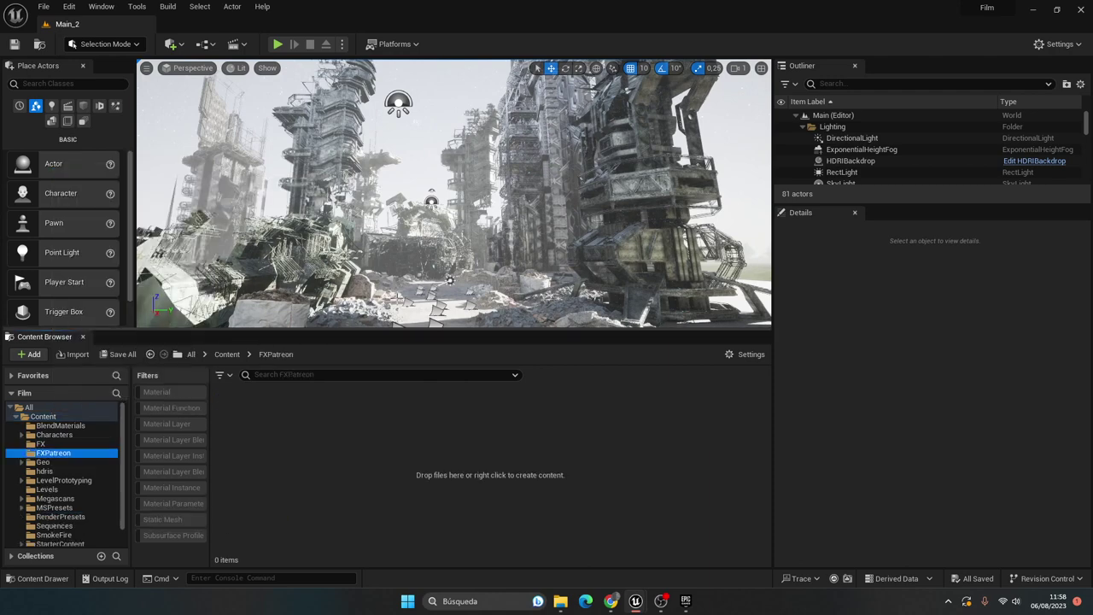
left_click(561, 601)
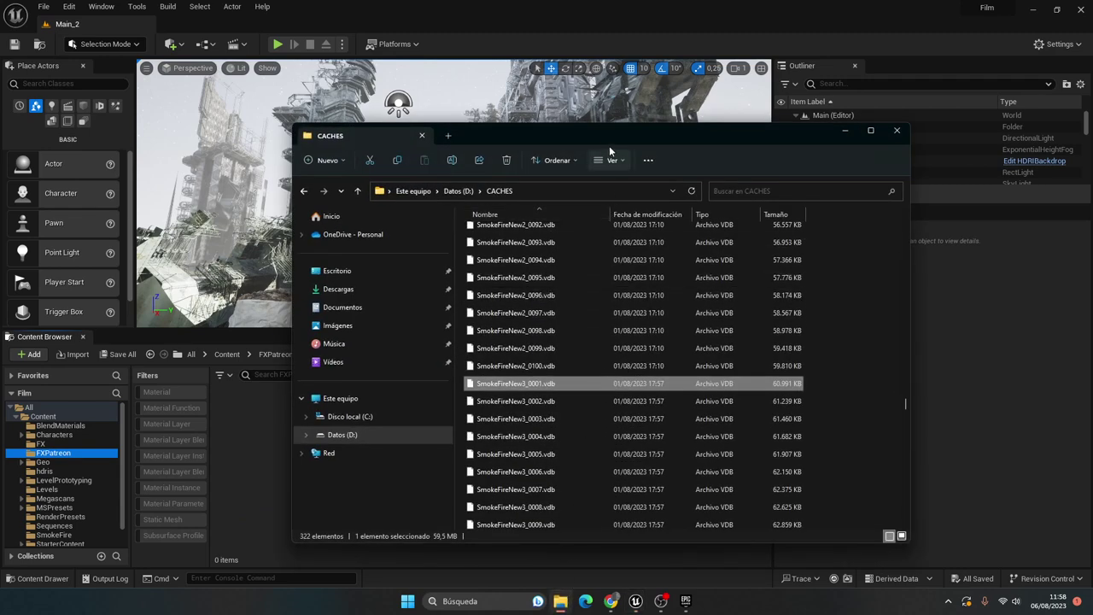
Reposition File Explorer and drop SmokeFireNew3_0001.vdb into Unreal to get the 120-file import options
left_click_drag(604, 133, 605, 144)
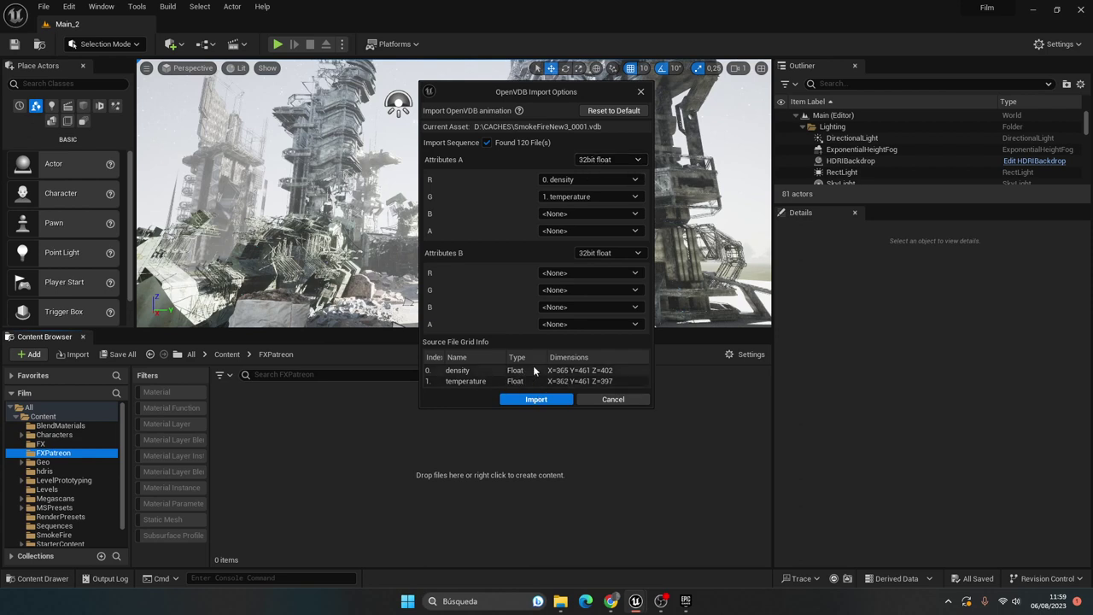
Import the VDB sequence as SmokeFireNew, confirming its 120 frames in the asset info
left_click(546, 400)
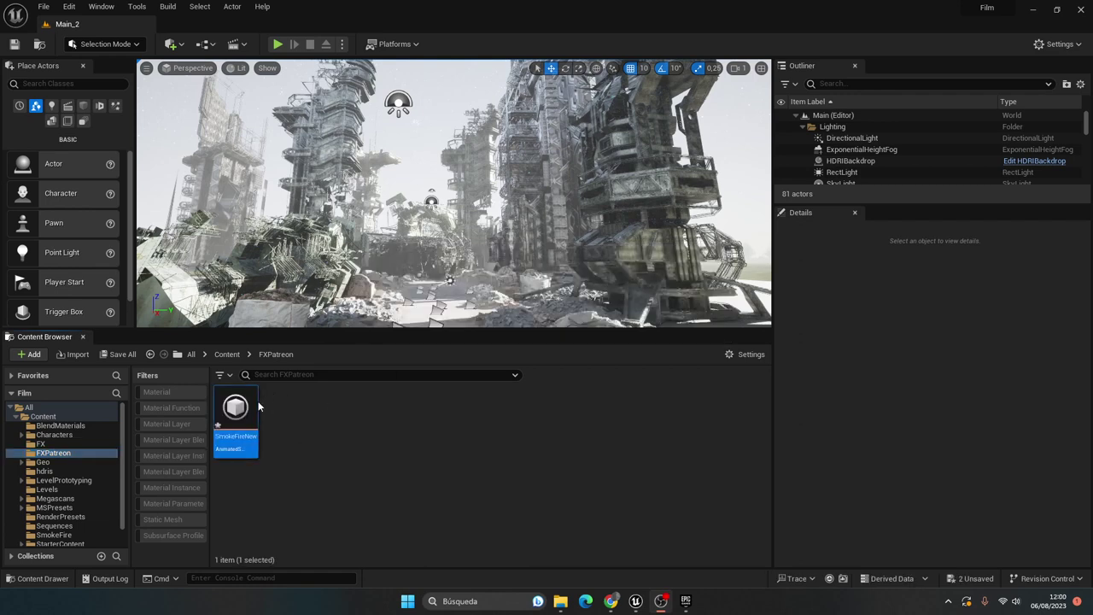
mouse_move(246, 404)
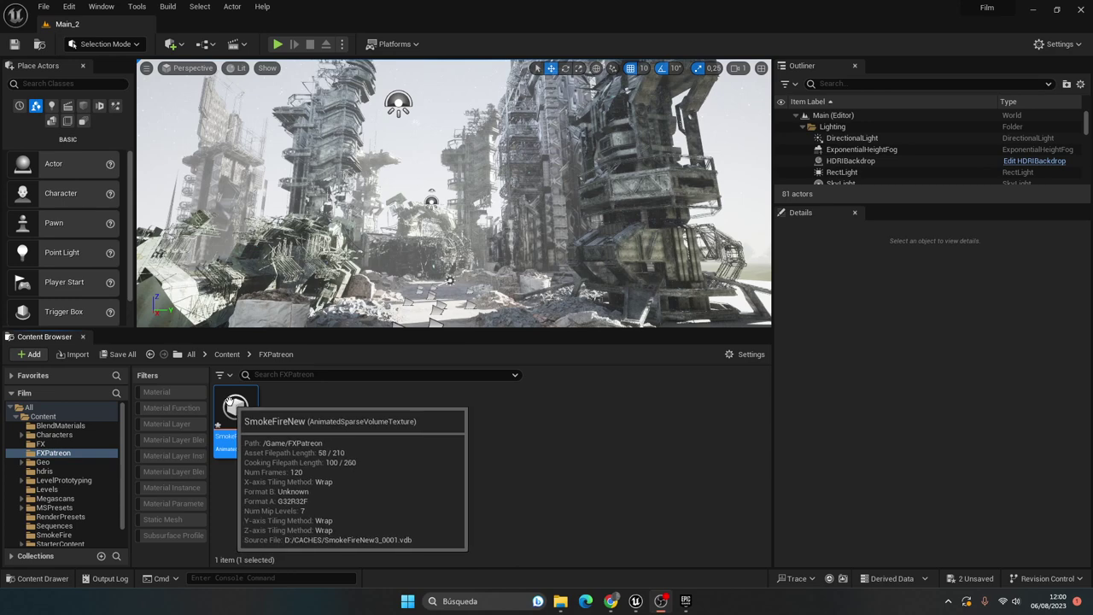
left_click(305, 381)
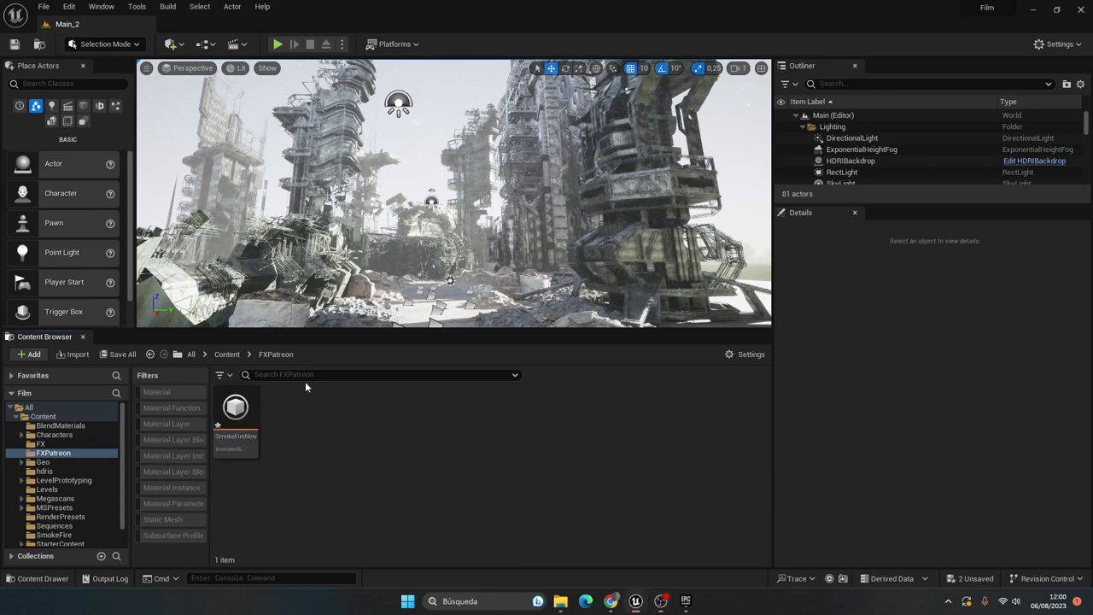
Switch to the tweet in Chrome and dismiss the notifications prompt with 'Ahora no'
left_click(610, 602)
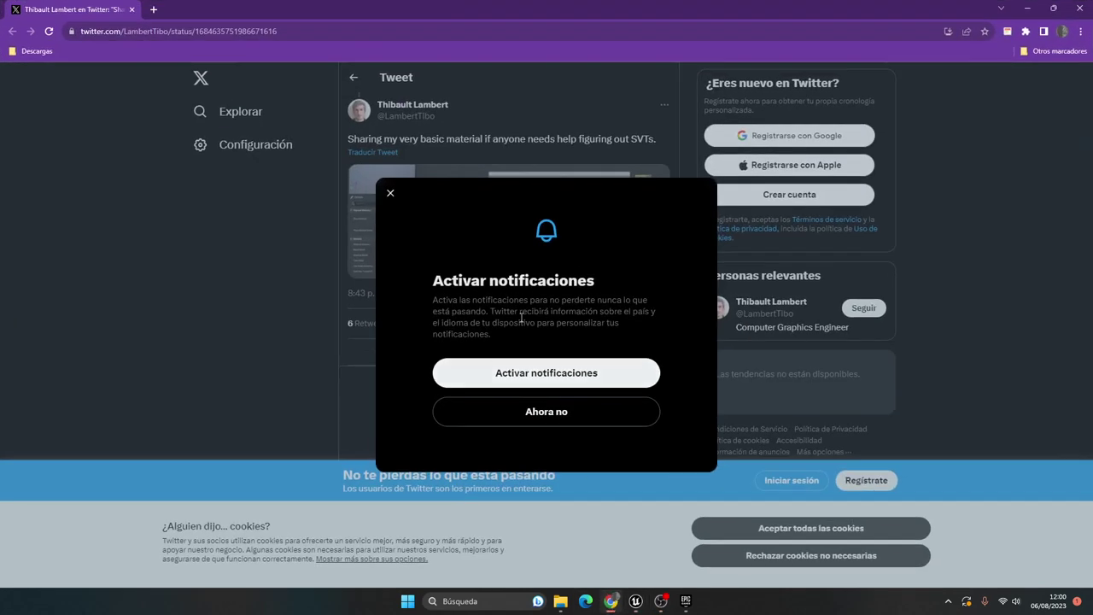
left_click(547, 411)
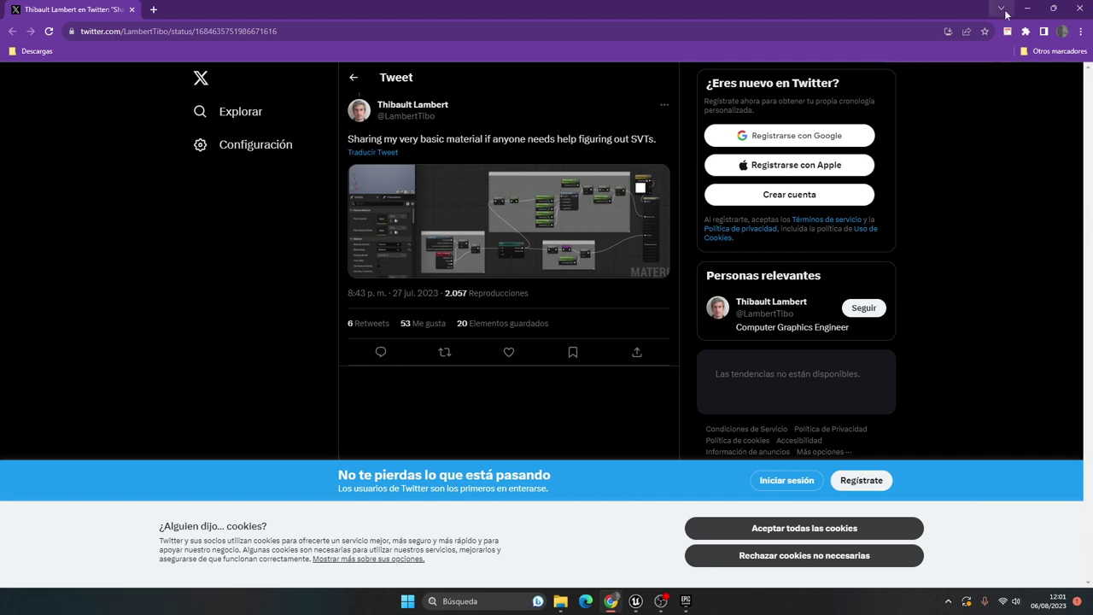
Create a new material named M_SmokeFire in FXPatreon and open it in the material editor
left_click(1027, 8)
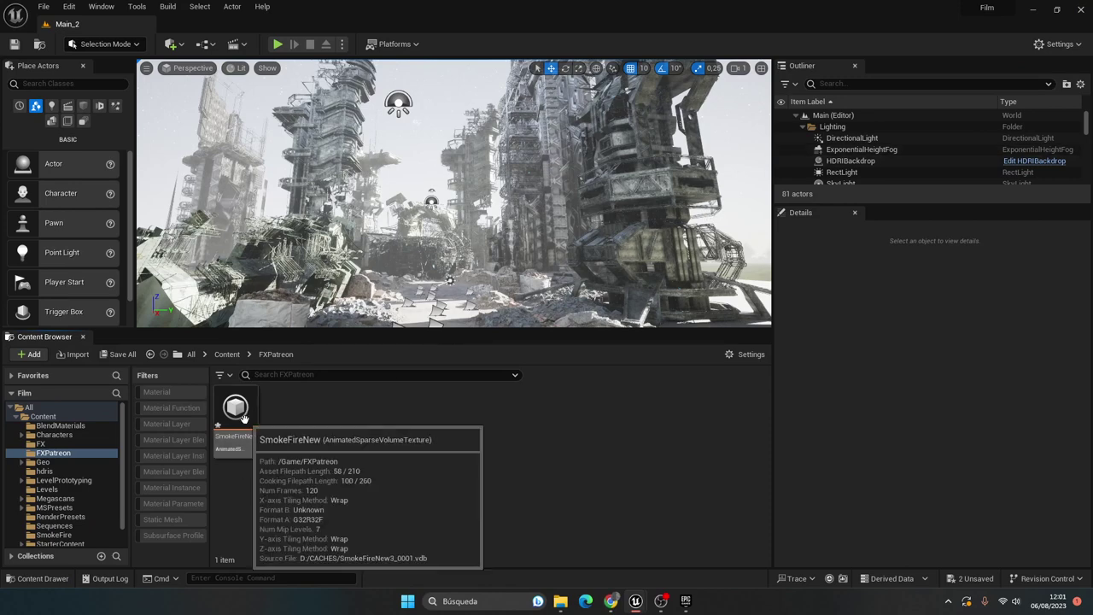
right_click(317, 419)
left_click(401, 294)
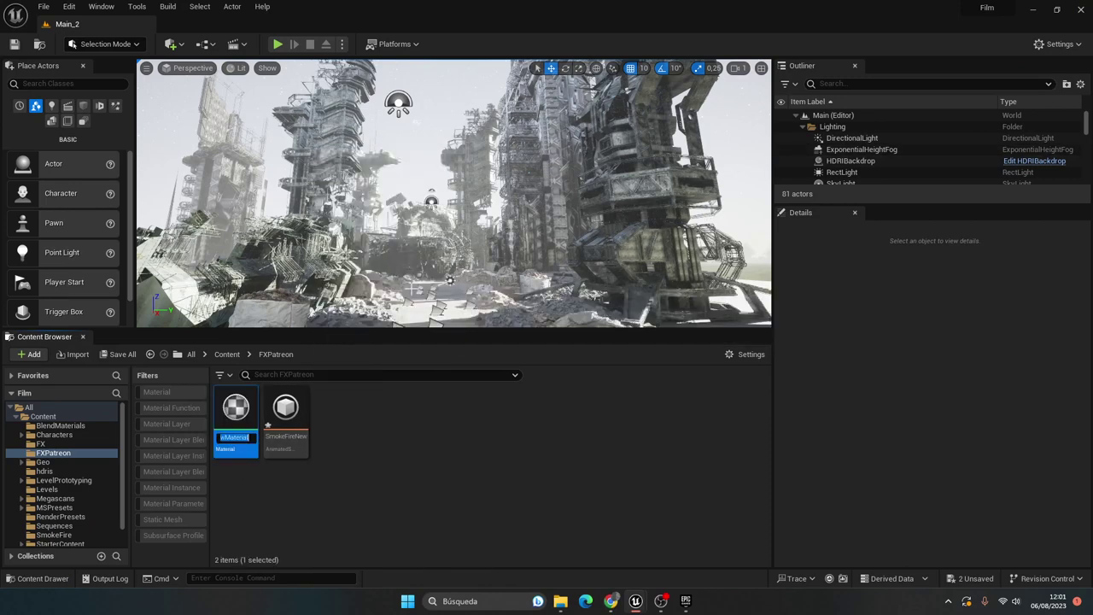
type("M_")
type("SMo")
key("BackSpace")
key("BackSpace")
key("BackSpace")
type("mokeFire")
key("Return")
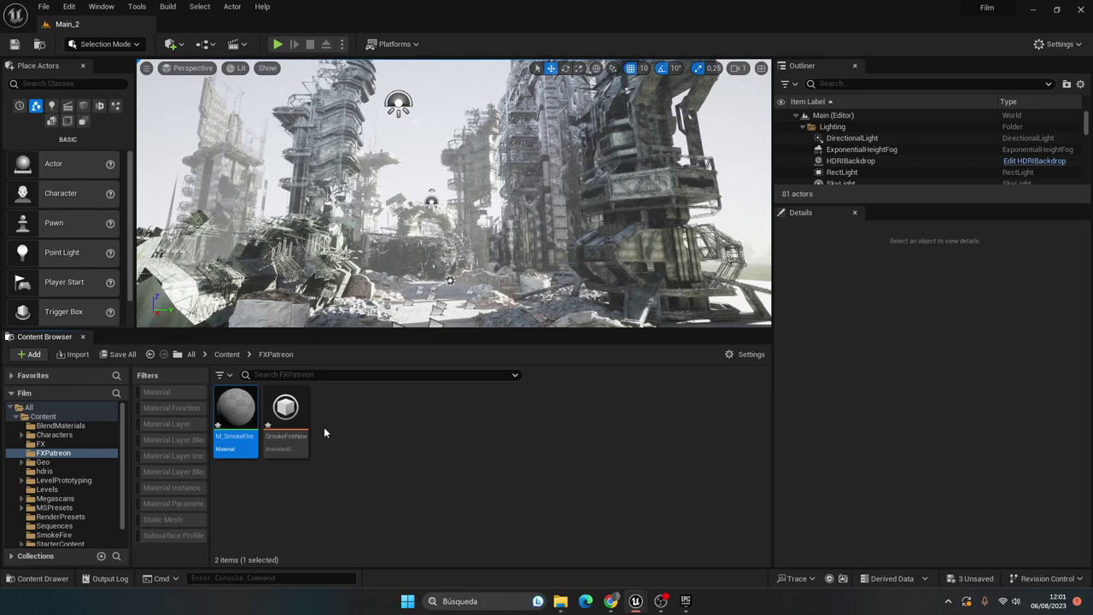
double_click(239, 407)
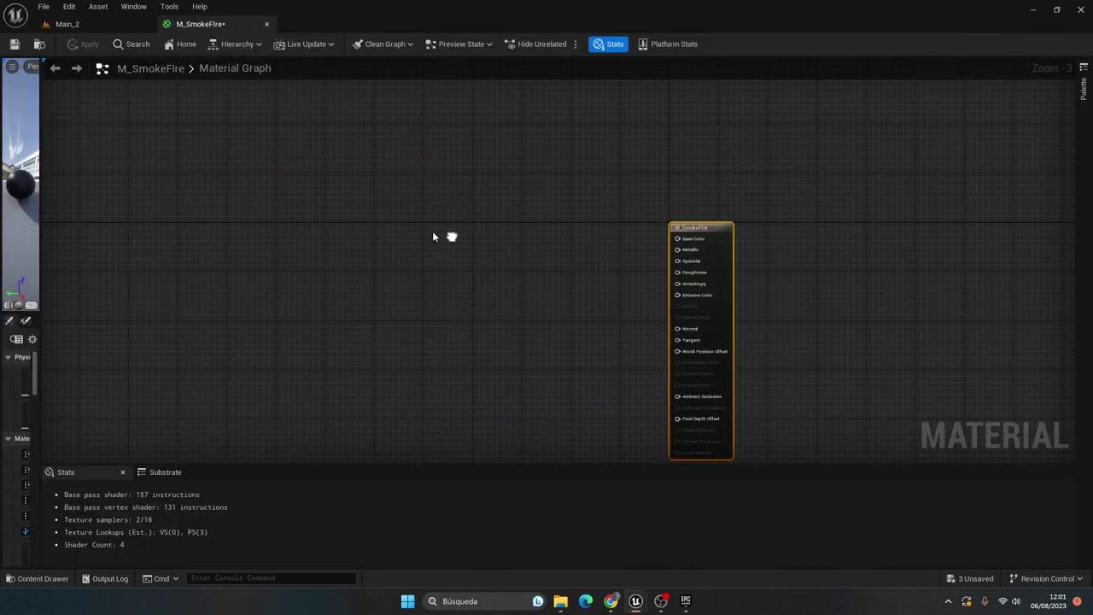
Set the material domain to Volume and the blend mode to Additive
mouse_move(41, 174)
left_mouse_down()
mouse_move(293, 179)
mouse_move(261, 179)
left_mouse_up()
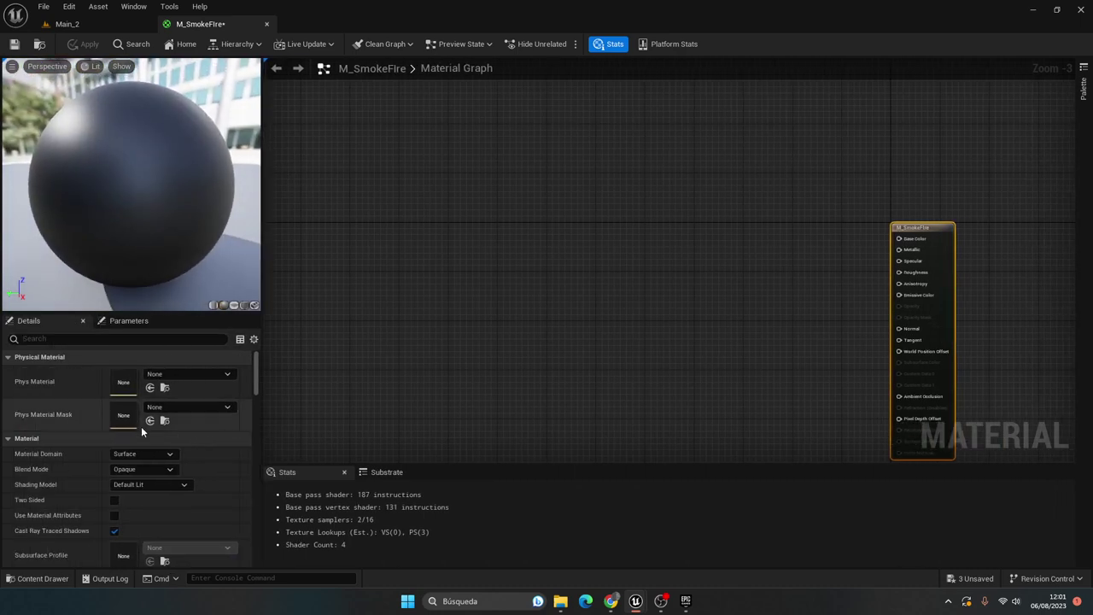
left_click(131, 455)
left_click(127, 497)
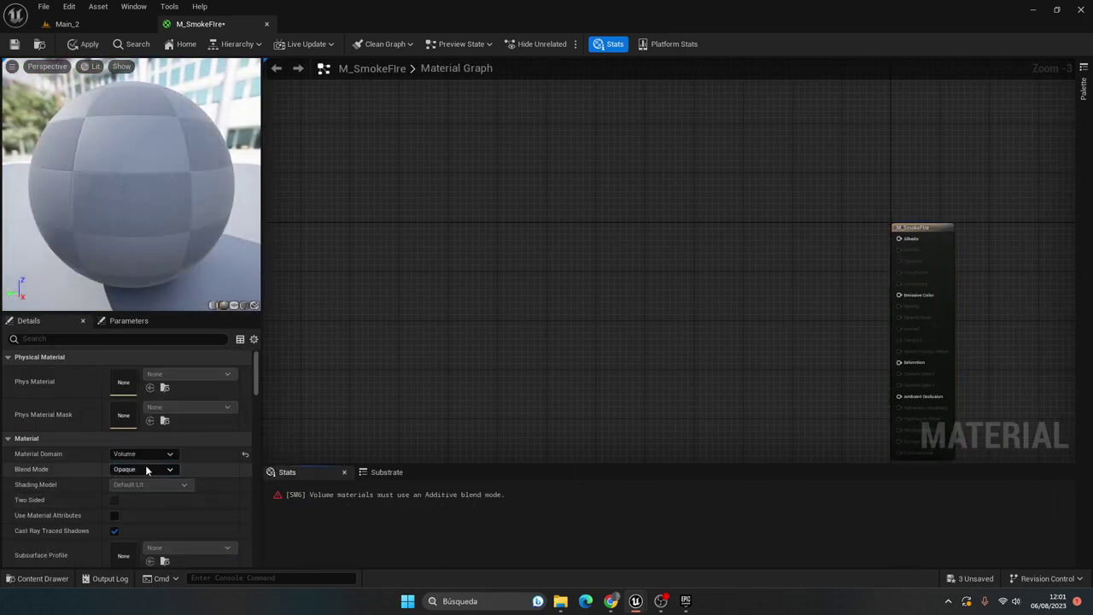
left_click(141, 468)
left_click(124, 512)
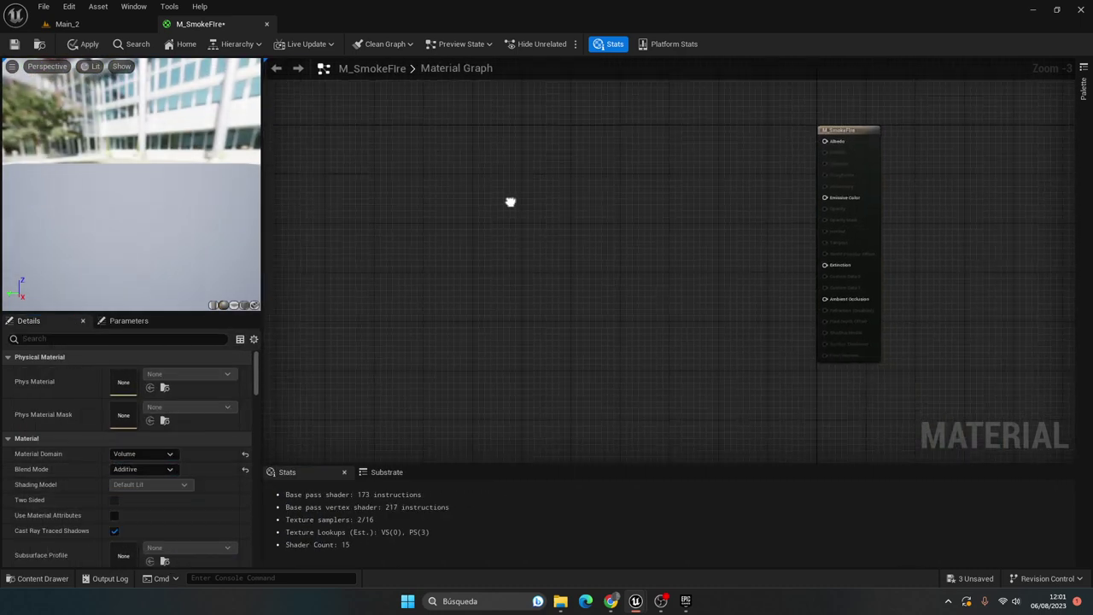
Add a constant vector, convert it to a ScatterColor vector parameter, and wire it into Albedo
scroll(606, 201, "up", 1)
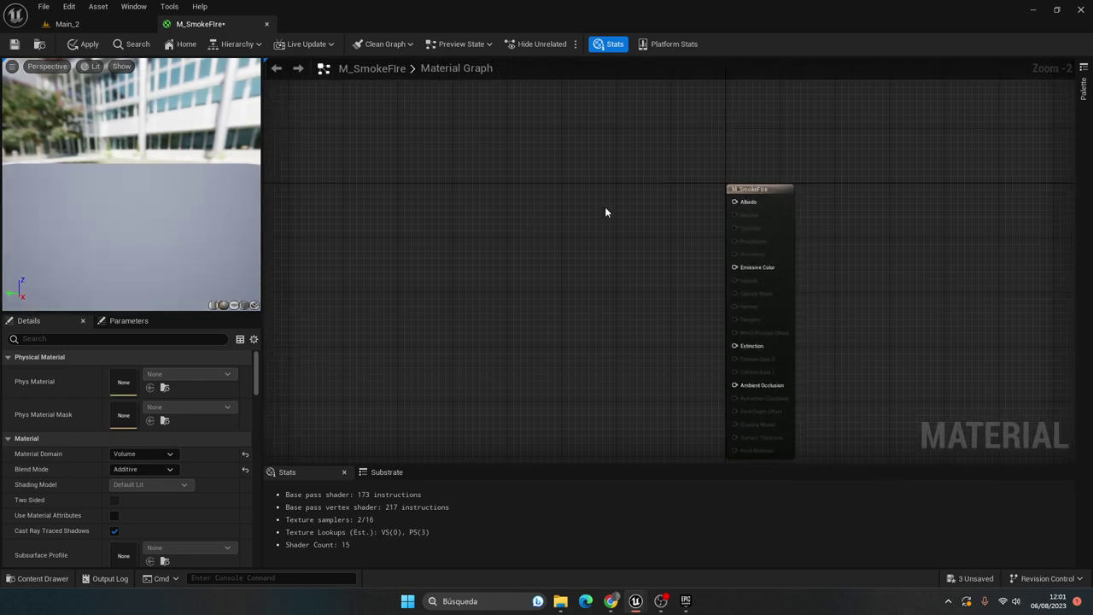
left_click(629, 186)
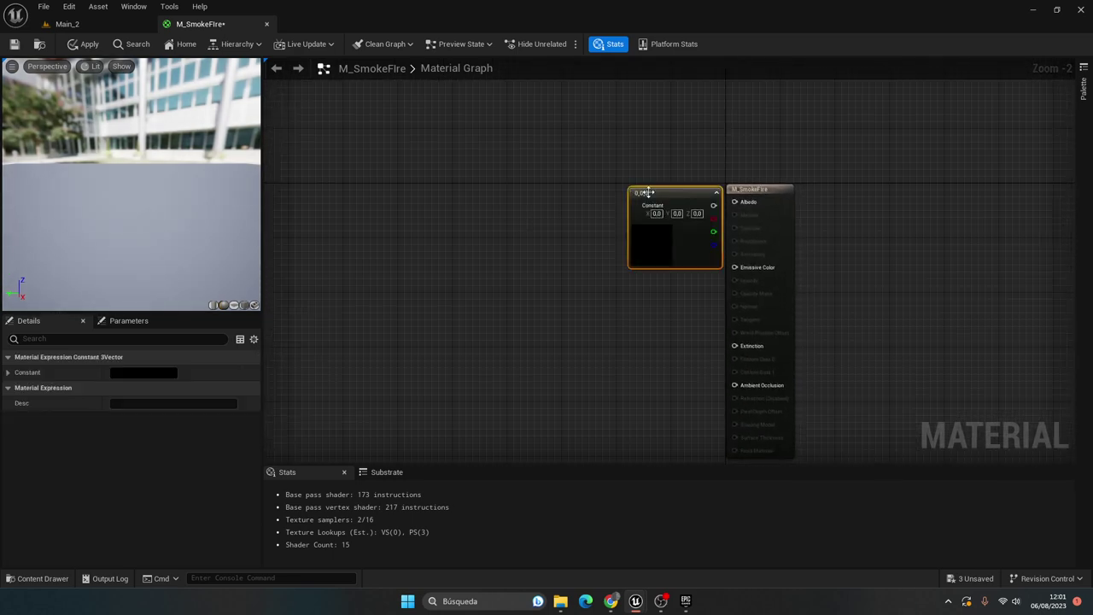
left_click(570, 166)
left_click_drag(672, 197, 576, 160)
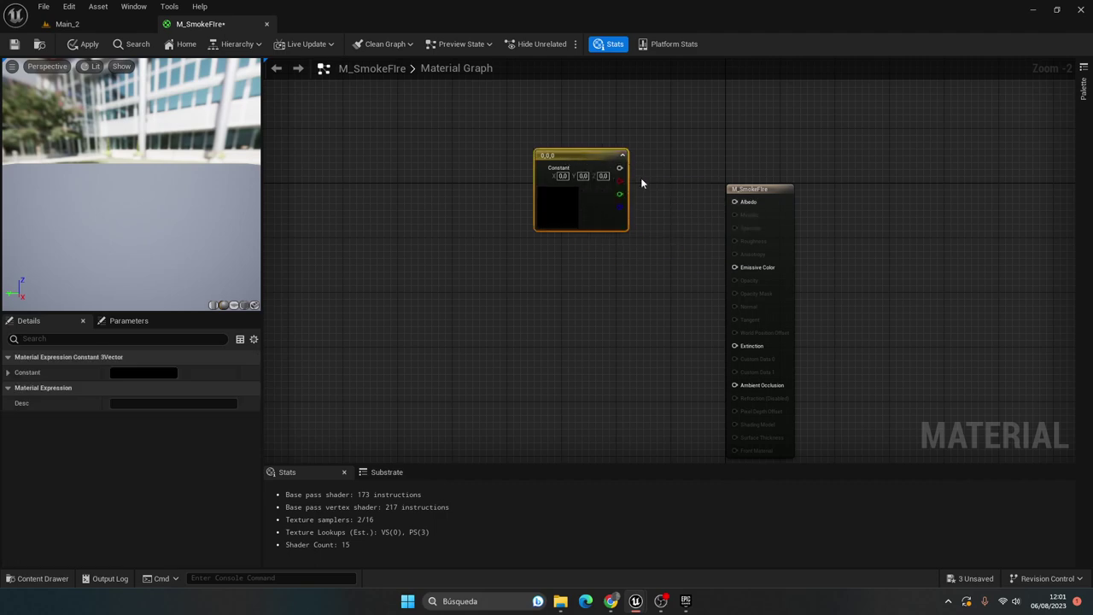
right_click(577, 152)
left_click(620, 175)
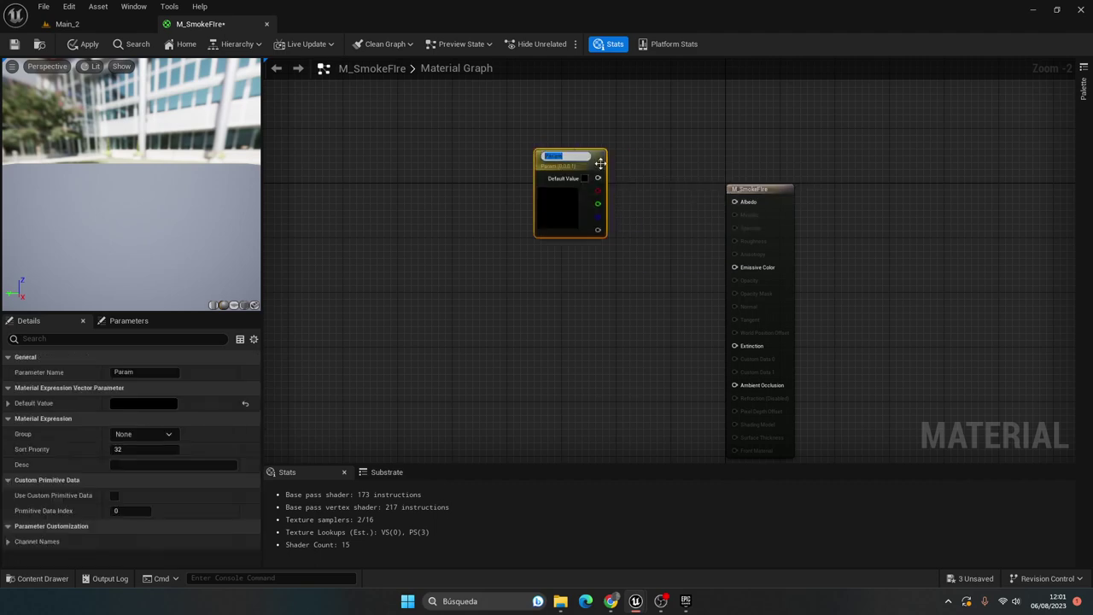
type("B")
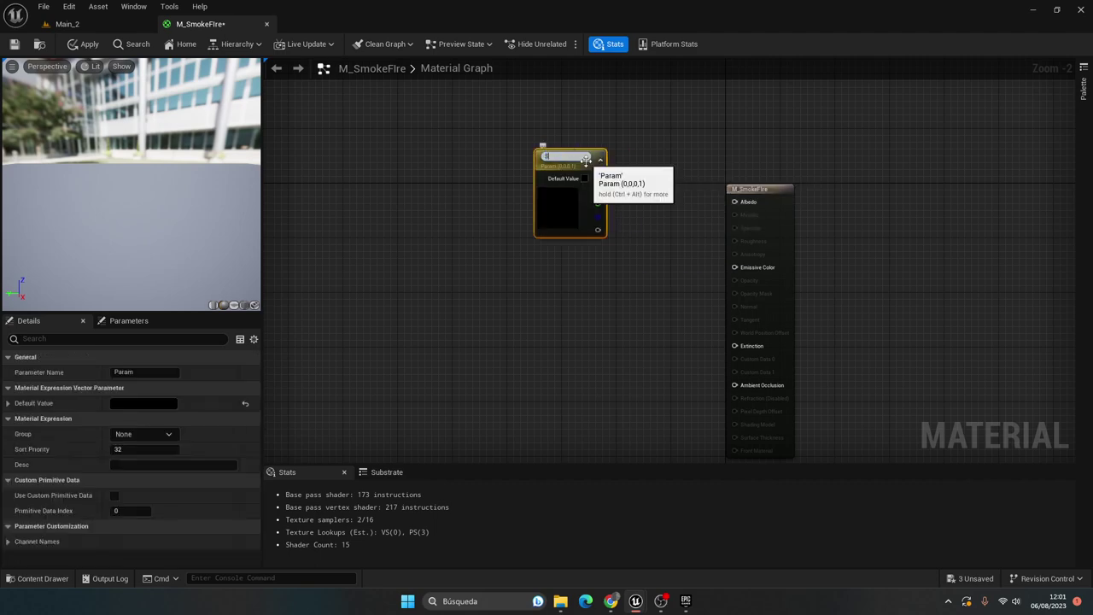
type("or")
key("Return")
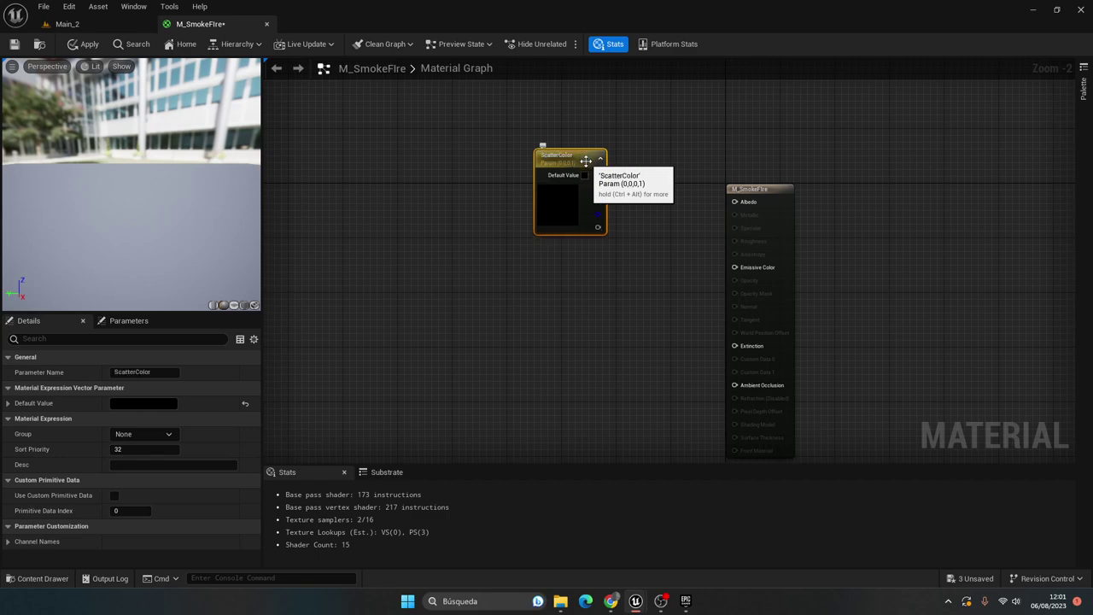
left_click_drag(598, 175, 735, 202)
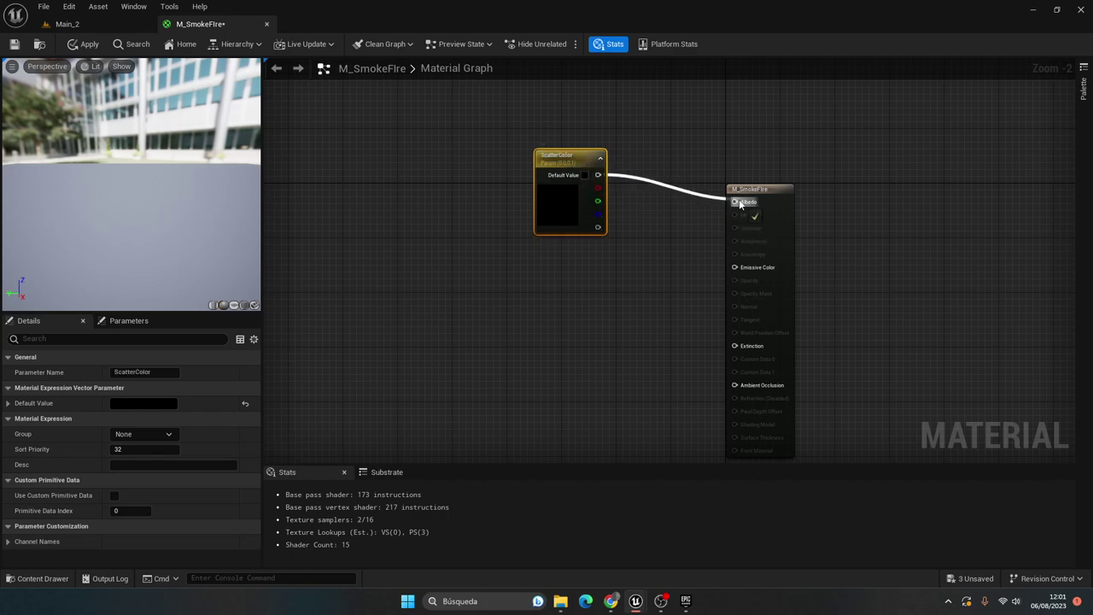
mouse_move(639, 134)
left_mouse_down()
mouse_move(514, 231)
mouse_move(511, 221)
left_mouse_up()
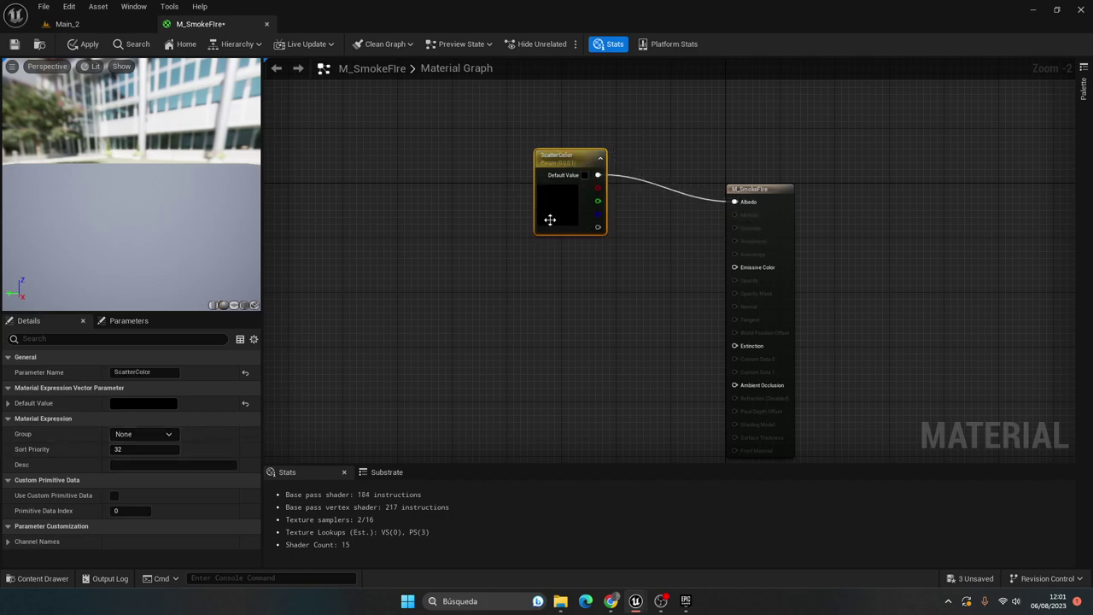
Set ScatterColor's default value to white (1,1,1,1) and tidy the node's position
left_click(140, 403)
left_click_drag(304, 395, 299, 314)
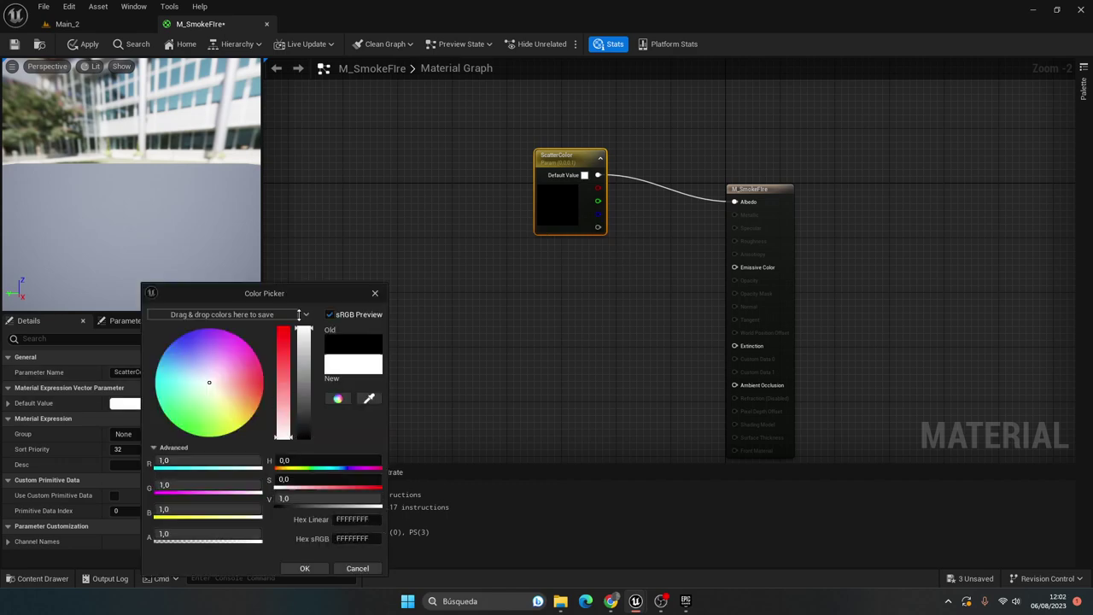
left_click(304, 568)
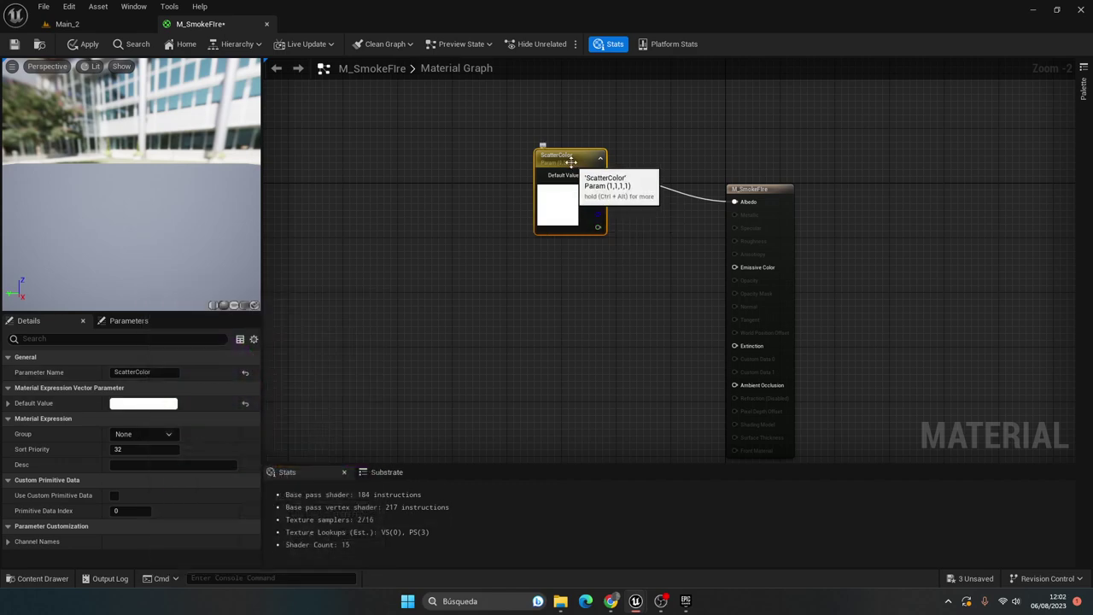
left_click_drag(569, 156, 582, 135)
right_click_drag(521, 257, 497, 247)
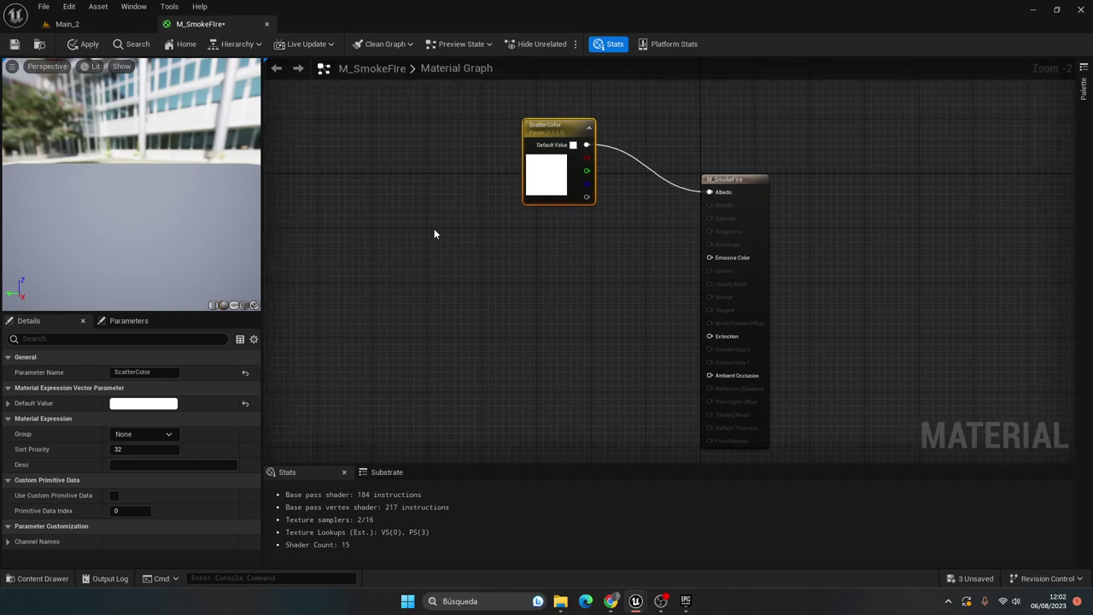
right_click_drag(359, 321, 480, 264)
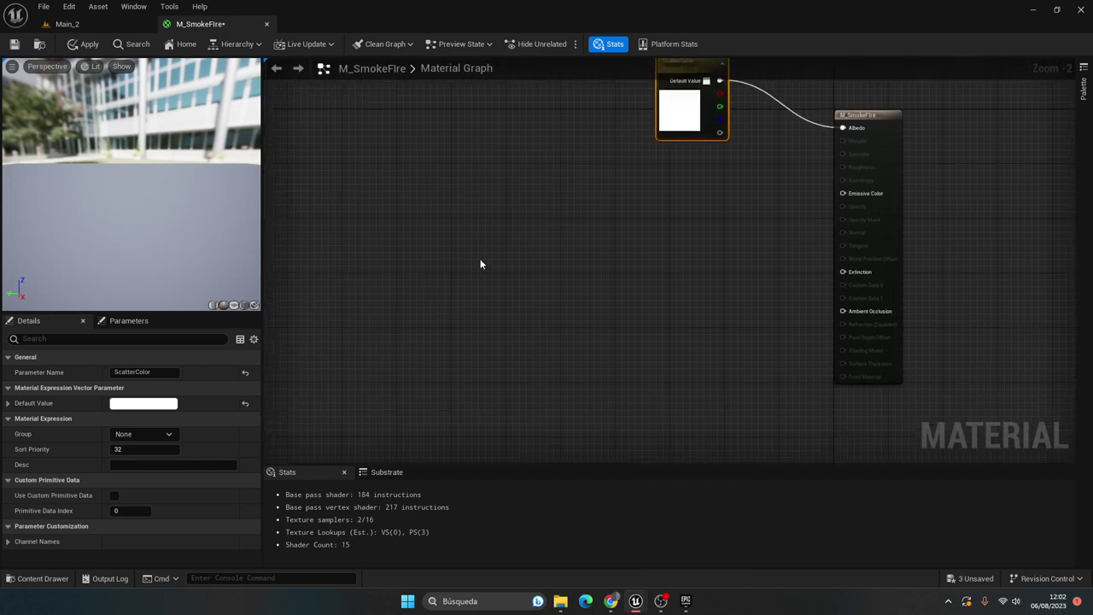
Add a SparseVolumeTextureSampleParameter node named VolumeTexture to the M_SmokeFire graph
right_click(434, 275)
type("volu")
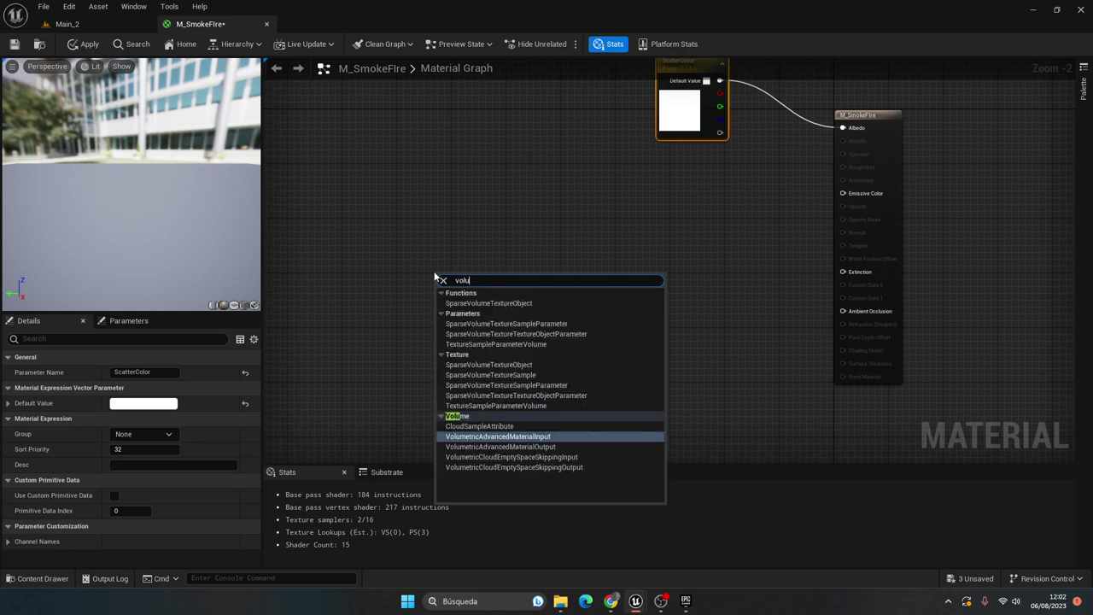
type("metes")
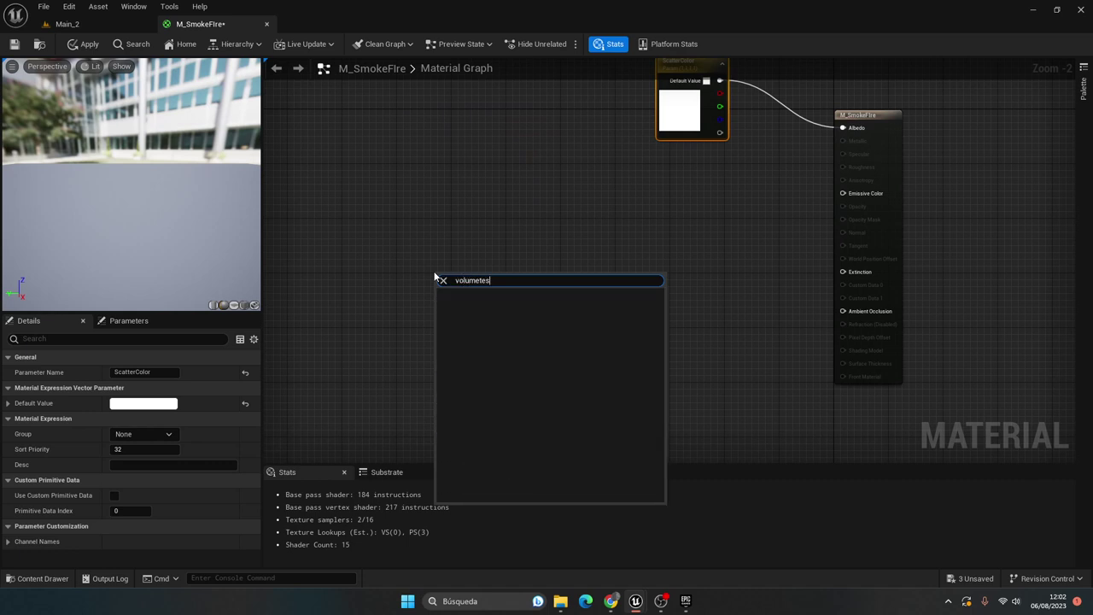
key("BackSpace")
type("x")
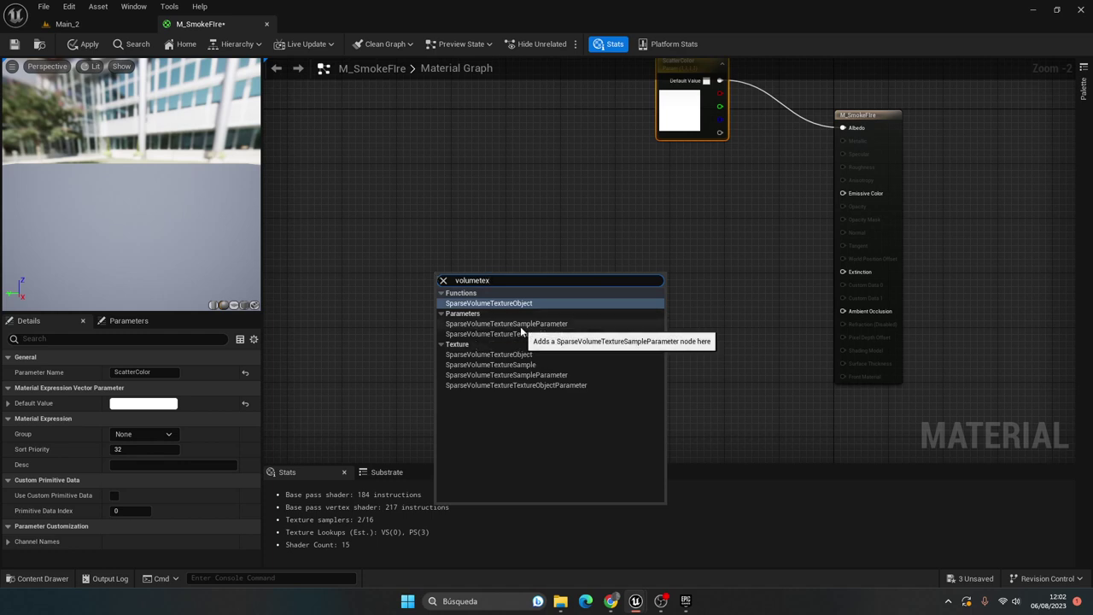
left_click(520, 326)
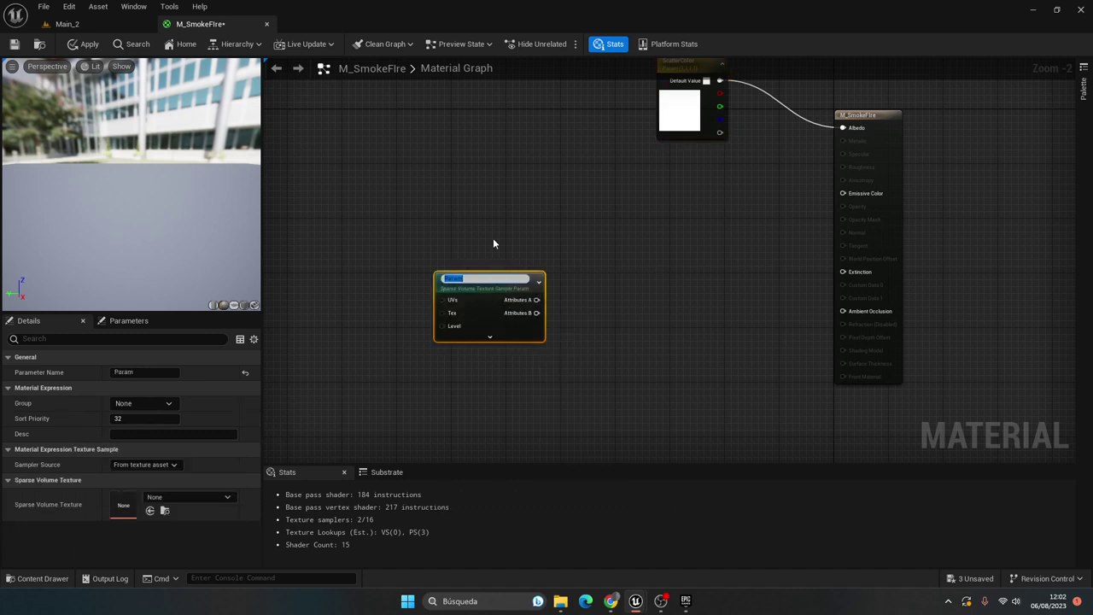
type("VolumeTexture")
key("Return")
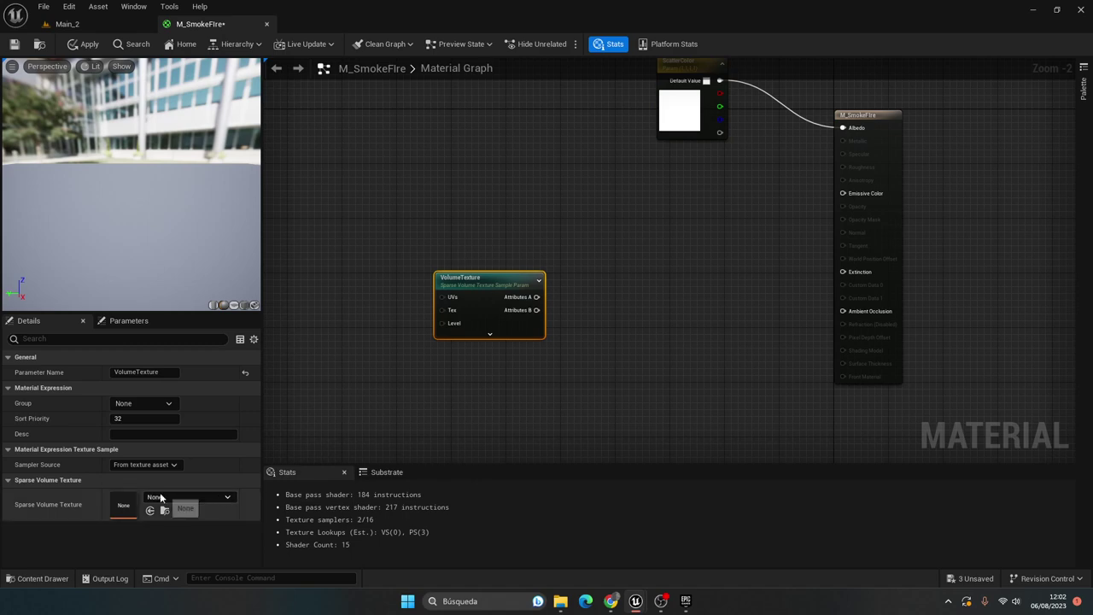
Back in Main_2, save the SmokeFireNew volume texture from the Content Browser
left_click(79, 24)
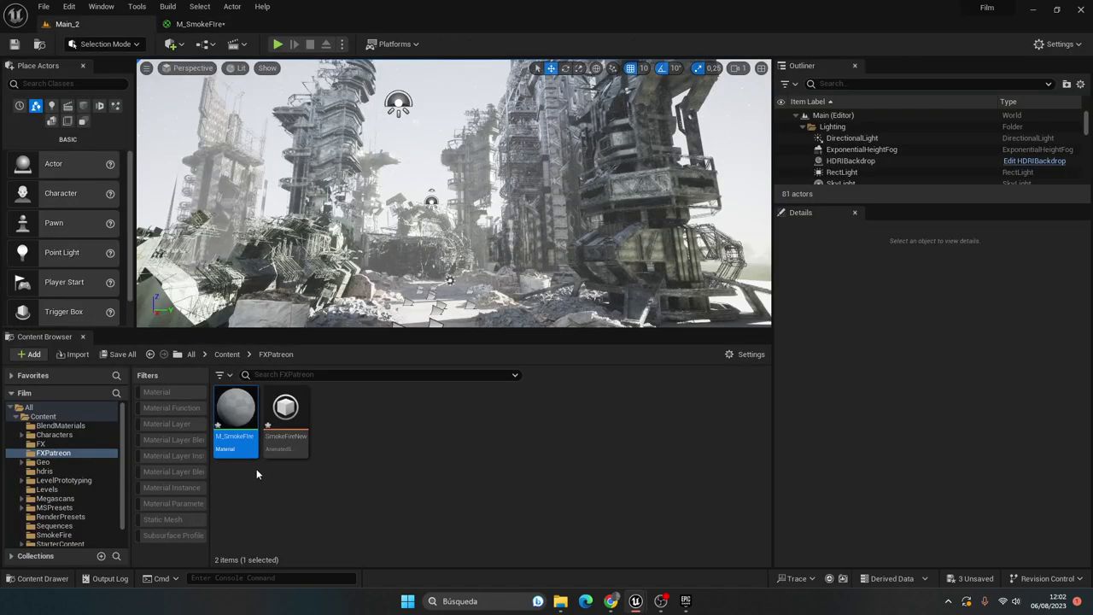
left_click(288, 410)
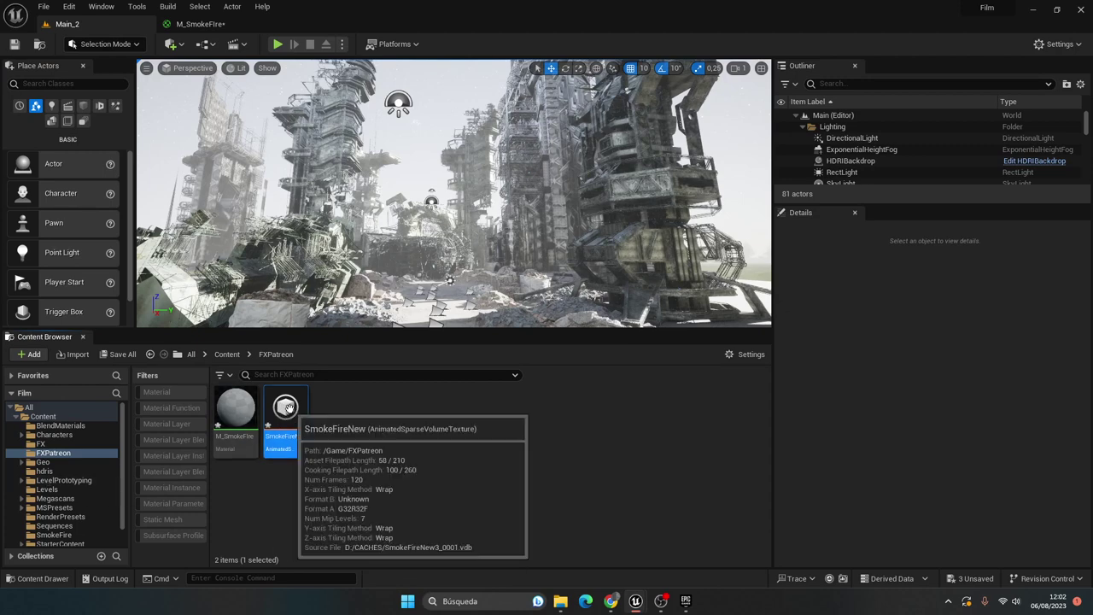
right_click(285, 410)
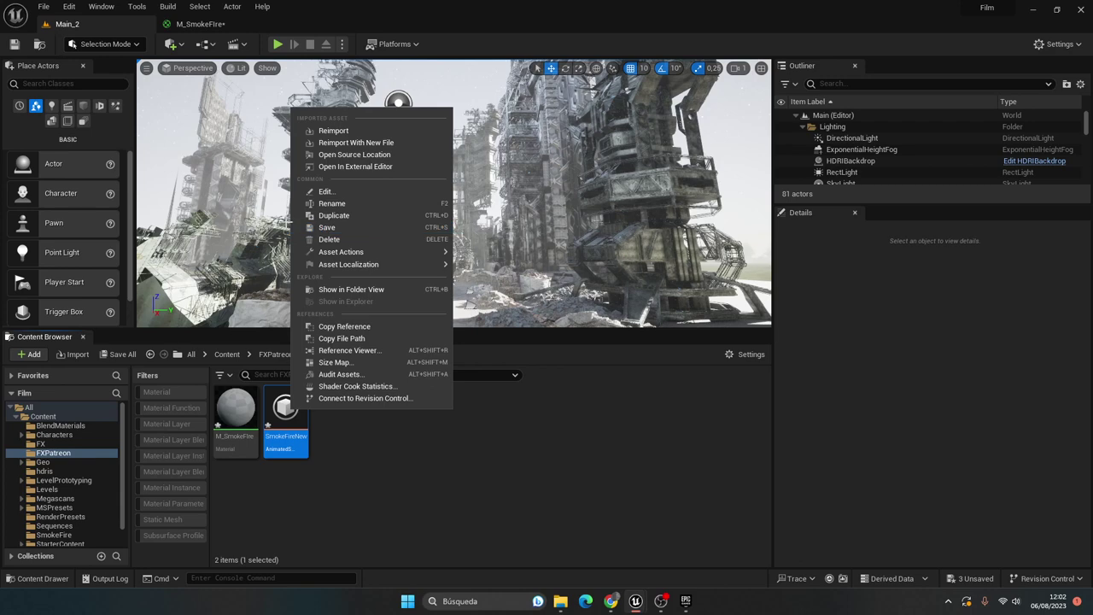
left_click(326, 227)
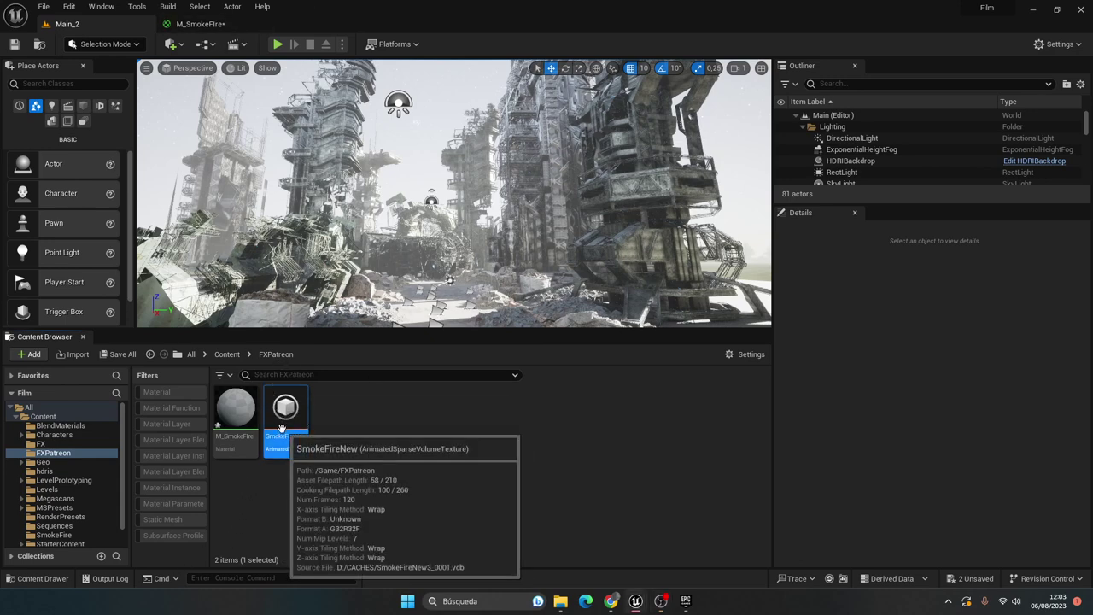
Assign SmokeFireNew as the VolumeTexture parameter's sparse volume texture
left_click(200, 23)
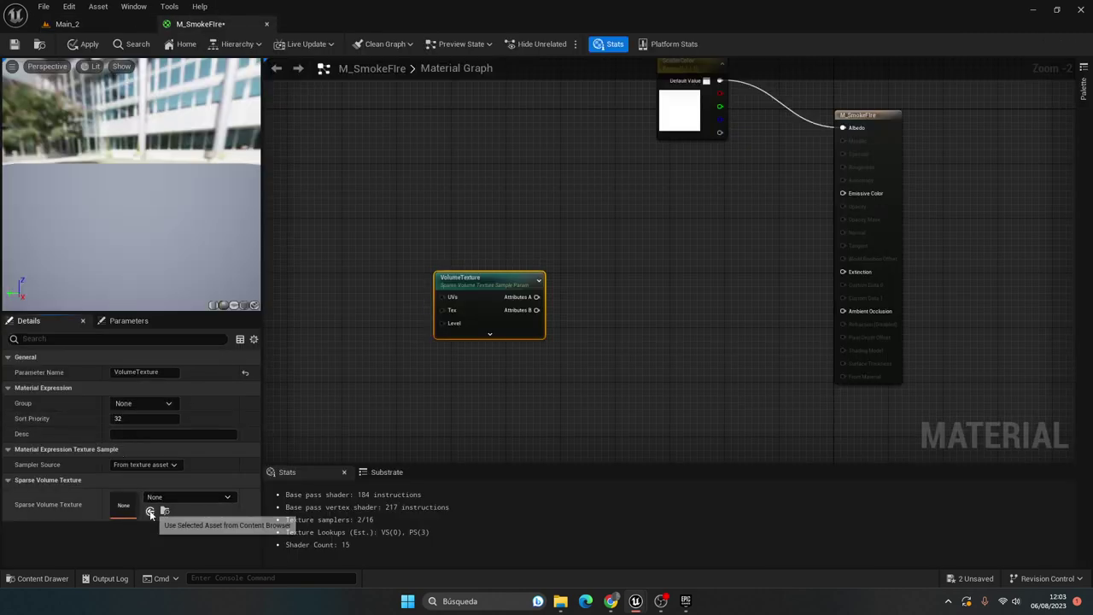
left_click(149, 511)
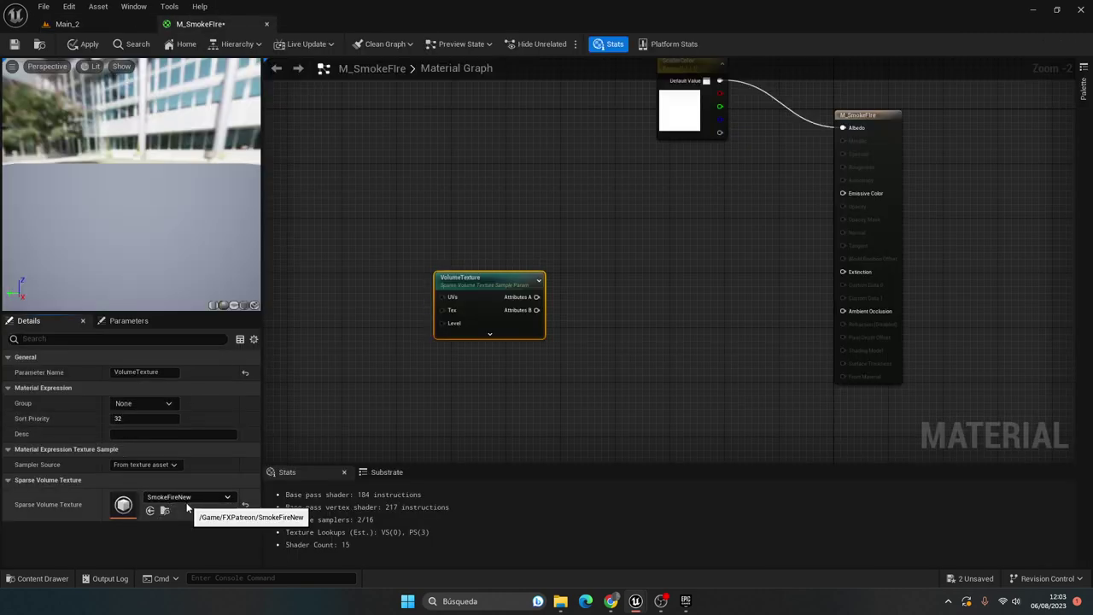
left_click(69, 24)
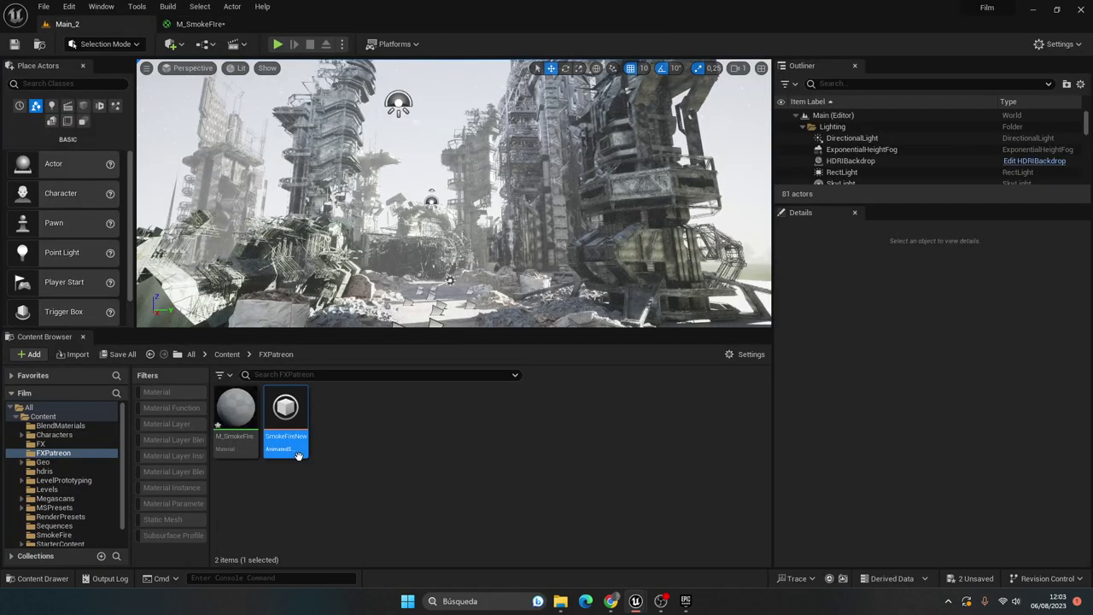
left_click(205, 24)
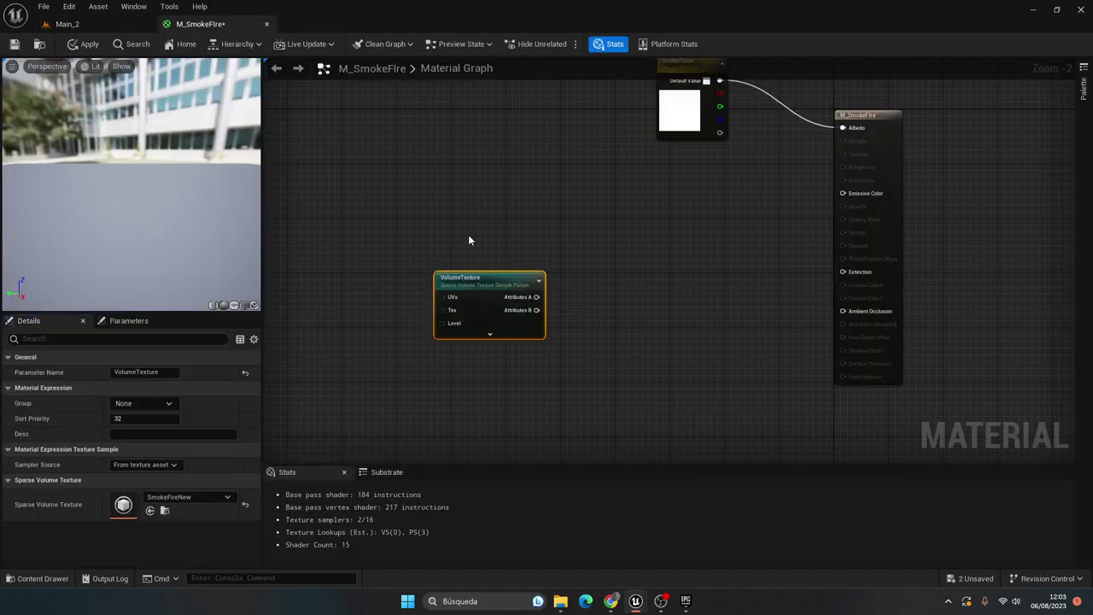
Rearrange the graph, moving ScatterColor up and VolumeTexture to the left
right_click_drag(488, 209, 548, 255)
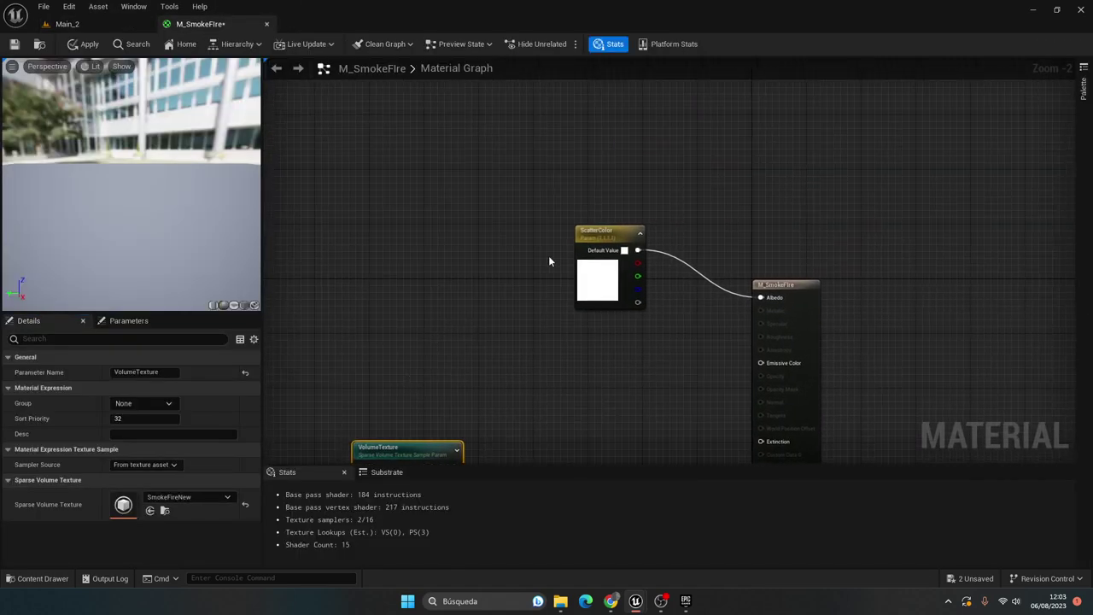
left_click_drag(590, 226, 613, 195)
right_click_drag(490, 281, 591, 178)
left_click_drag(544, 336, 413, 312)
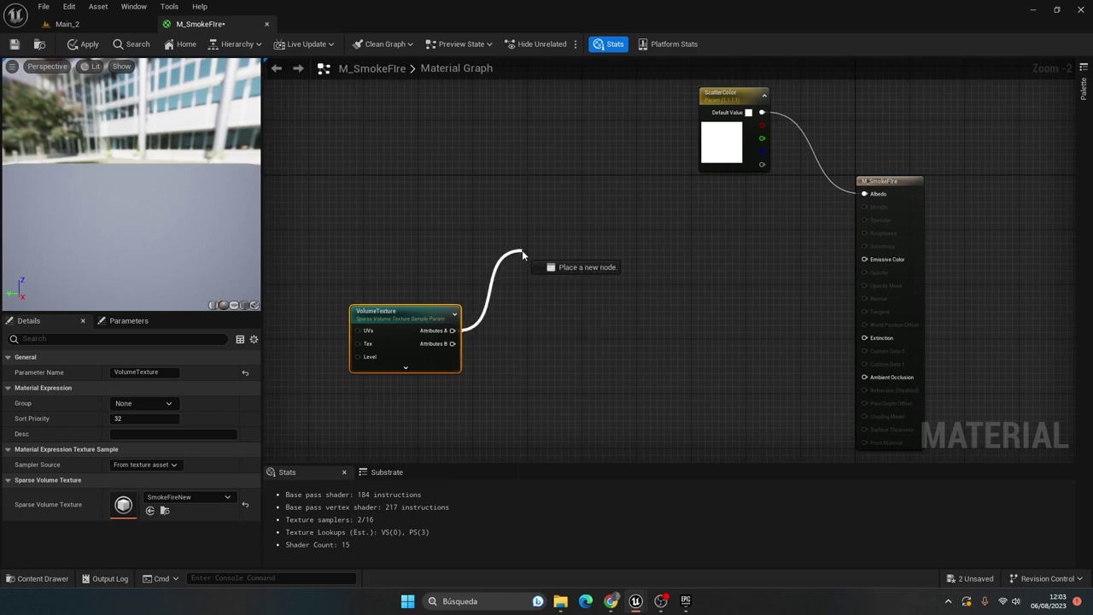
Add a ComponentMask on VolumeTexture's Attributes A passing only the R channel
mouse_move(452, 330)
left_mouse_down()
mouse_move(512, 254)
mouse_move(512, 216)
left_mouse_up()
type("comp")
left_click(567, 292)
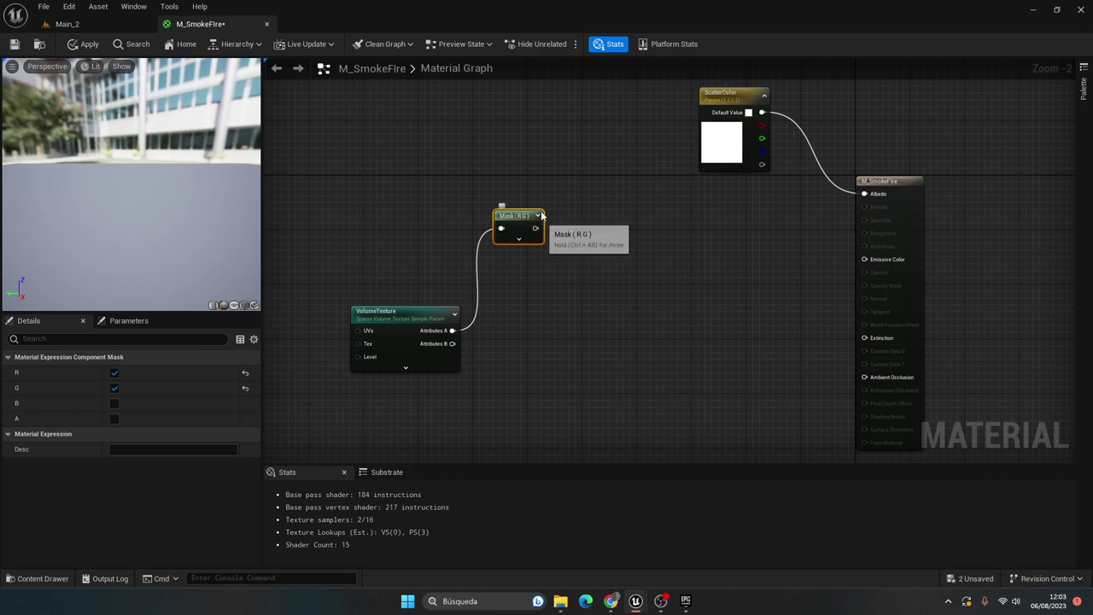
left_click_drag(555, 171, 507, 263)
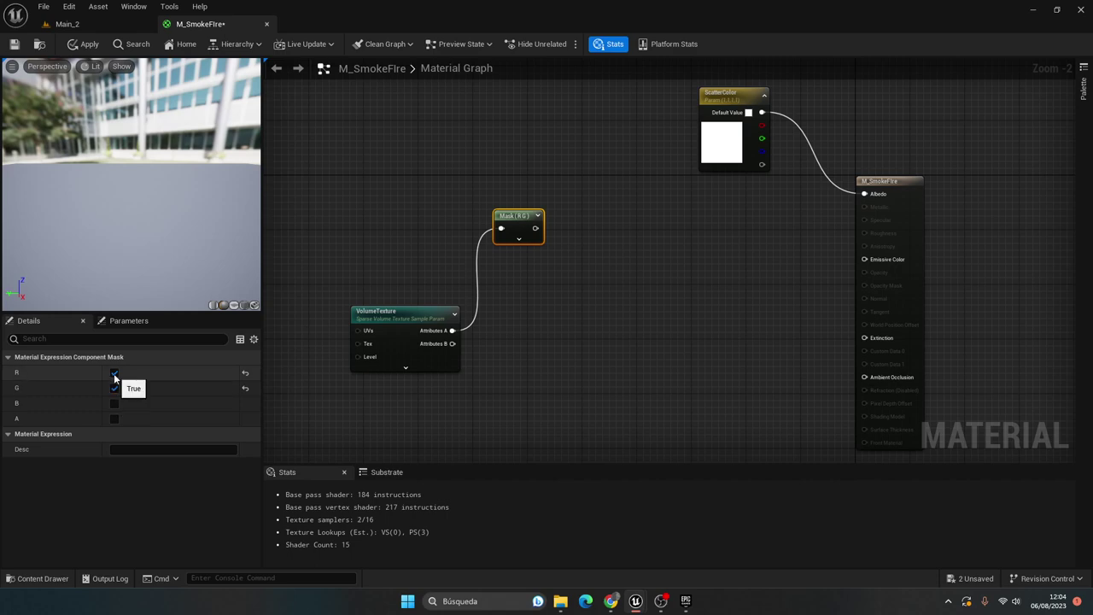
left_click(115, 388)
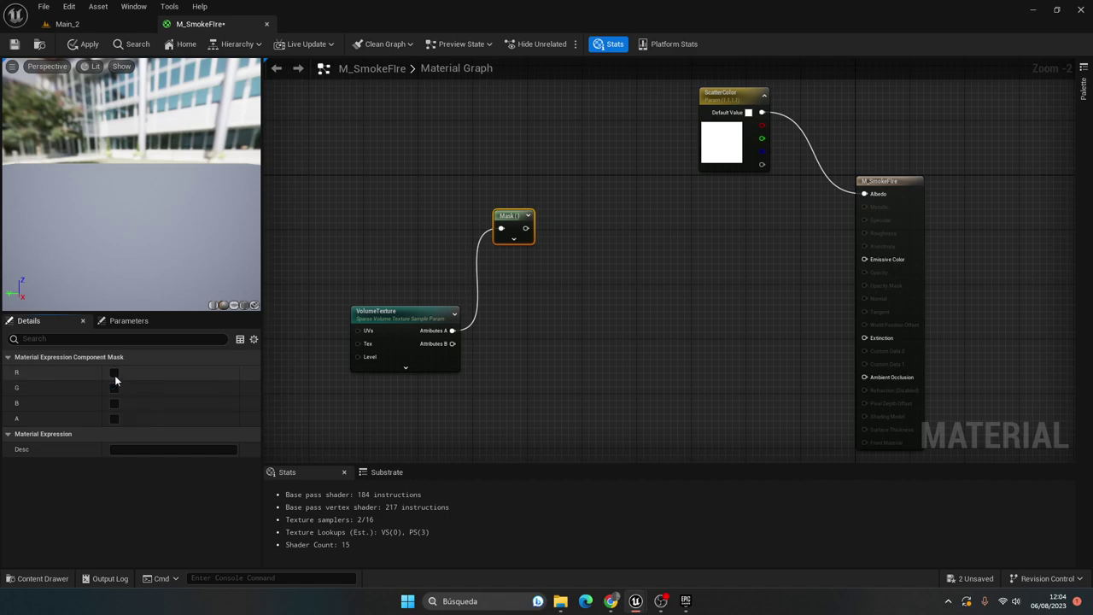
left_click_drag(516, 219, 522, 393)
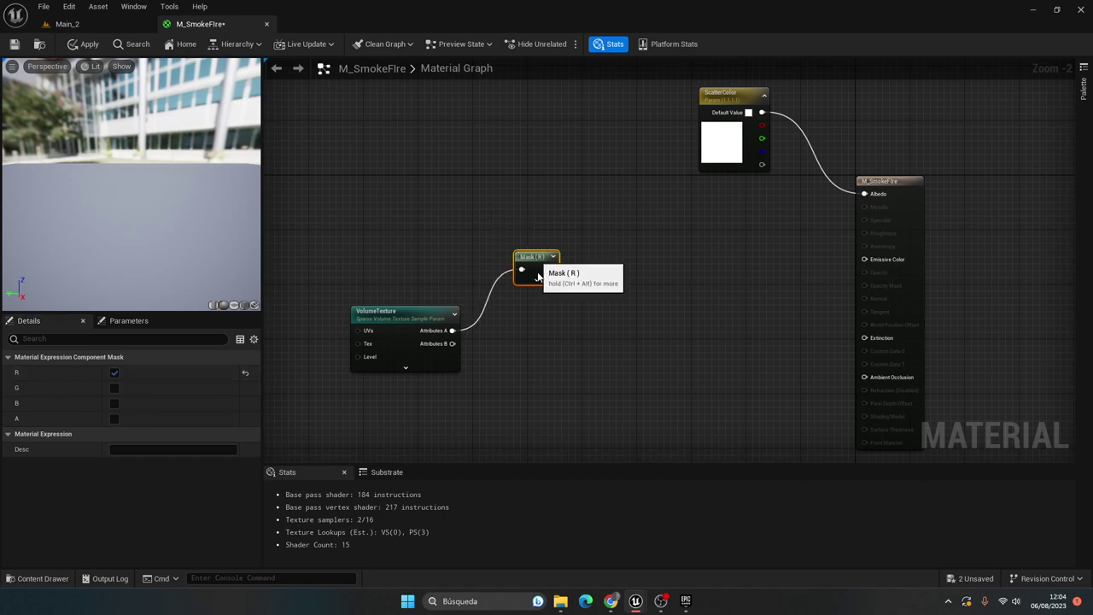
right_click_drag(522, 393, 478, 307)
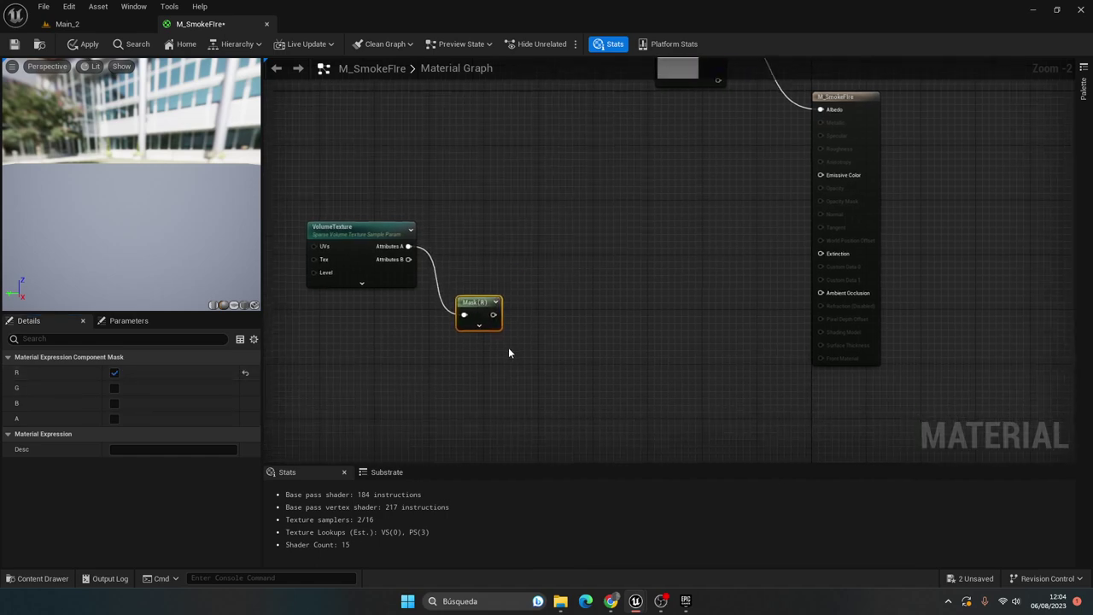
Multiply the Mask (R) output by a new densityMult scalar parameter
left_click_drag(493, 315, 550, 349)
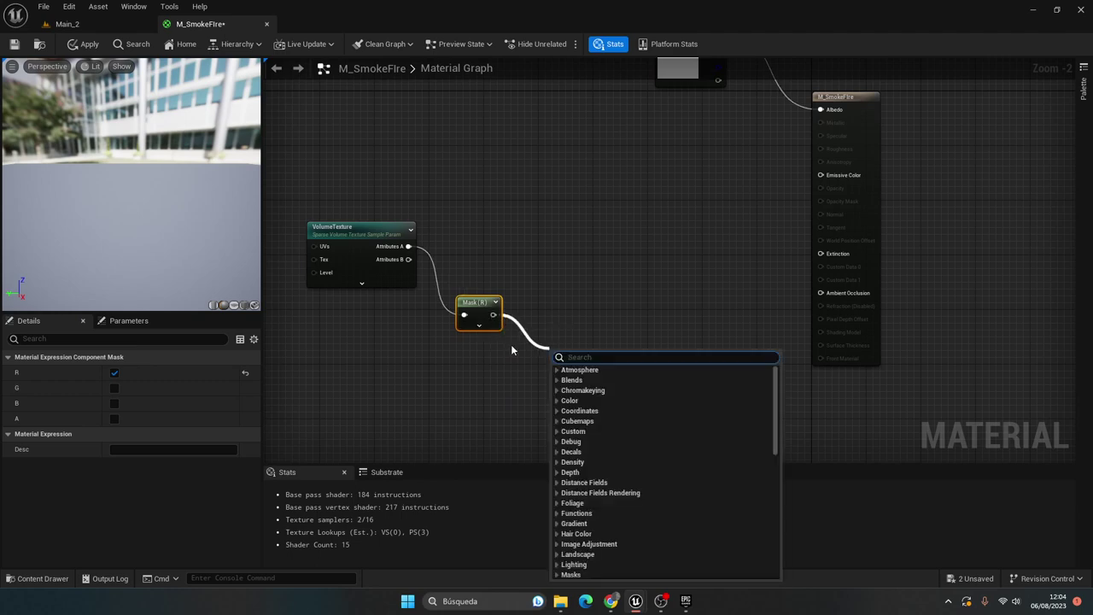
left_click(511, 345)
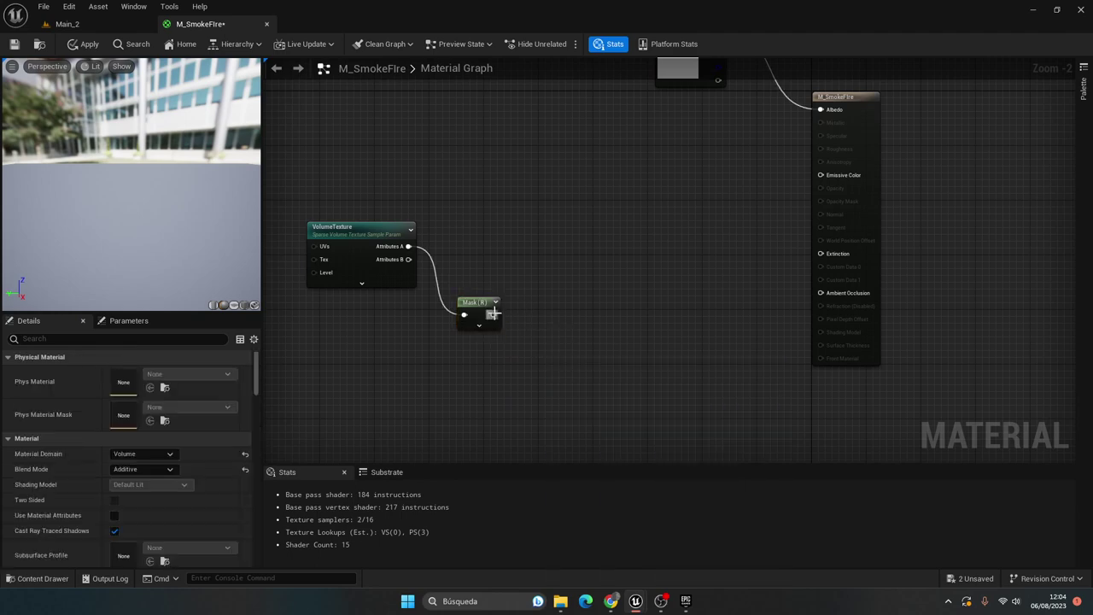
left_click_drag(492, 314, 539, 351)
type("mulk")
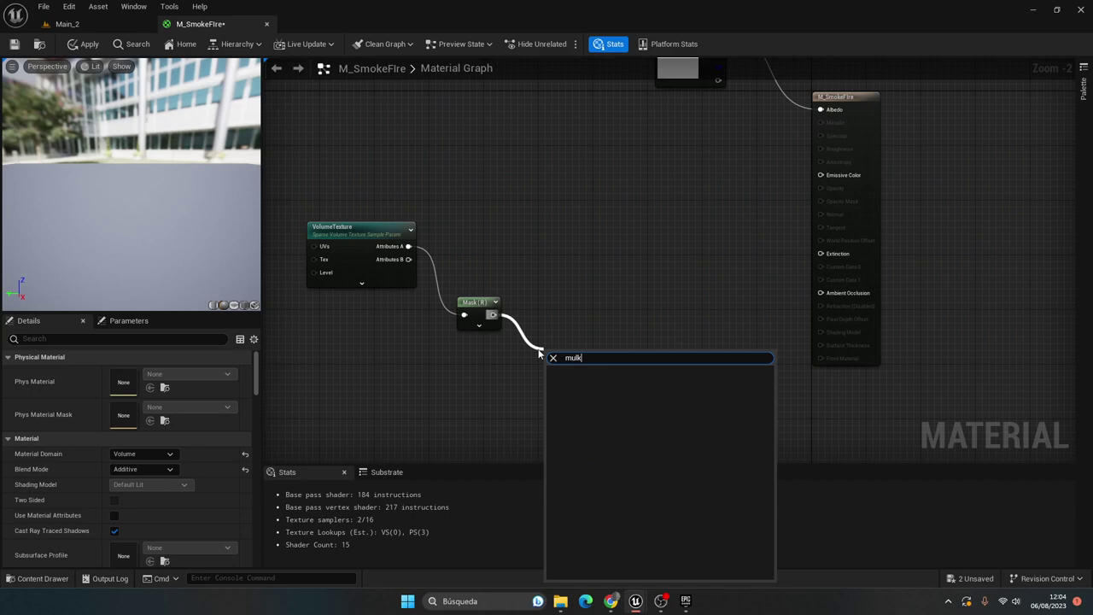
key("BackSpace")
left_click(582, 432)
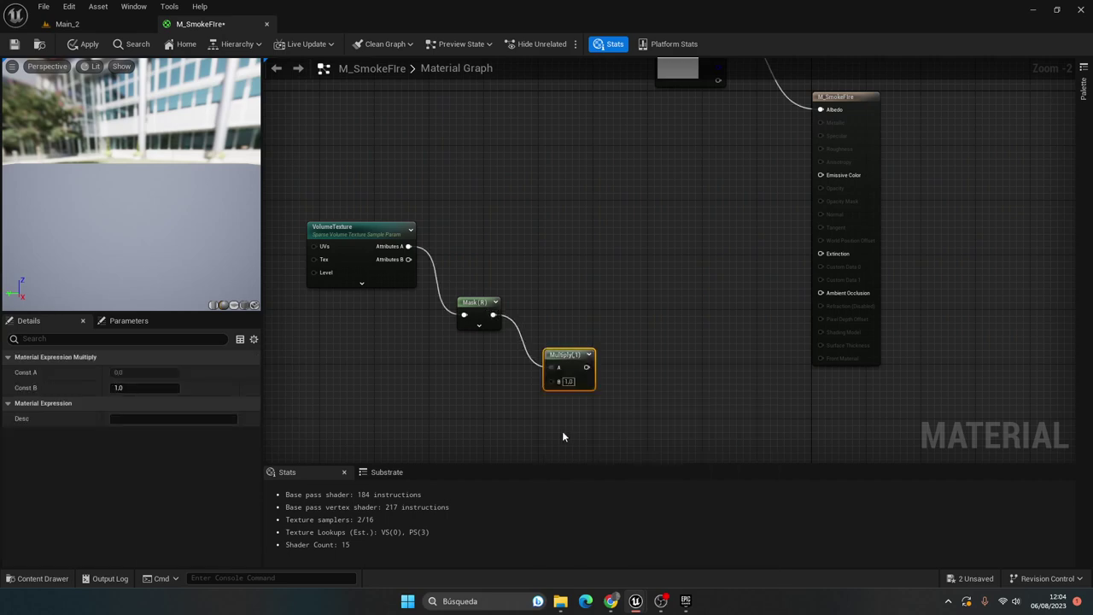
left_click(485, 404)
type("sssss")
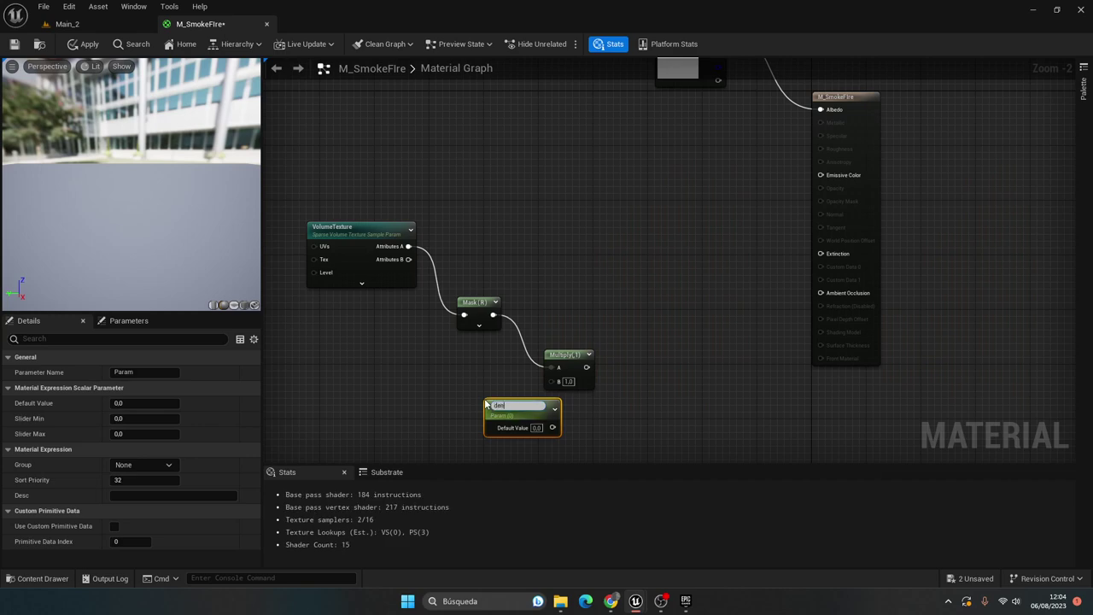
type("ult")
key("Return")
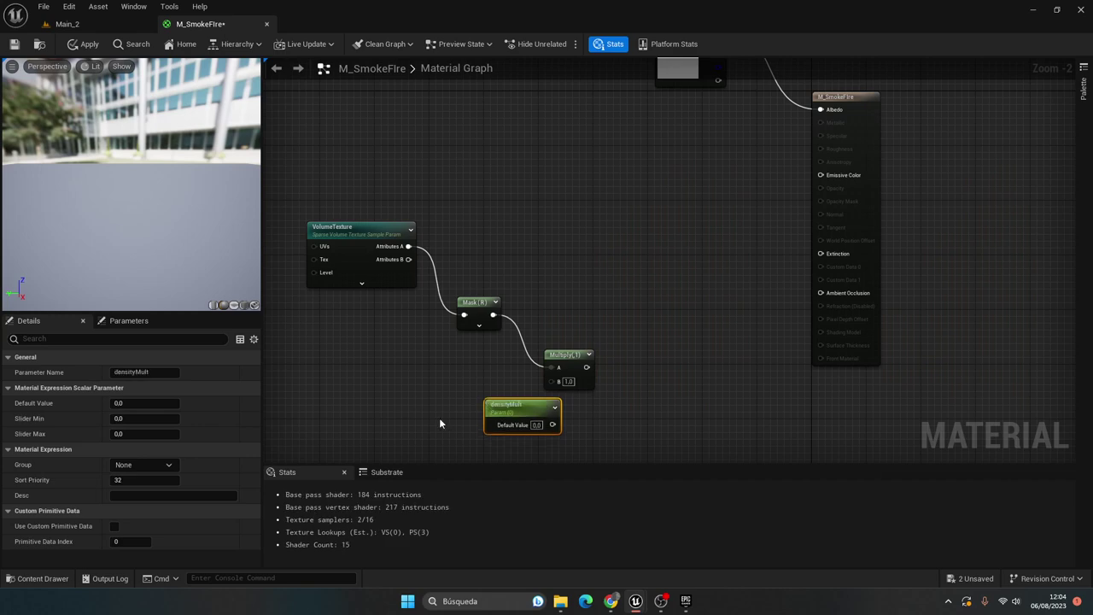
mouse_move(513, 408)
left_mouse_down()
mouse_move(444, 401)
mouse_move(551, 380)
left_mouse_up()
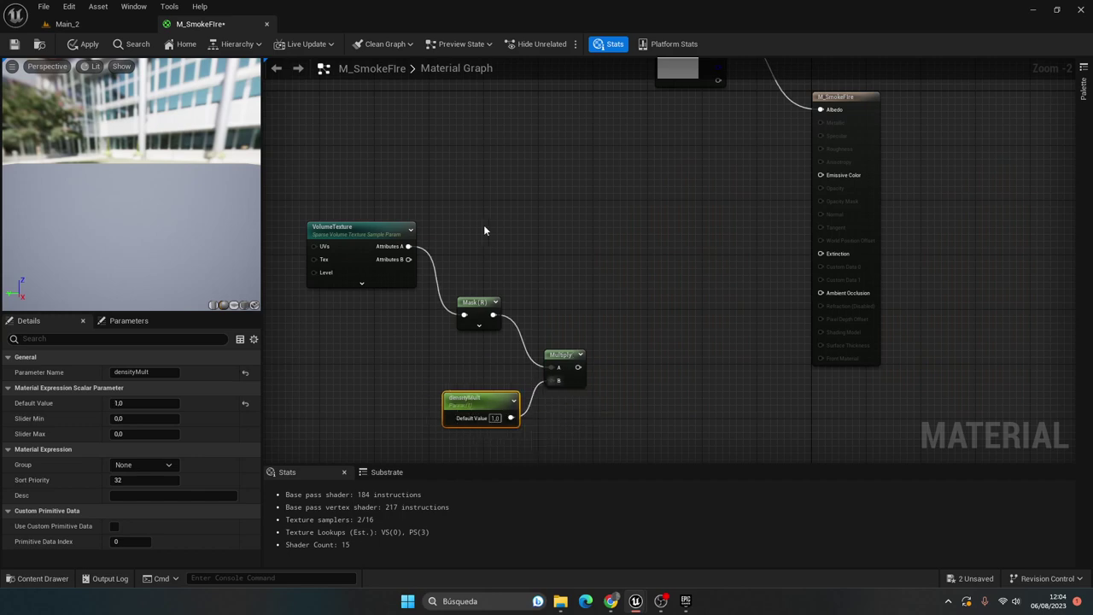
Wrap the density nodes in a 'density' comment and wire the Multiply into Extinction
left_click_drag(485, 224, 457, 347)
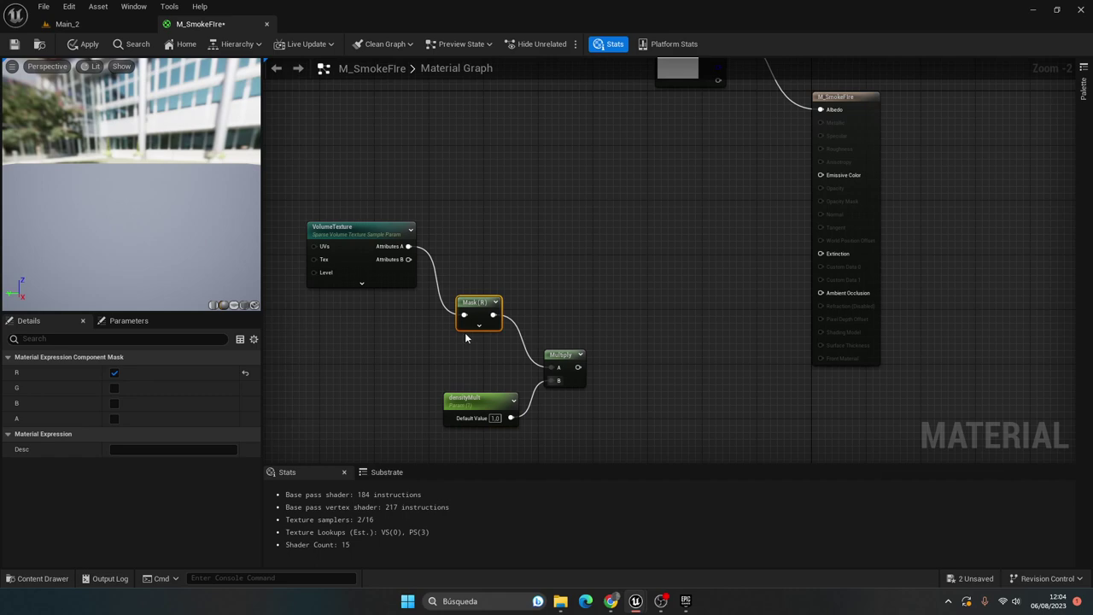
type("cdensity")
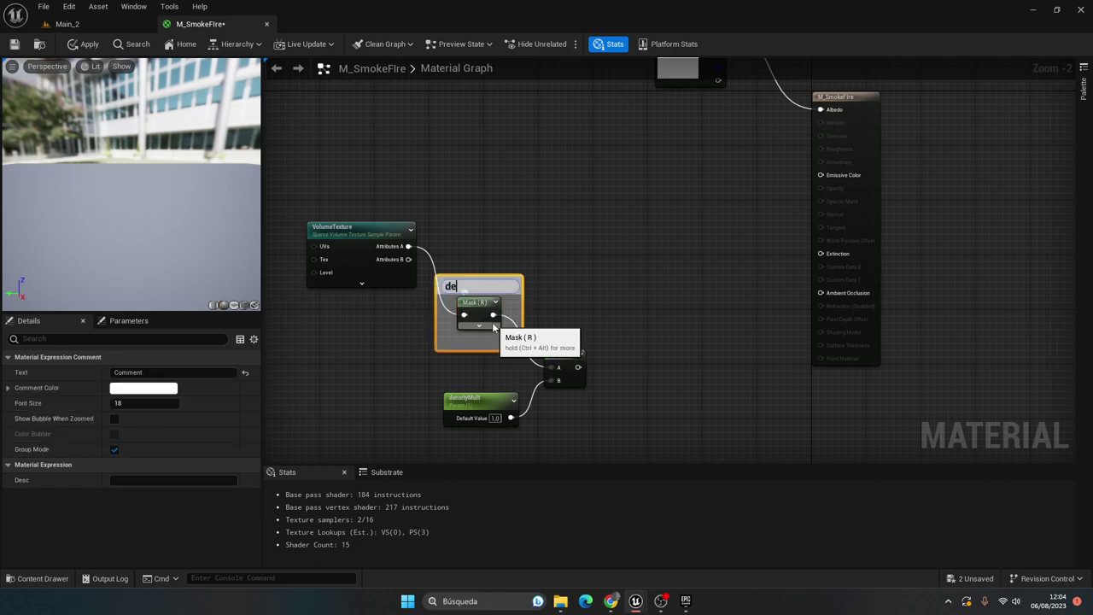
key("Return")
left_click_drag(362, 236, 321, 216)
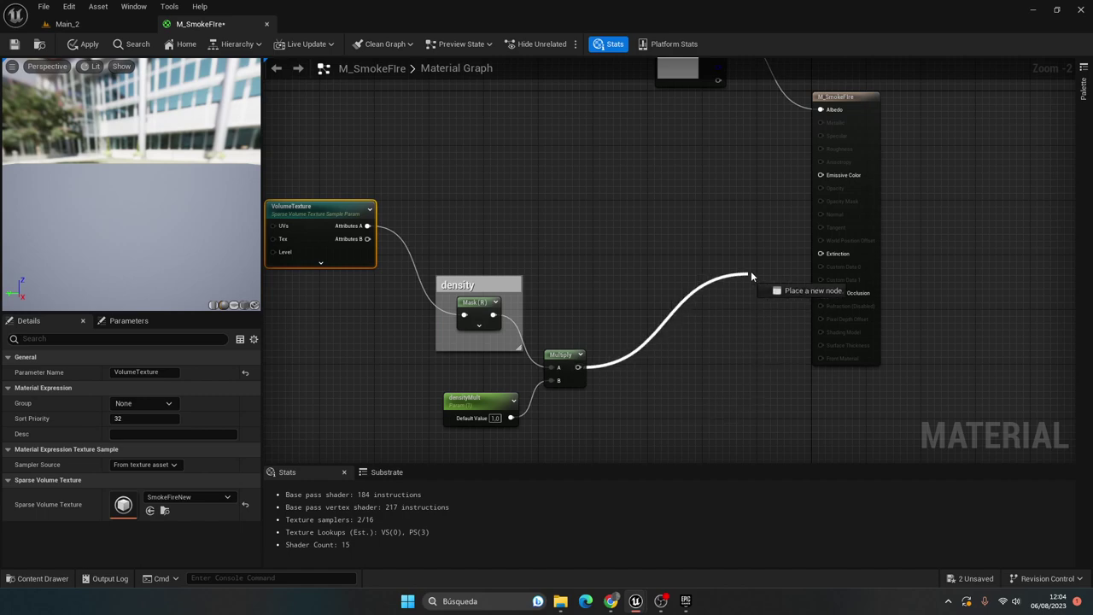
left_click_drag(582, 369, 821, 254)
scroll(660, 252, "down", 3)
Move the density node group down to make room for a new branch
left_click_drag(476, 230, 681, 390)
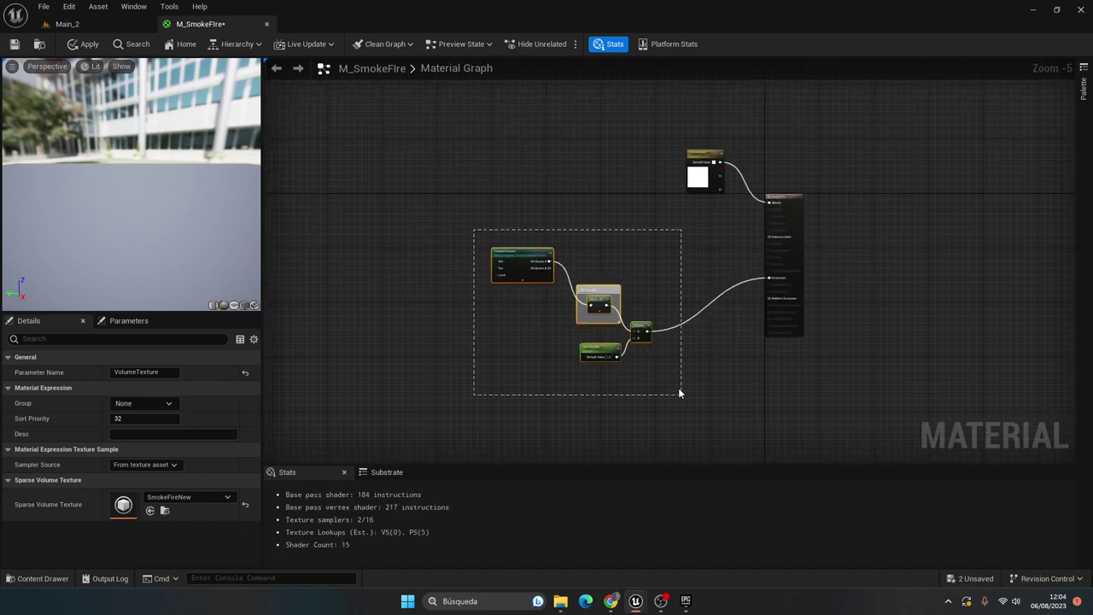
left_click_drag(647, 331, 633, 406)
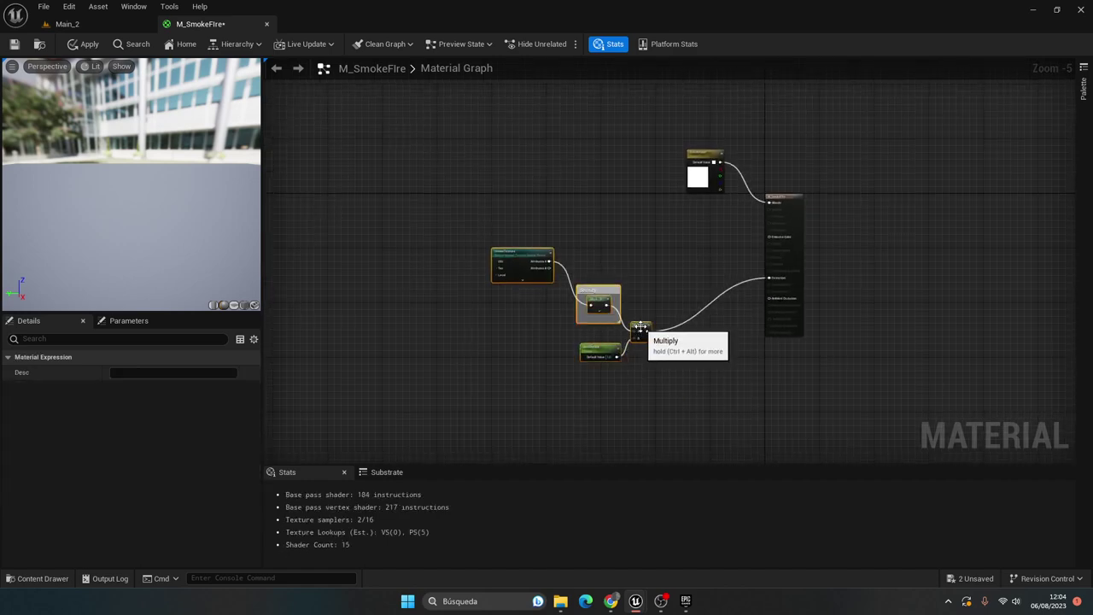
left_click_drag(640, 331, 637, 398)
scroll(620, 287, "up", 1)
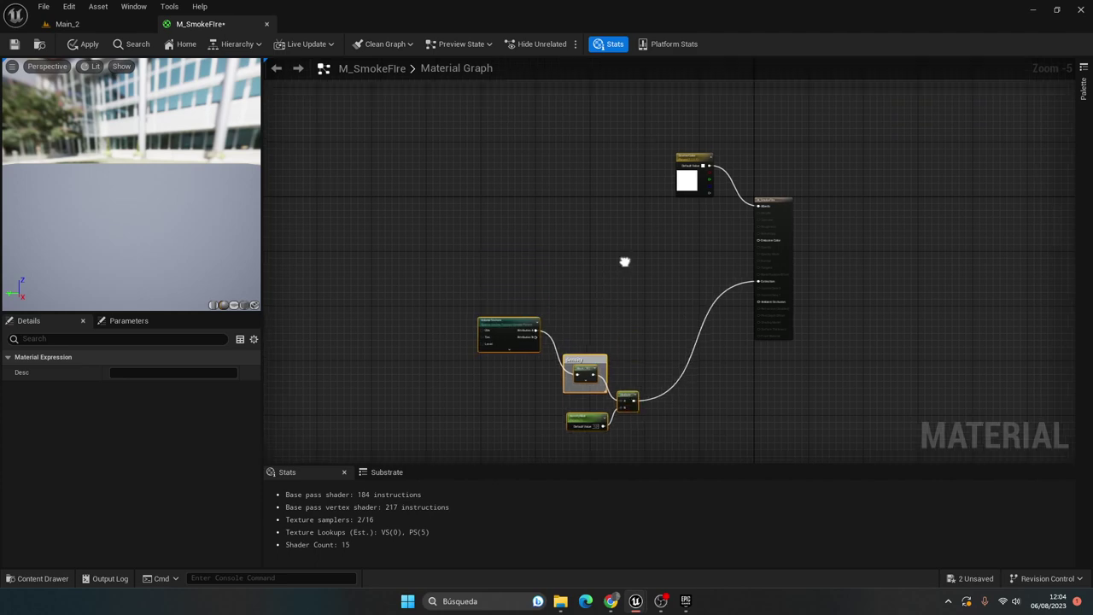
Add a second ComponentMask from VolumeTexture passing only the G channel
mouse_move(506, 386)
left_mouse_down()
mouse_move(500, 363)
mouse_move(531, 233)
left_mouse_up()
type("co")
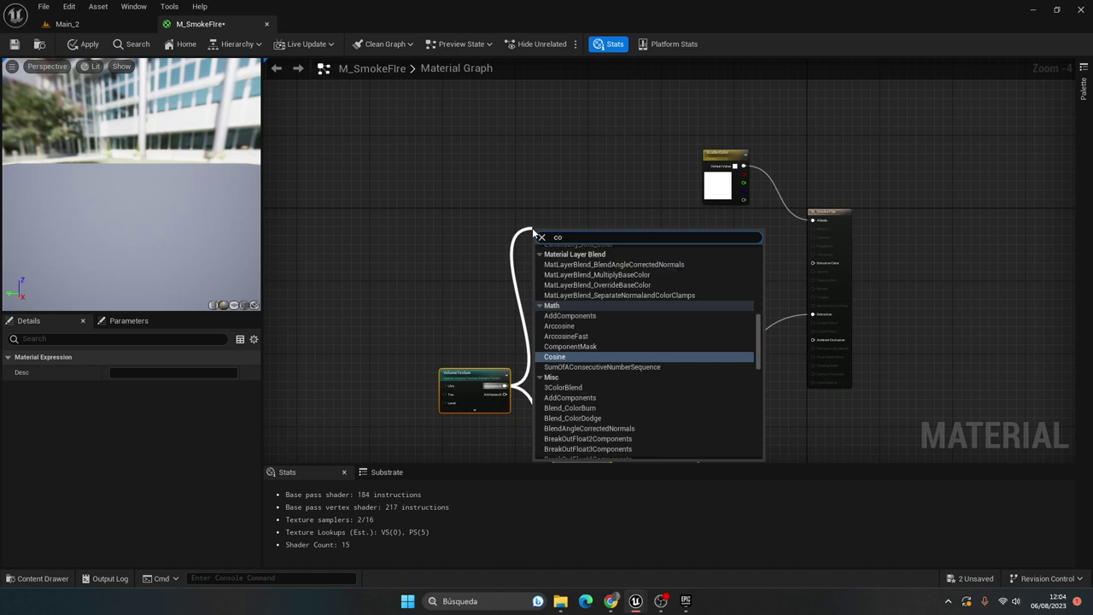
type("mp")
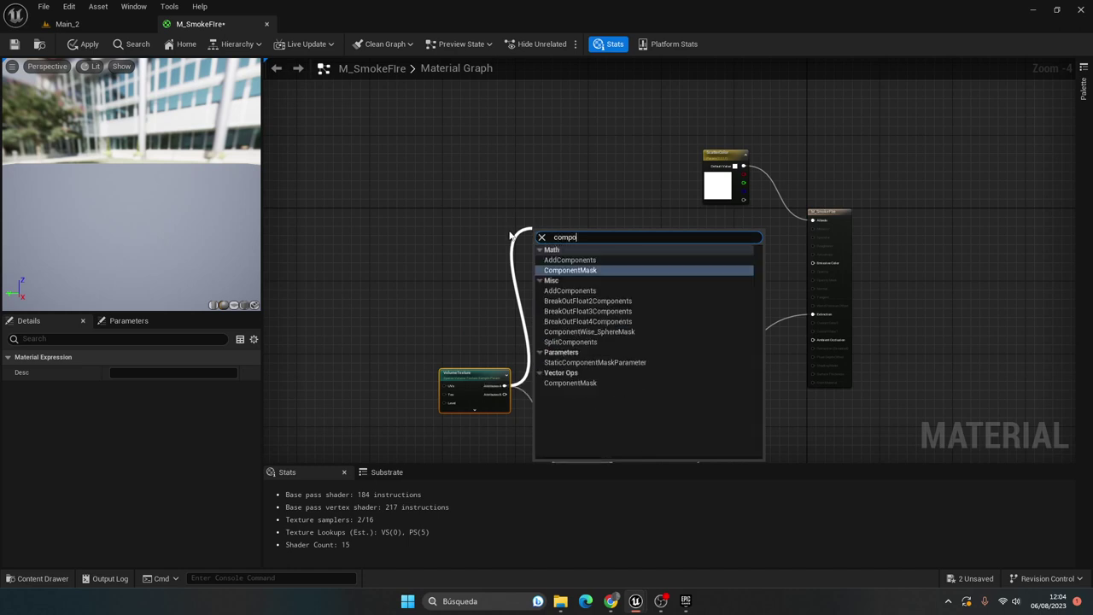
type("o")
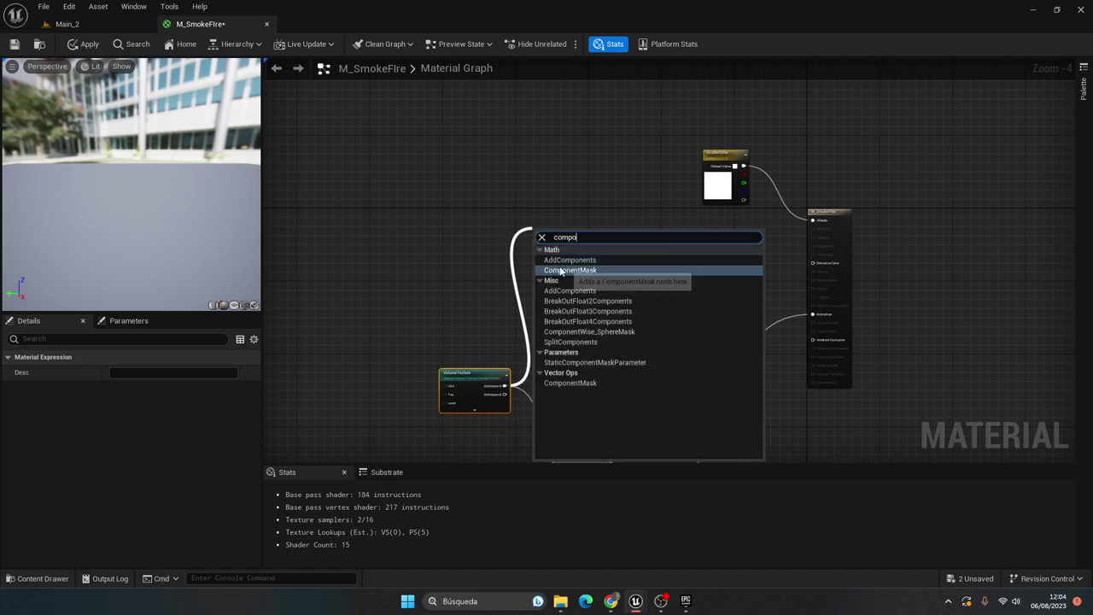
left_click(563, 270)
left_click(114, 372)
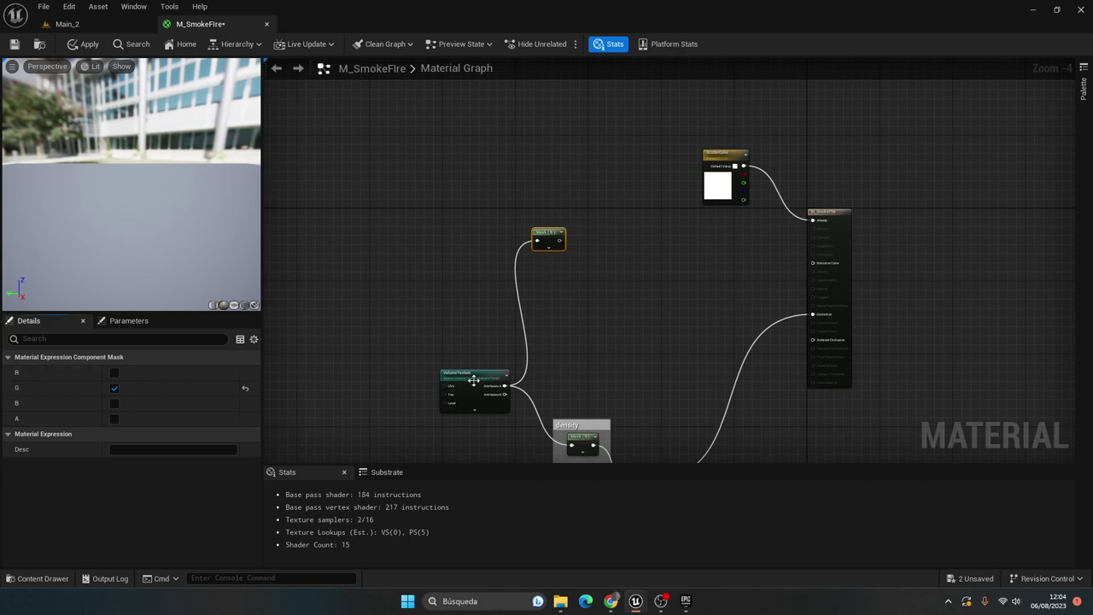
left_click_drag(474, 373, 377, 371)
mouse_move(544, 245)
left_mouse_down()
mouse_move(485, 248)
mouse_move(467, 193)
mouse_move(541, 224)
left_mouse_up()
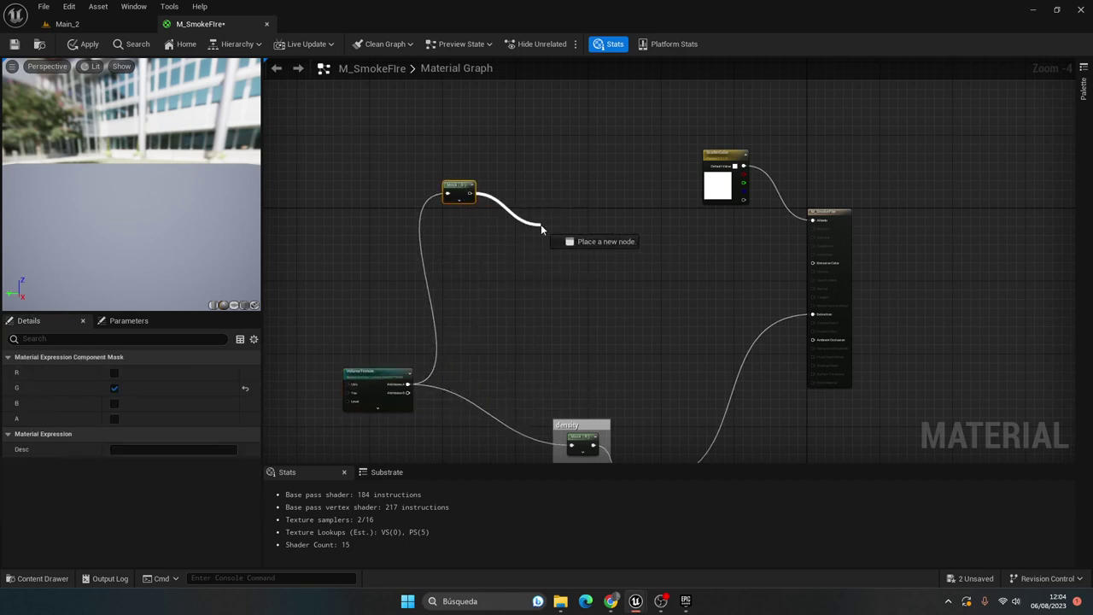
Feed the Mask (G) output into a new RemapValueRange node
type("remap")
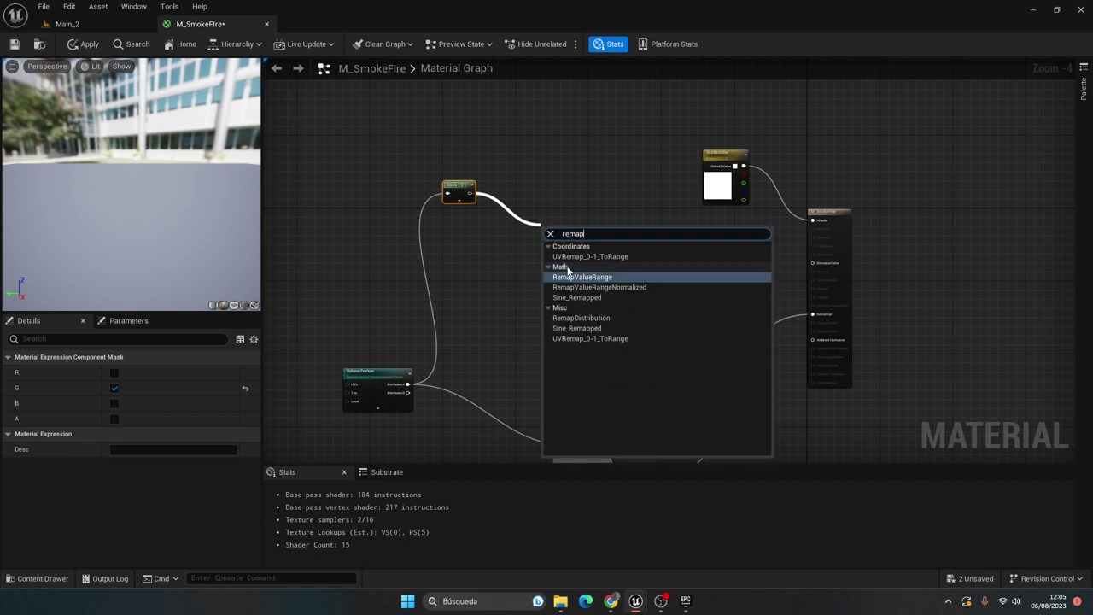
left_click(577, 276)
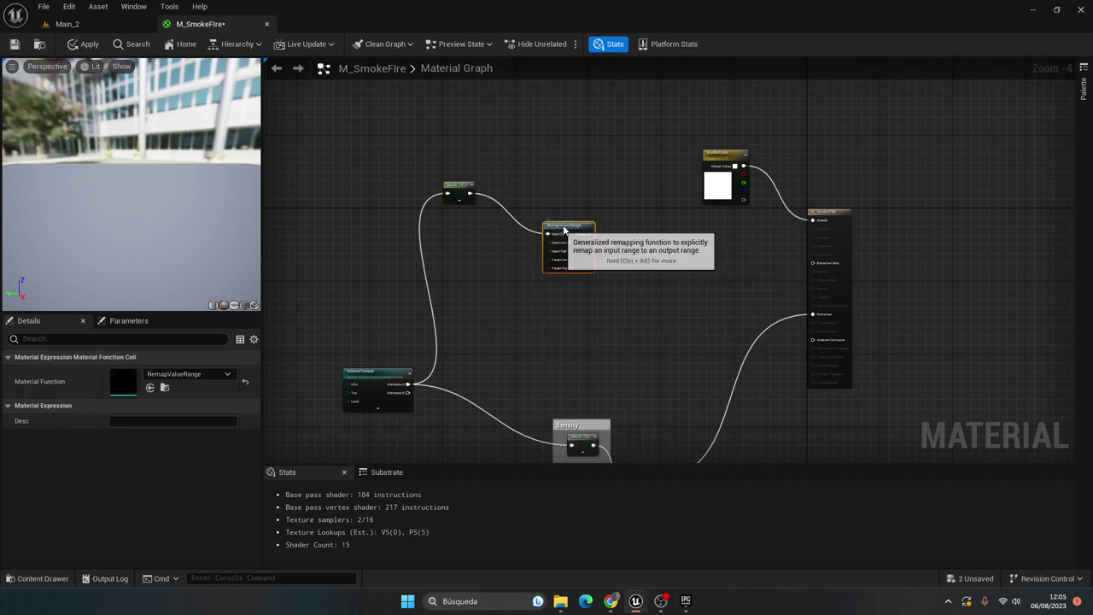
scroll(564, 231, "up", 4)
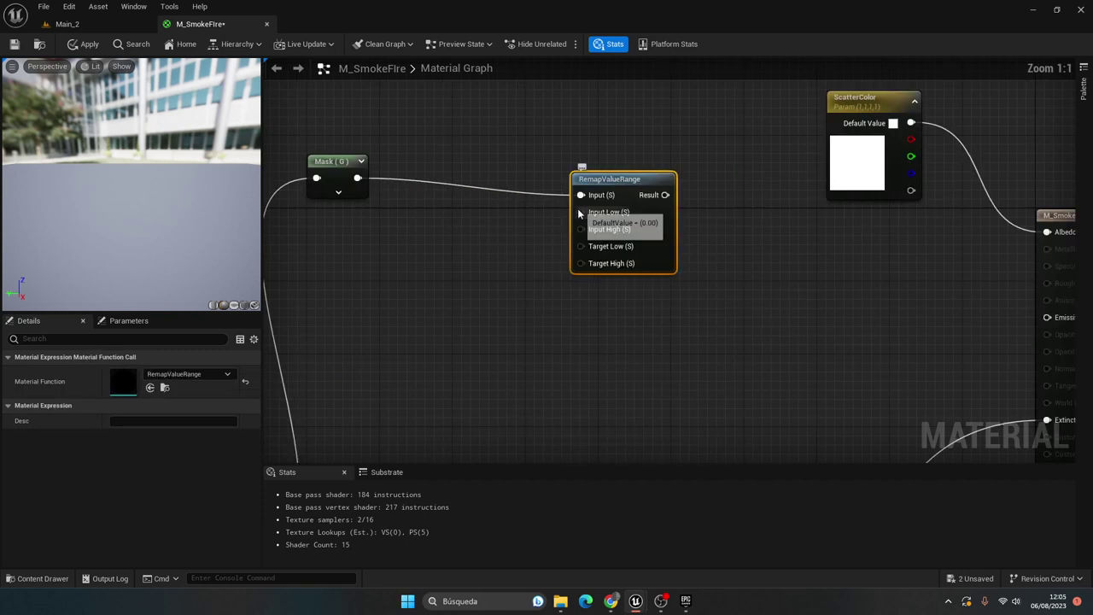
Add an inMin scalar parameter and wire it to RemapValueRange's Input Low
left_click(451, 249)
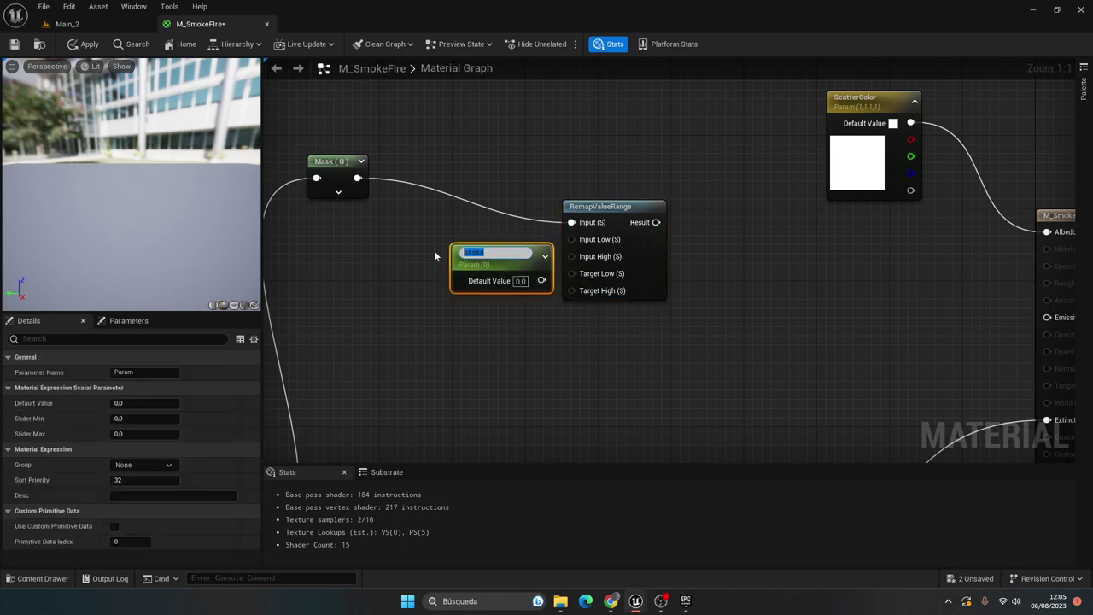
key("BackSpace")
type("Min")
key("Return")
mouse_move(503, 248)
left_mouse_down()
mouse_move(421, 235)
mouse_move(566, 236)
left_mouse_up()
mouse_move(441, 295)
left_mouse_down()
mouse_move(419, 234)
mouse_move(571, 239)
left_mouse_up()
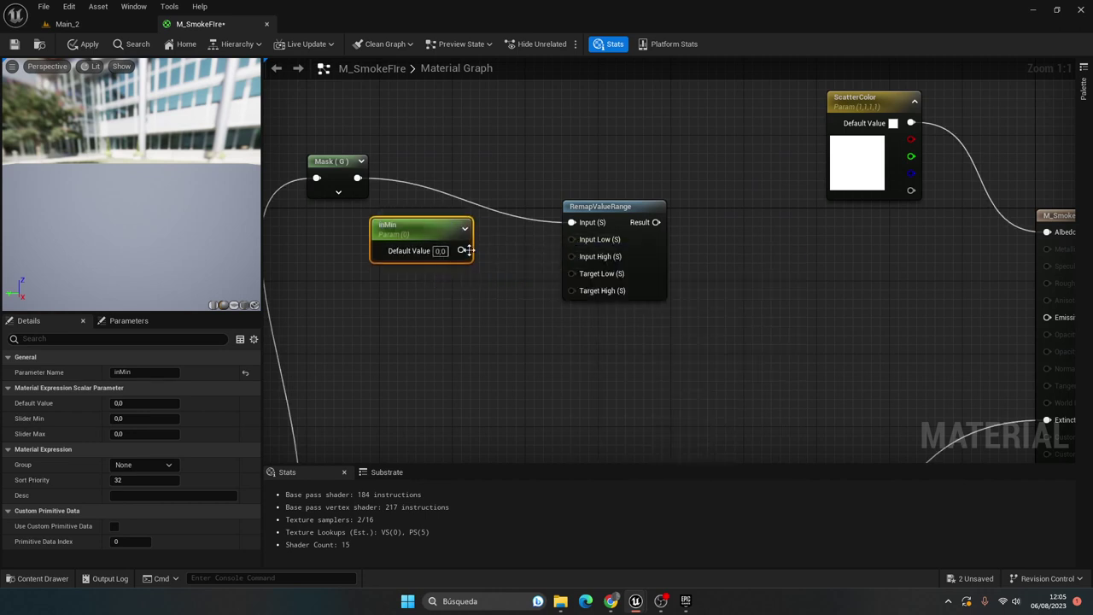
left_click(448, 310)
Add an inMax scalar parameter with default 1.0 below inMin for the remap's Input High
key("s")
left_click(457, 309)
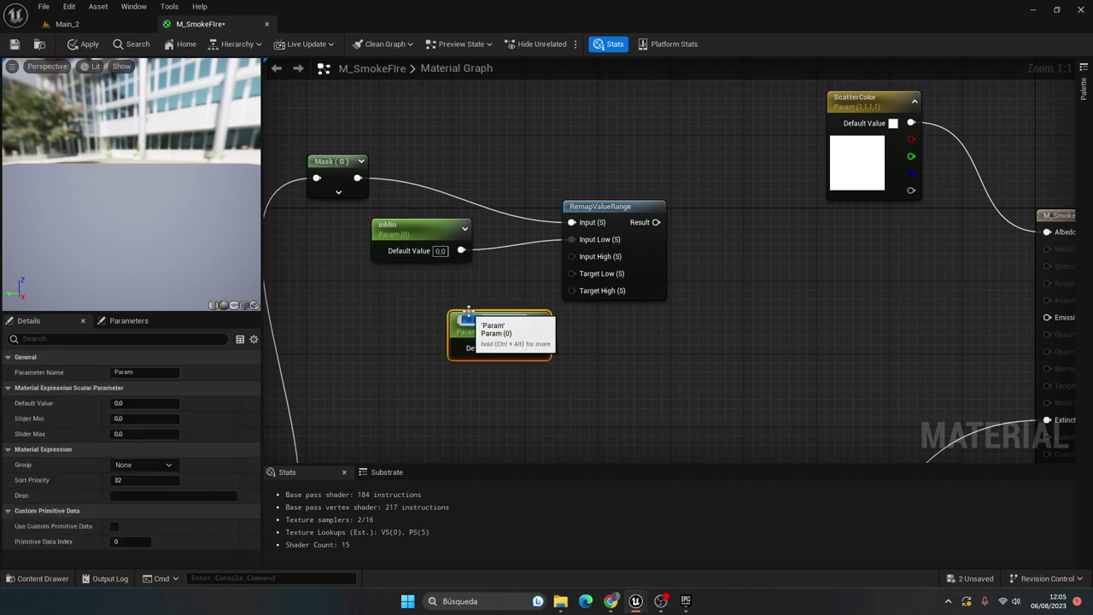
type("inMax")
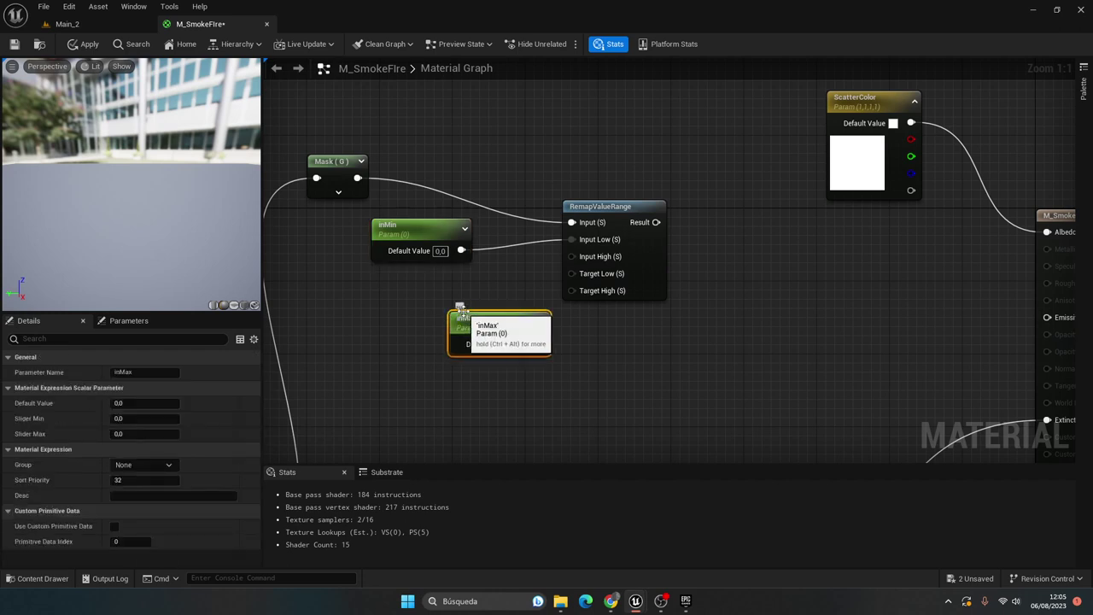
key("Return")
mouse_move(532, 343)
left_mouse_down()
mouse_move(424, 330)
mouse_move(572, 256)
left_mouse_up()
left_click(414, 332)
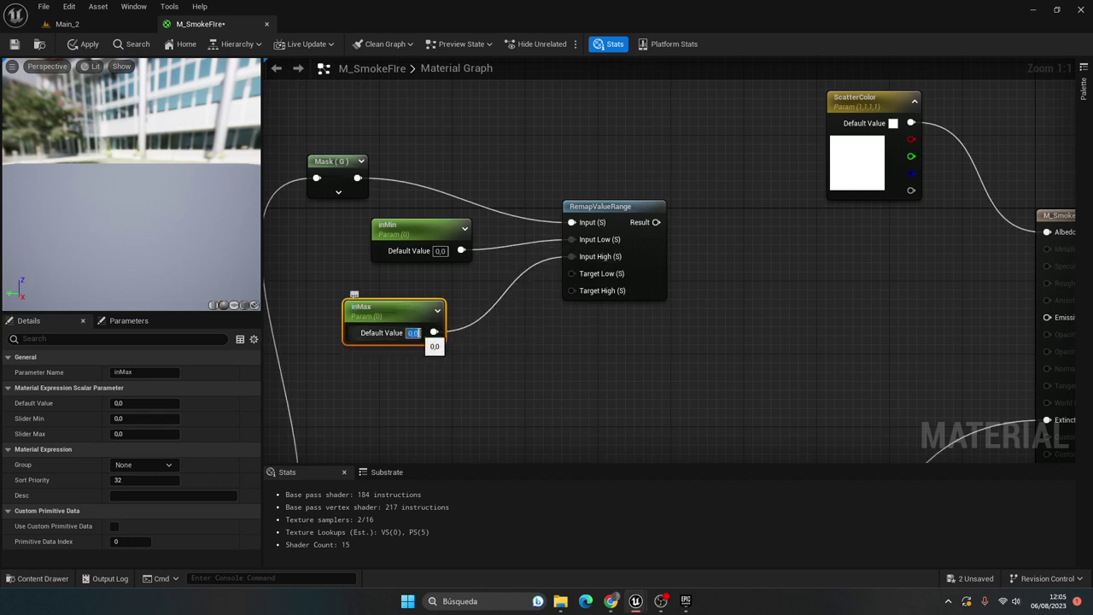
type("1")
key("Return")
left_click_drag(397, 321, 417, 304)
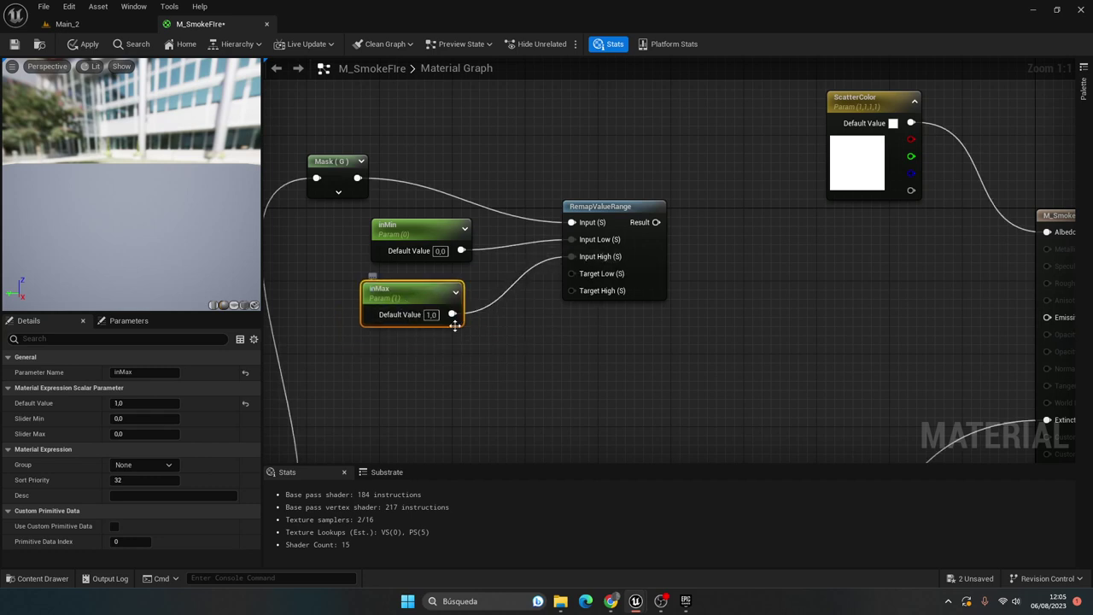
left_click(461, 371)
Add an outMin scalar parameter connected to the remap's Target Low
left_click(461, 370)
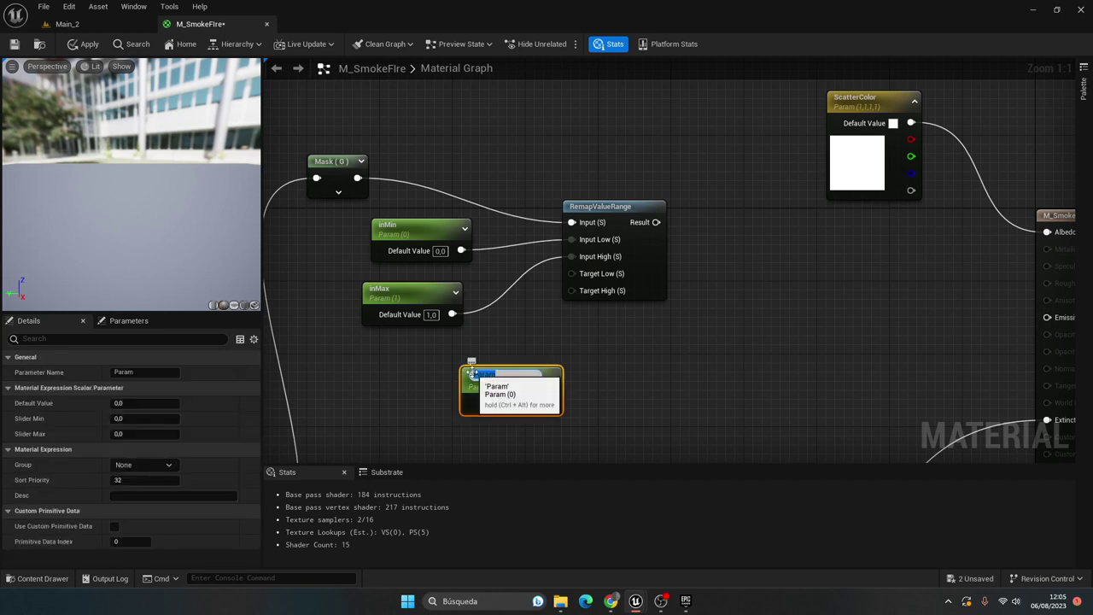
type("outMin")
key("Return")
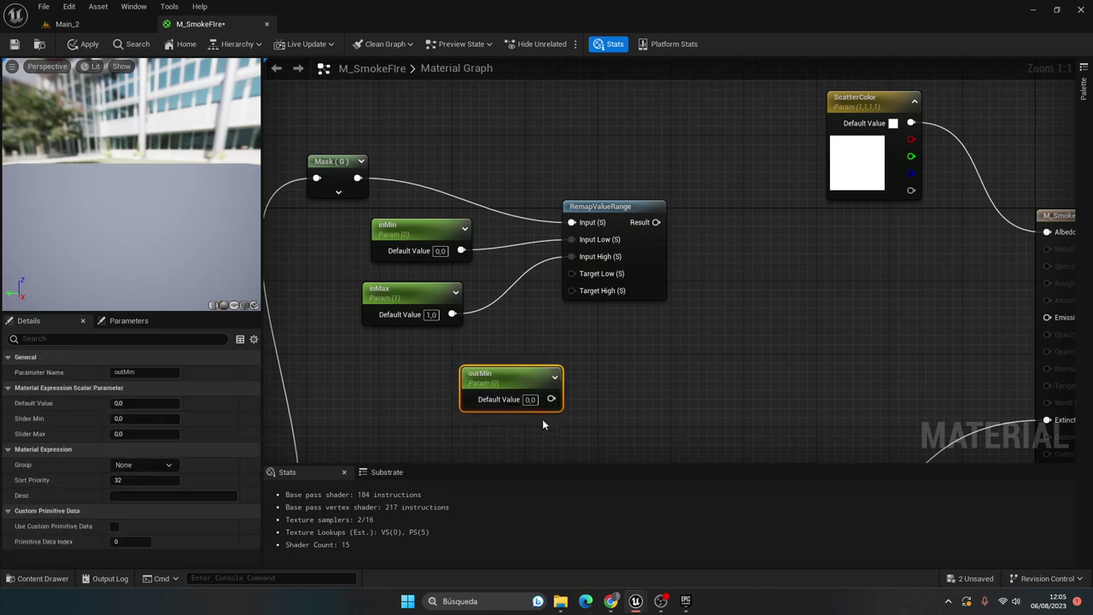
left_click_drag(551, 398, 582, 275)
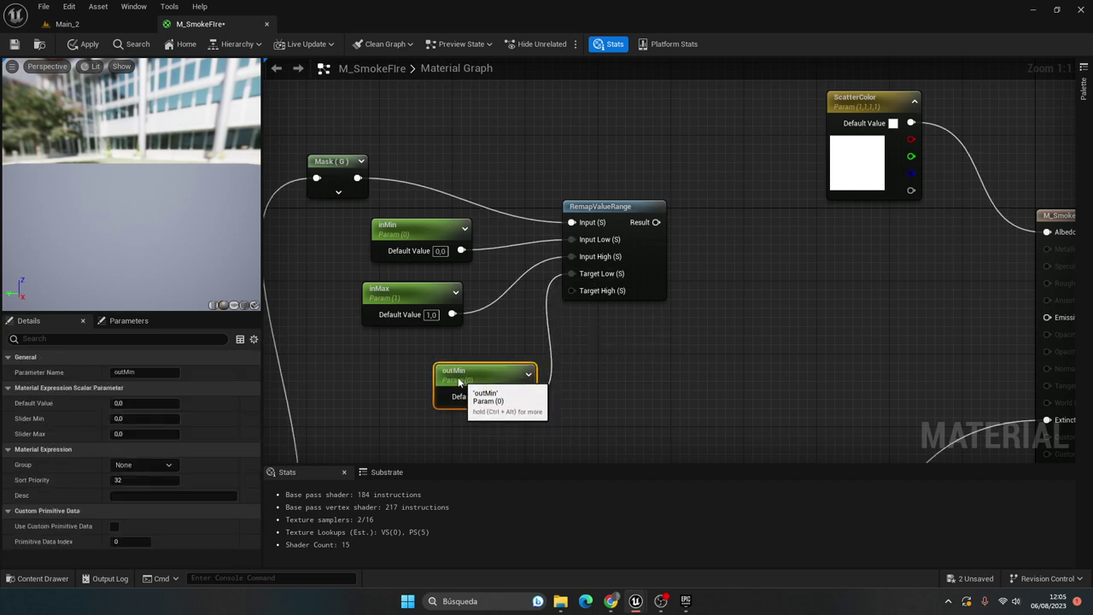
left_click_drag(495, 376, 450, 364)
Add an outMax scalar parameter with default 1, connected to the remap's Target High
left_click(472, 444)
type("outMax")
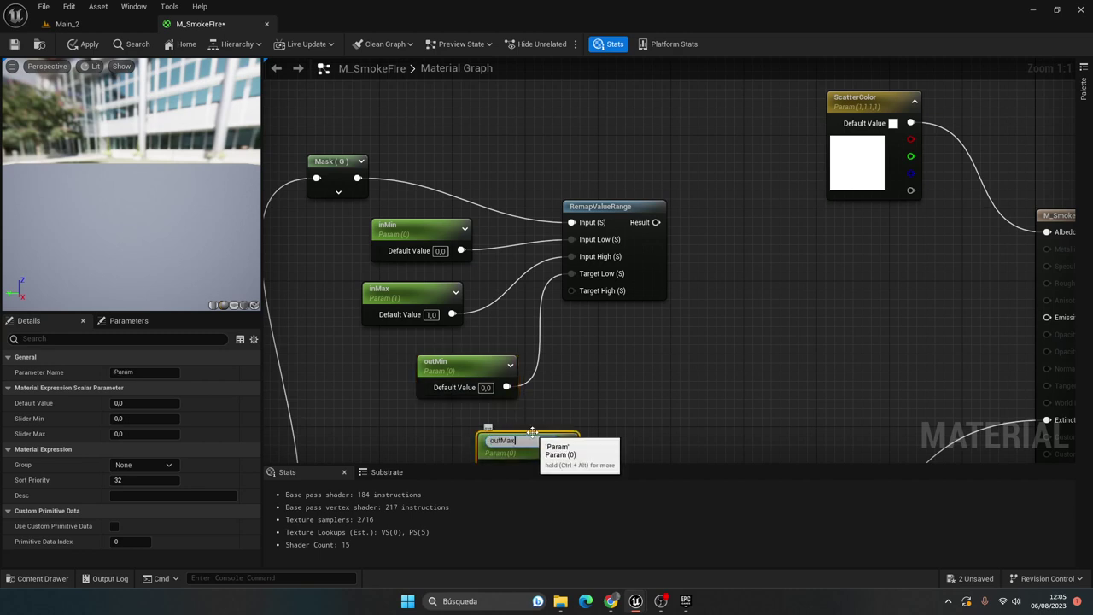
key("Return")
left_click_drag(532, 433, 470, 417)
mouse_move(507, 451)
left_mouse_down()
mouse_move(563, 414)
mouse_move(572, 242)
left_mouse_up()
left_click(485, 402)
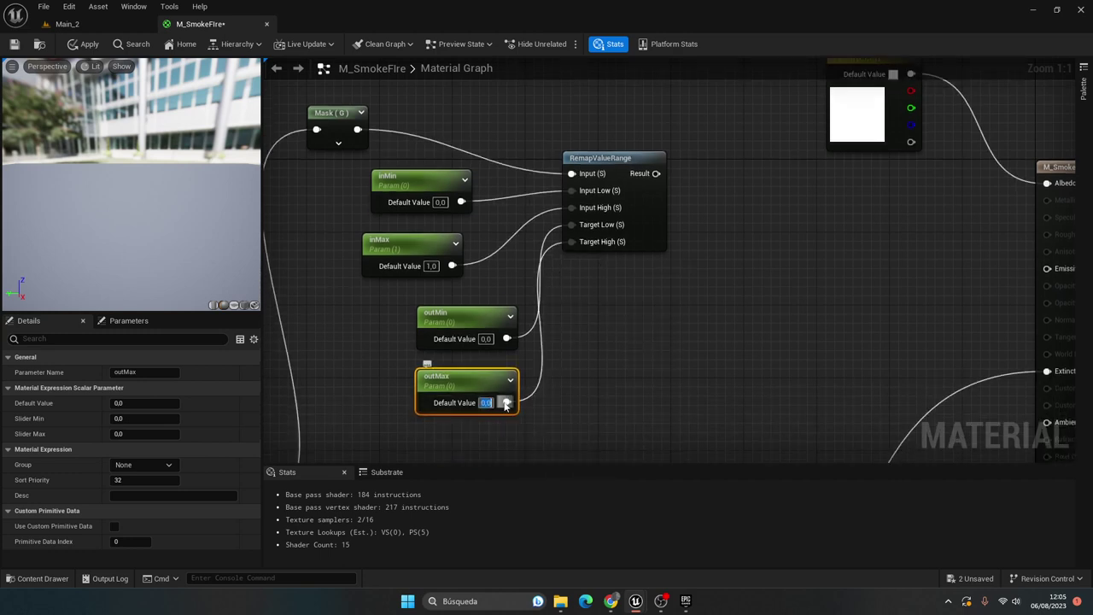
type("1")
left_click(578, 393)
scroll(592, 274, "down", 2)
Align the four parameter nodes neatly beside the RemapValueRange node
left_click_drag(509, 300, 488, 291)
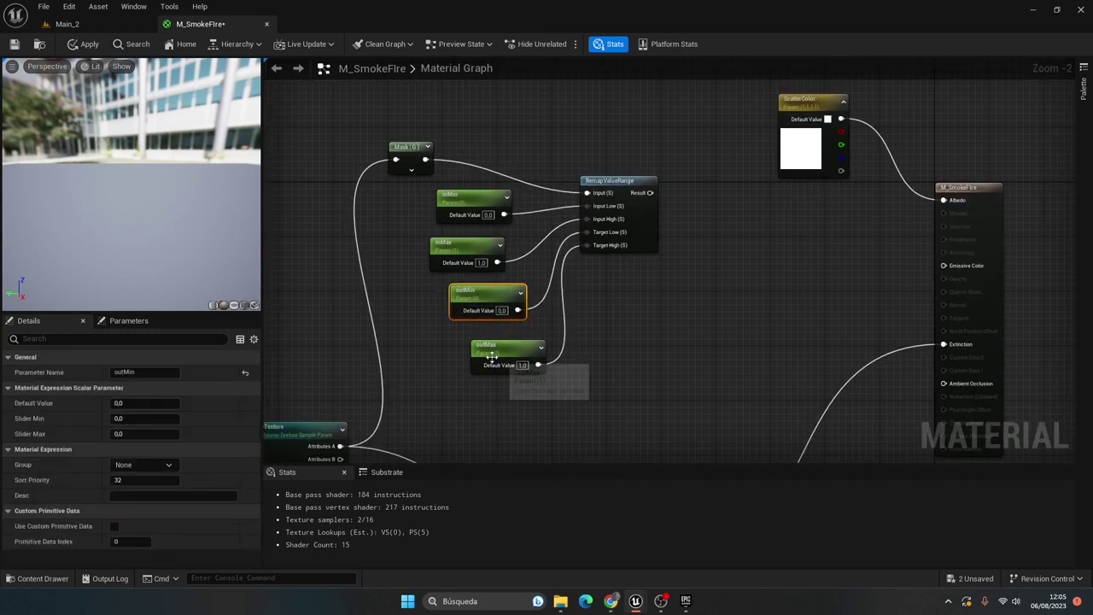
left_click_drag(492, 357, 472, 350)
left_click_drag(470, 246, 483, 245)
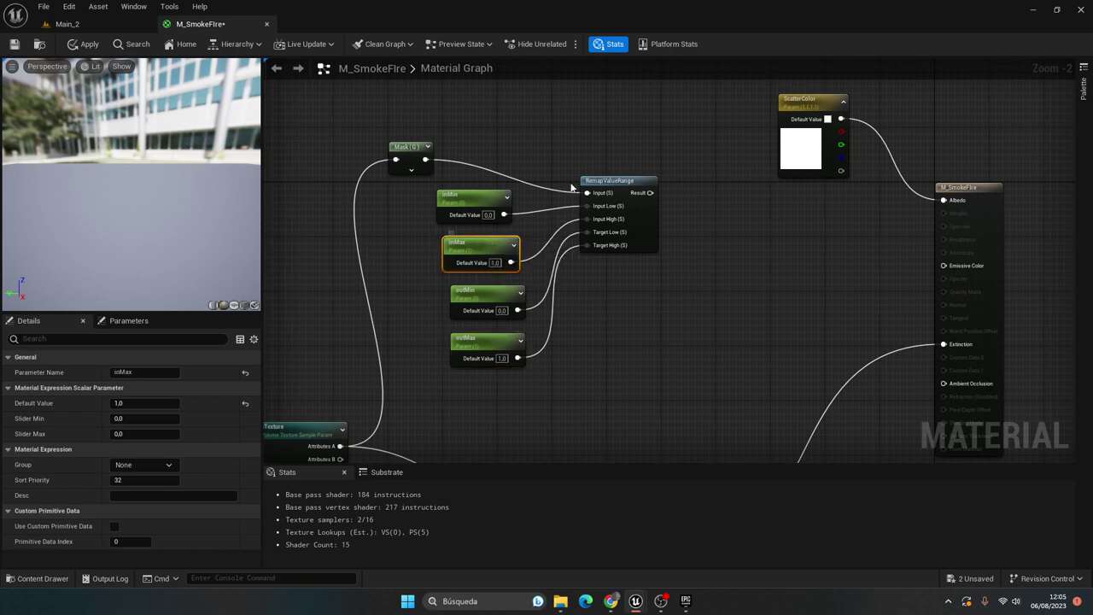
left_click_drag(655, 127, 505, 373)
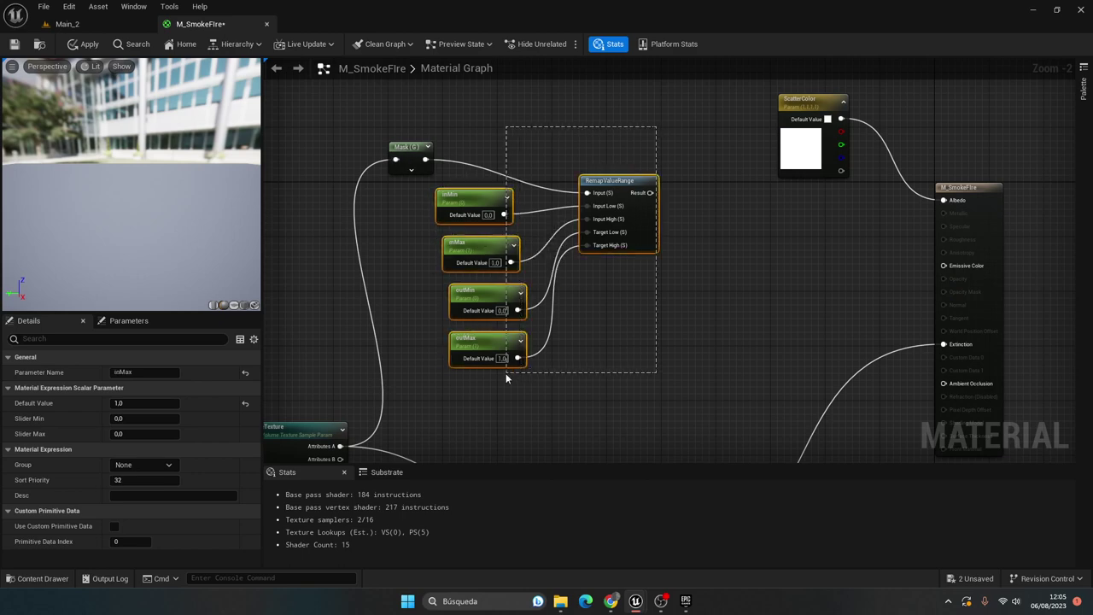
left_click(538, 374)
left_click_drag(651, 192, 714, 318)
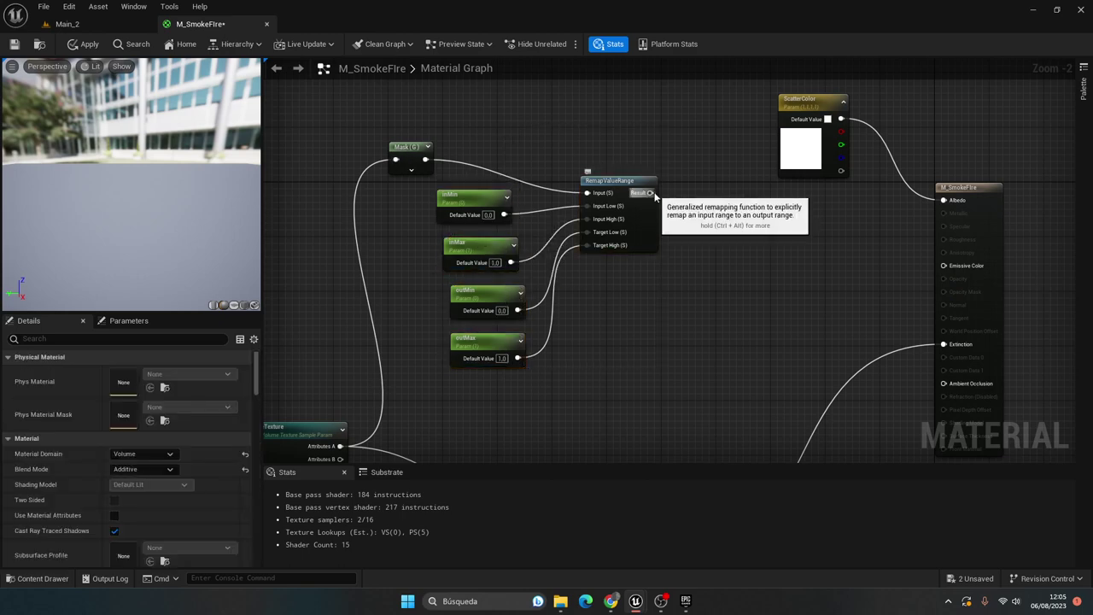
Add a Multiply node after the RemapValueRange result
type("mul")
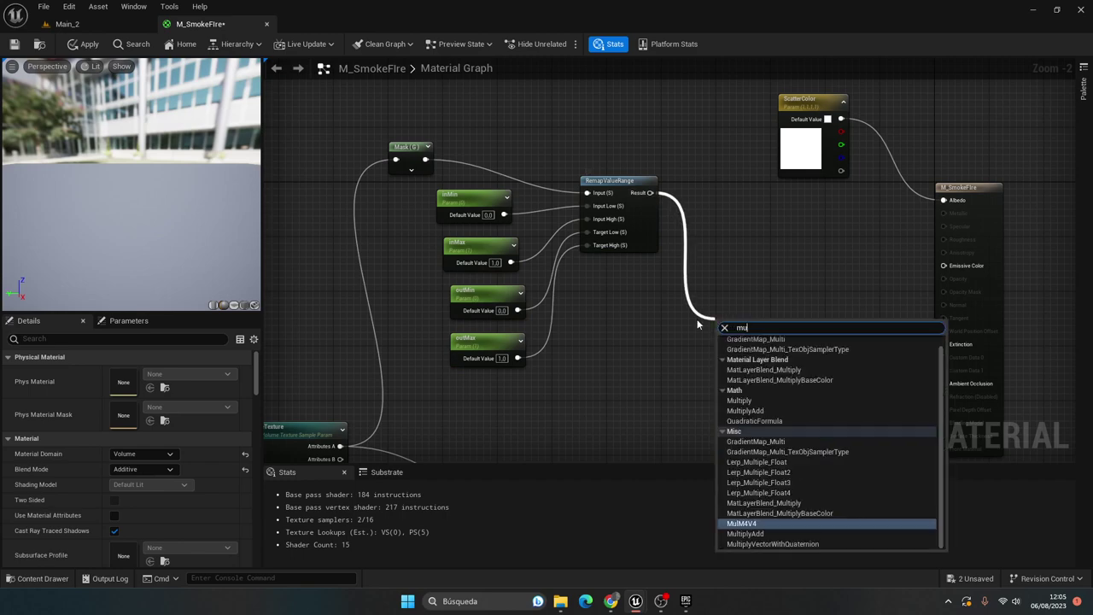
left_click(740, 400)
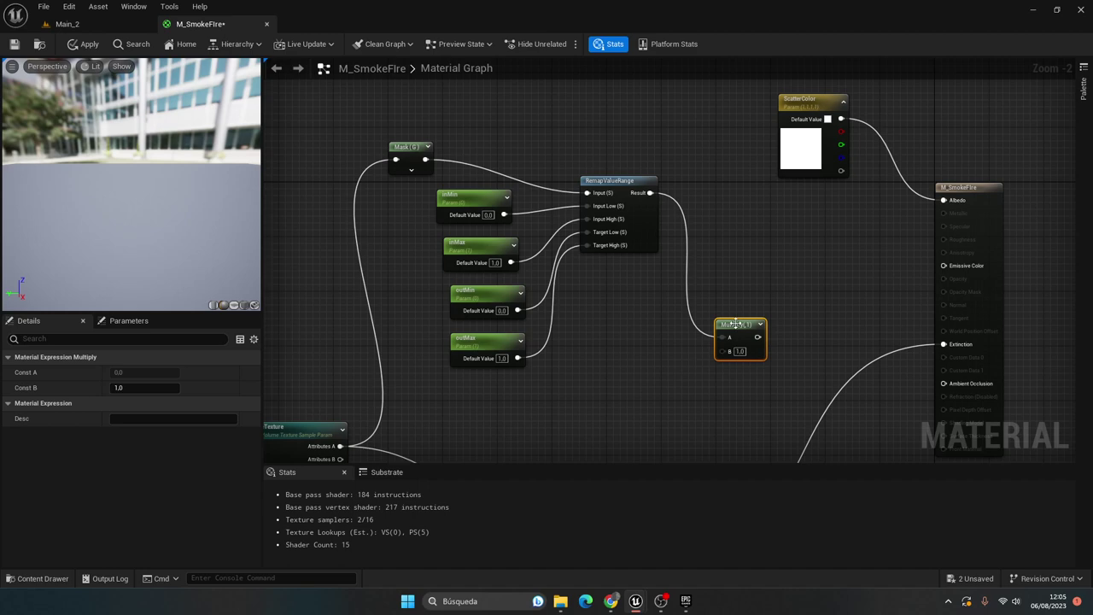
left_click_drag(733, 326, 735, 304)
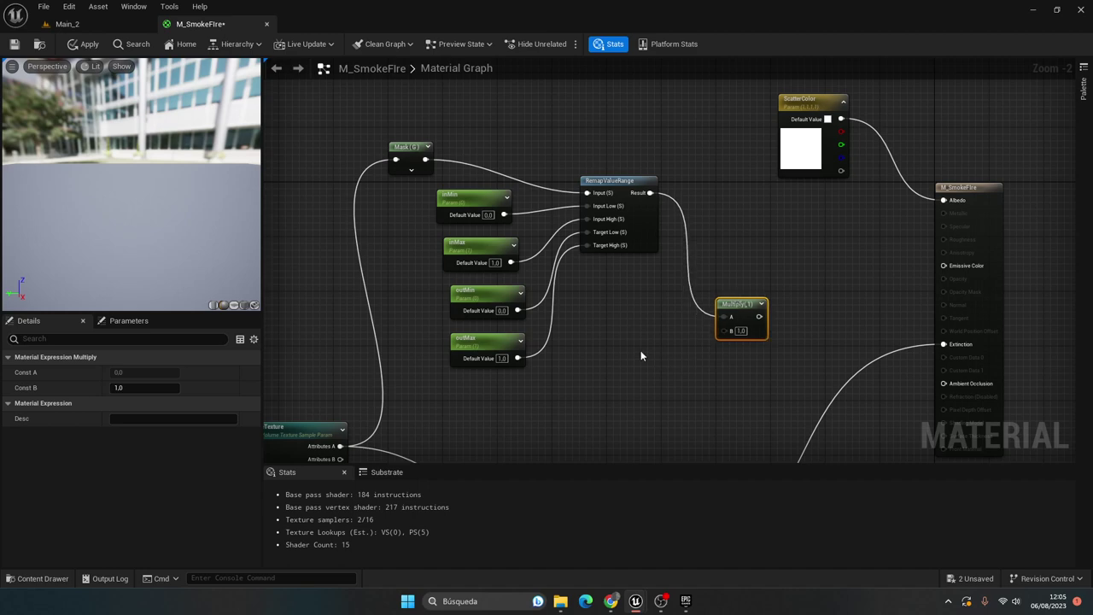
Create a blackbodyTemp scalar parameter (default 1.0) feeding the Multiply's B input
left_click(645, 353)
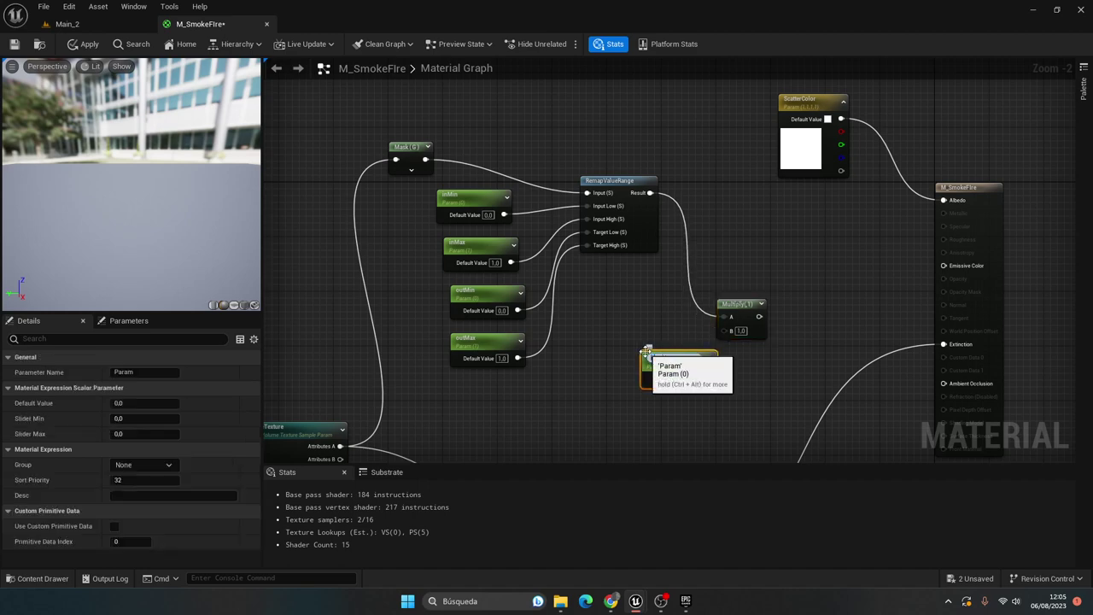
type("black")
key("BackSpace")
type("k")
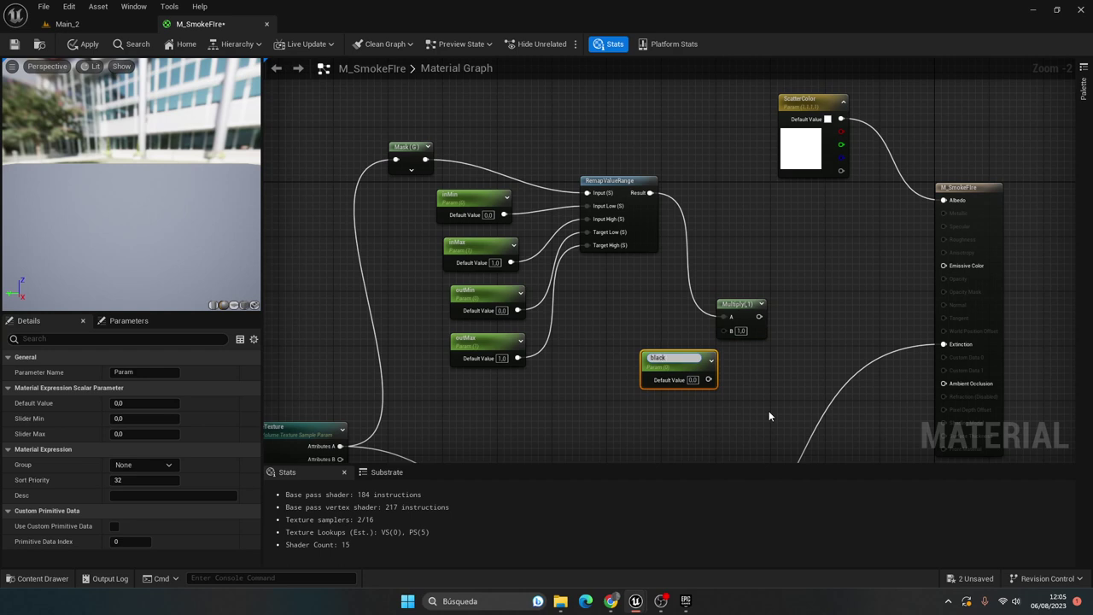
type("bo")
type("dyTemp")
key("Return")
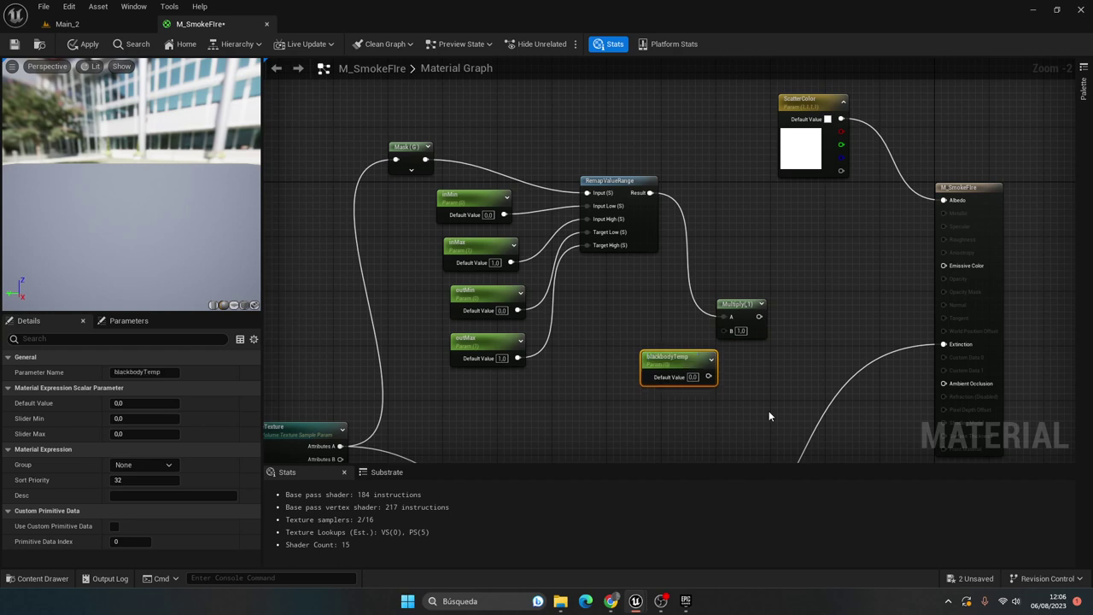
mouse_move(679, 358)
left_mouse_down()
mouse_move(639, 368)
mouse_move(730, 333)
left_mouse_up()
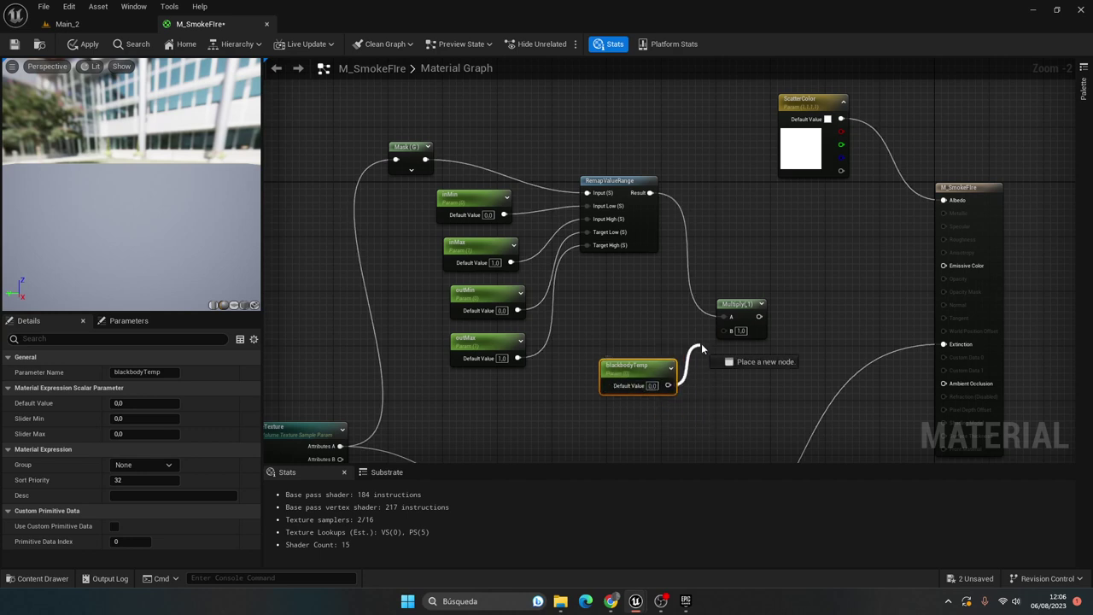
left_click(654, 386)
type("1")
left_click(632, 372)
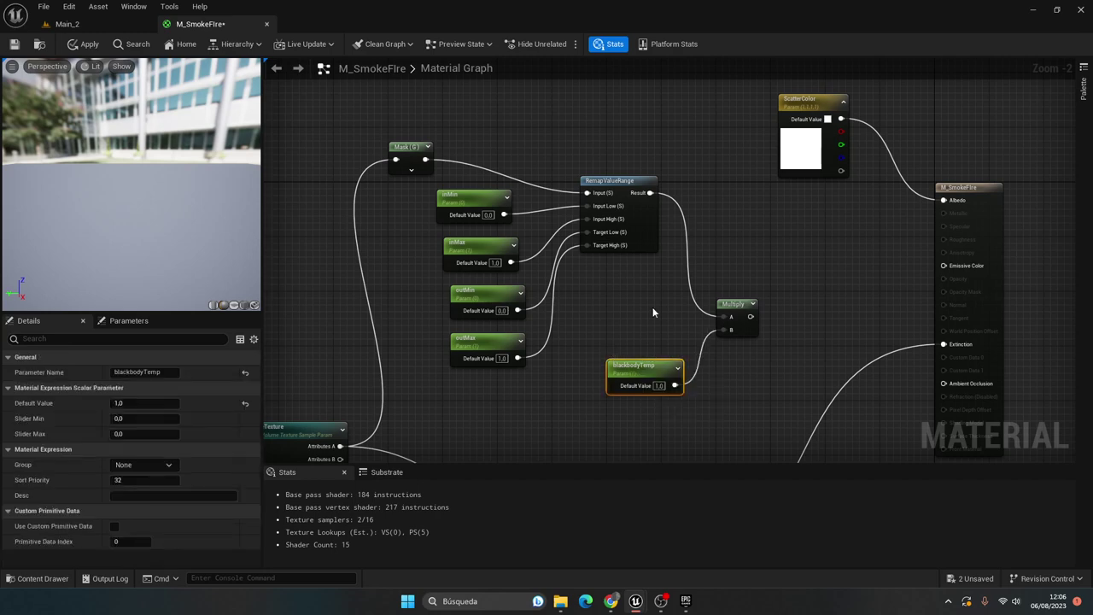
right_click_drag(646, 364, 604, 362)
double_click(603, 362)
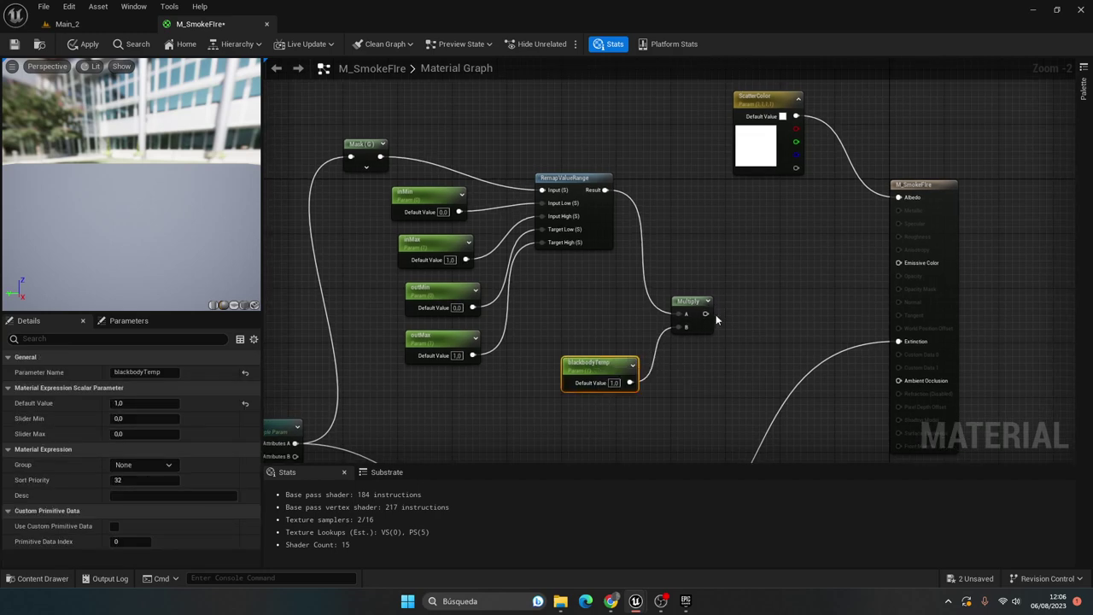
Add a BlackBody node beside the Multiply output
right_click(736, 302)
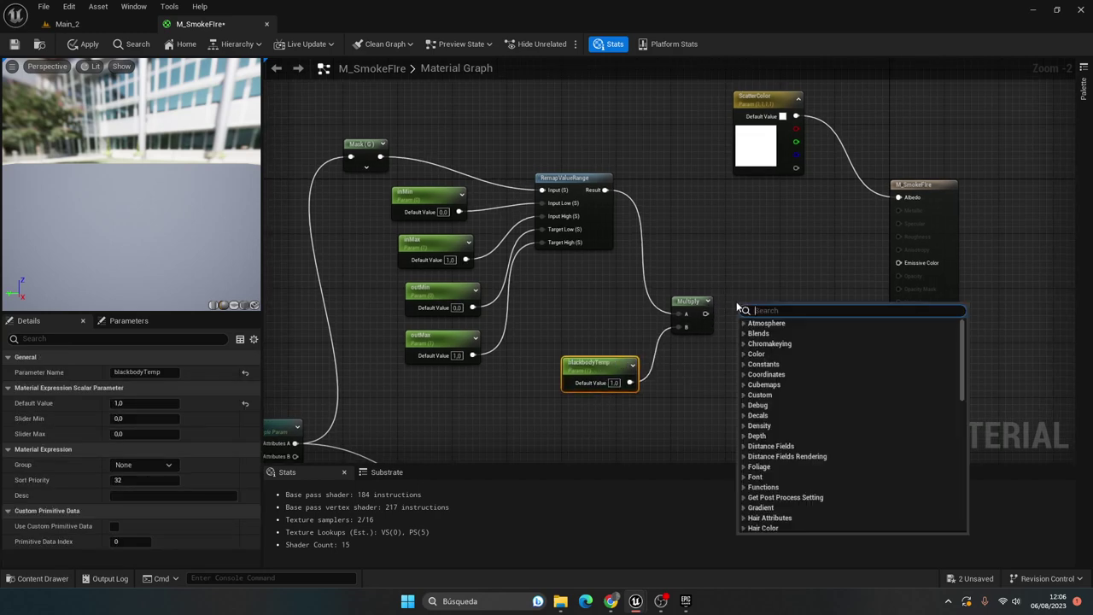
type("blac")
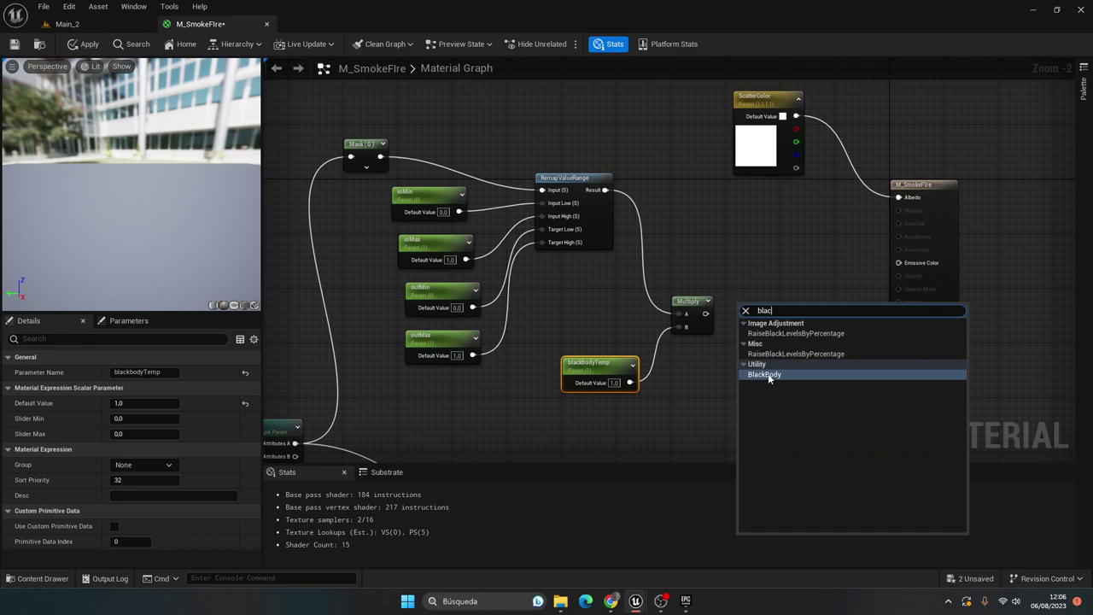
left_click(769, 375)
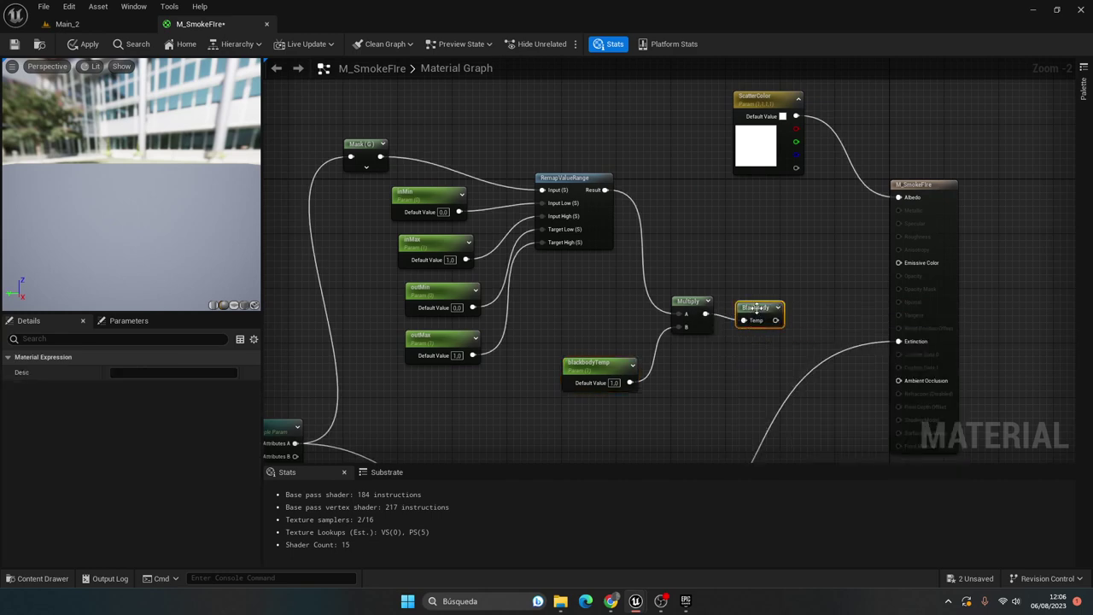
left_click_drag(756, 309, 766, 303)
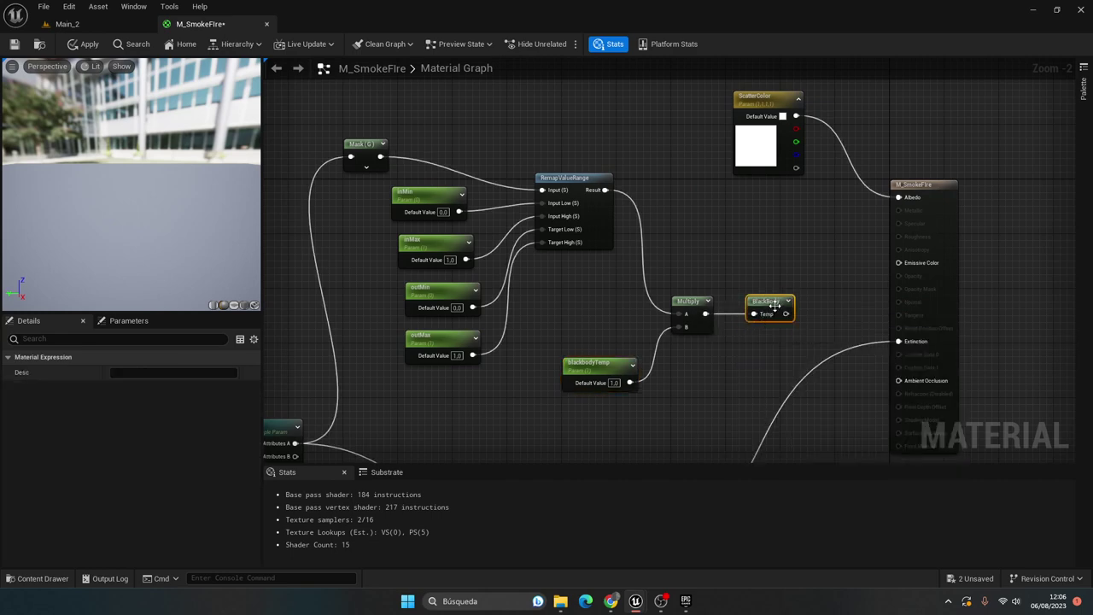
Search Google for 'blackbody scale temperature' in a new Chrome tab
left_click(611, 601)
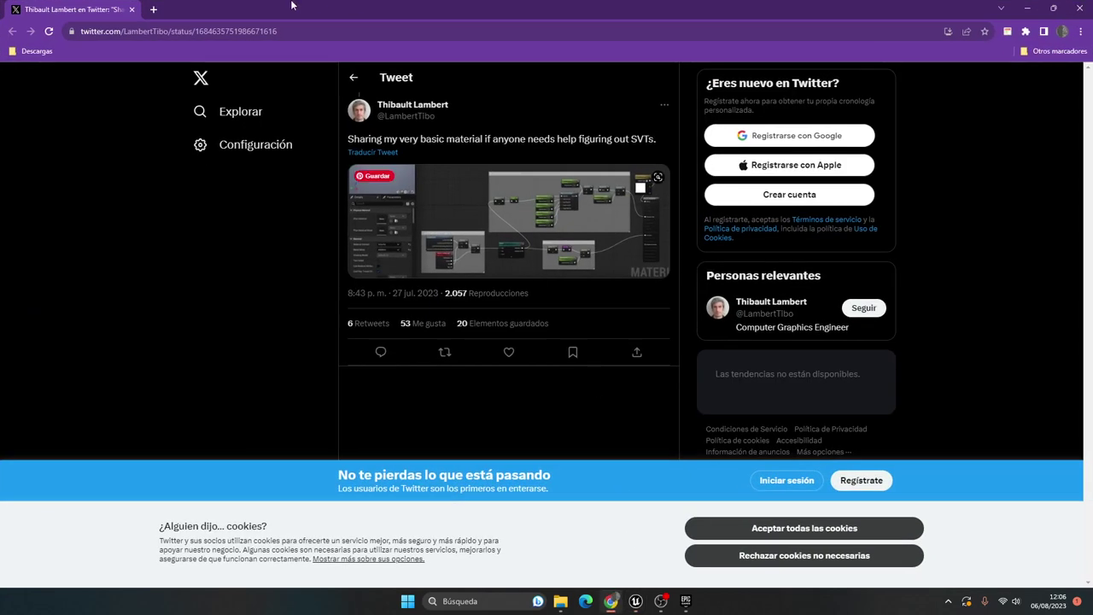
left_click(157, 9)
type("black")
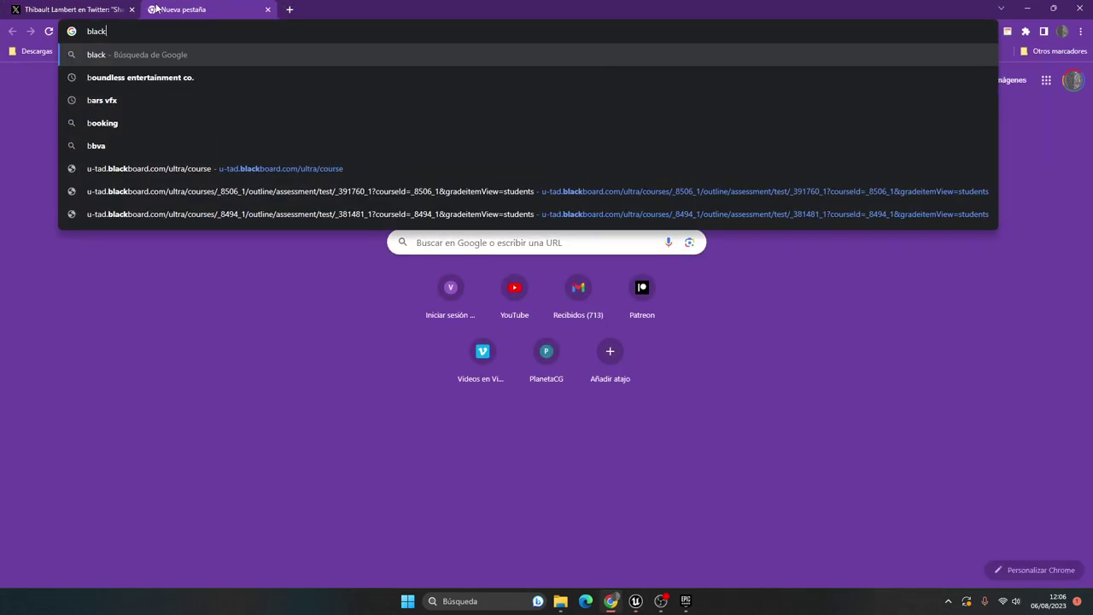
type("body scale")
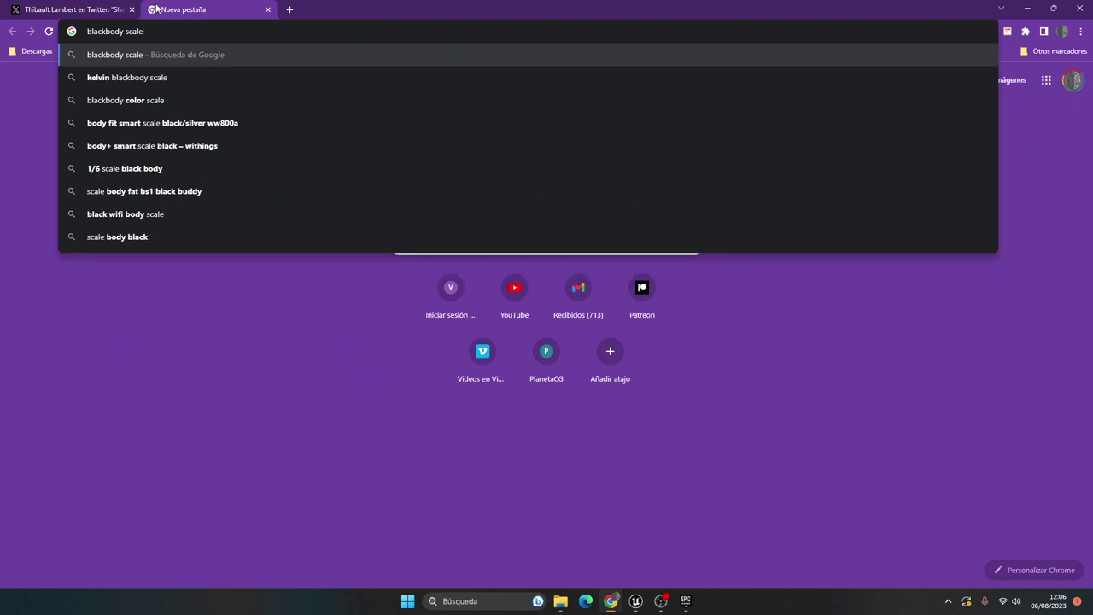
type(" tempetaru")
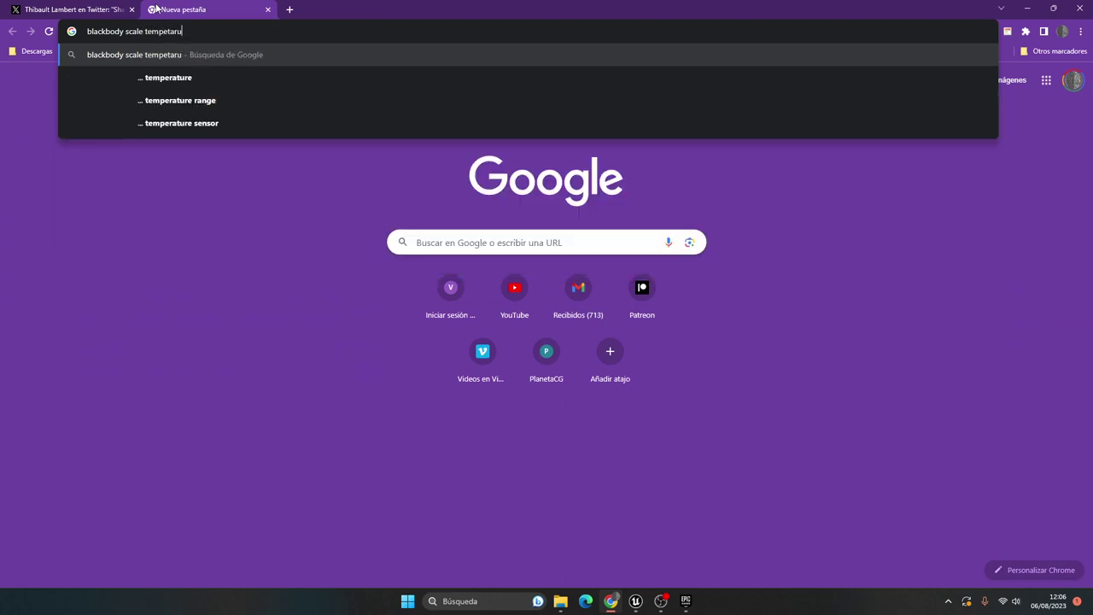
key("BackSpace")
key("BackSpace")
key("BackSpace")
type("ratu")
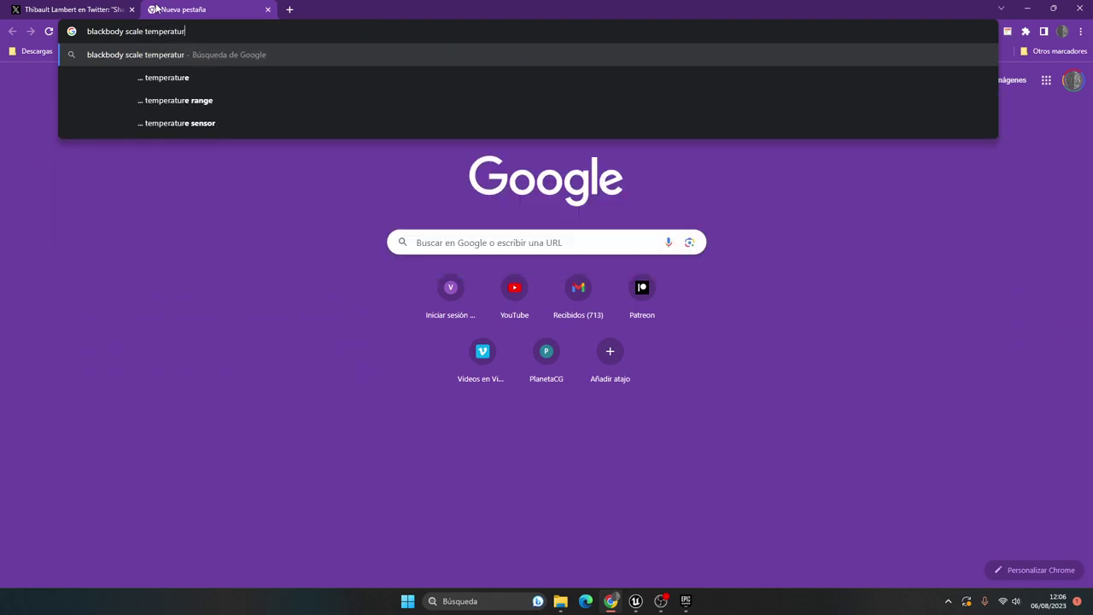
type("re")
key("Return")
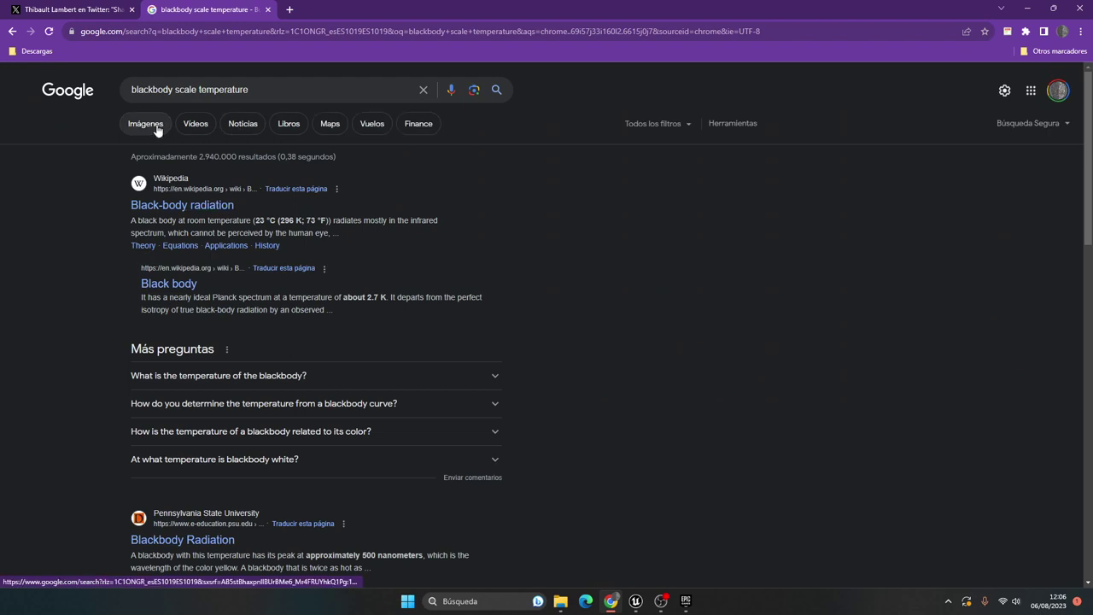
Browse the image results and open the Kelvin colour-temperature chart showing candle flame near 1,800 K
left_click(147, 127)
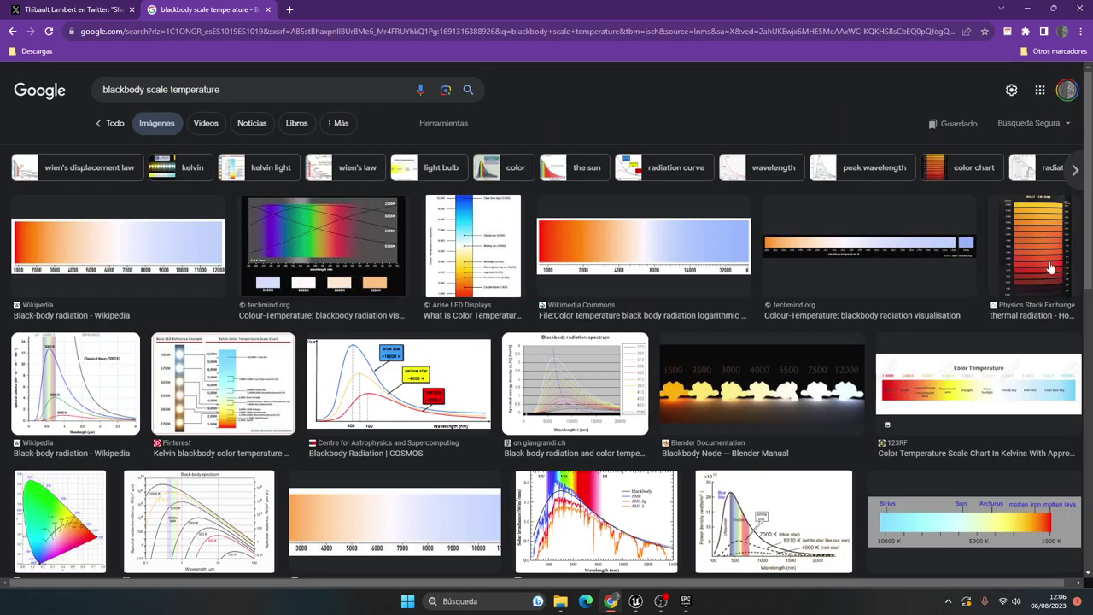
scroll(1048, 267, "down", 3)
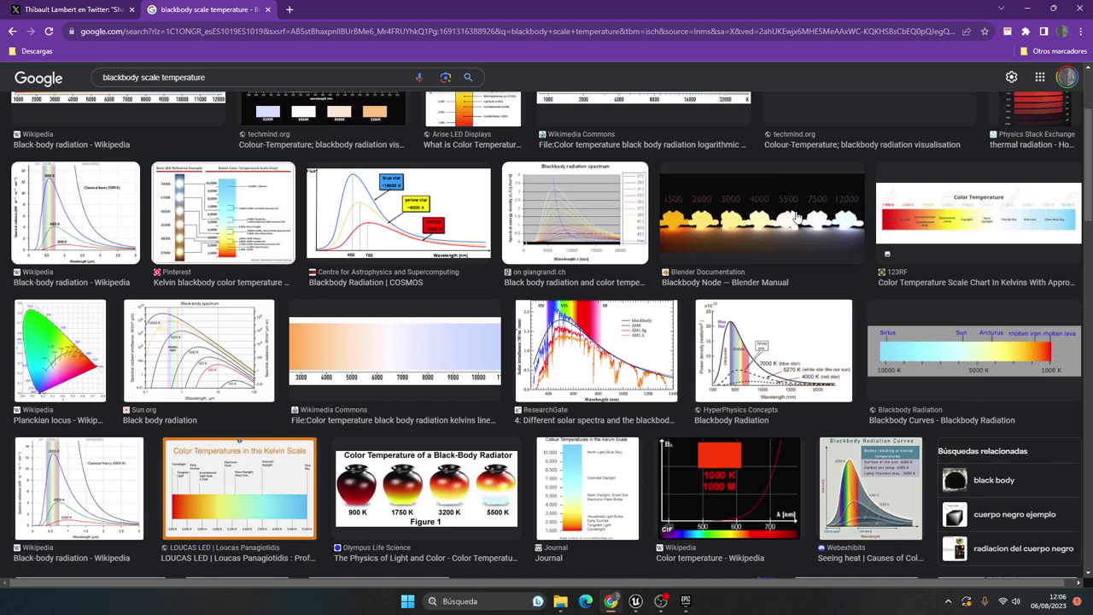
scroll(696, 281, "up", 2)
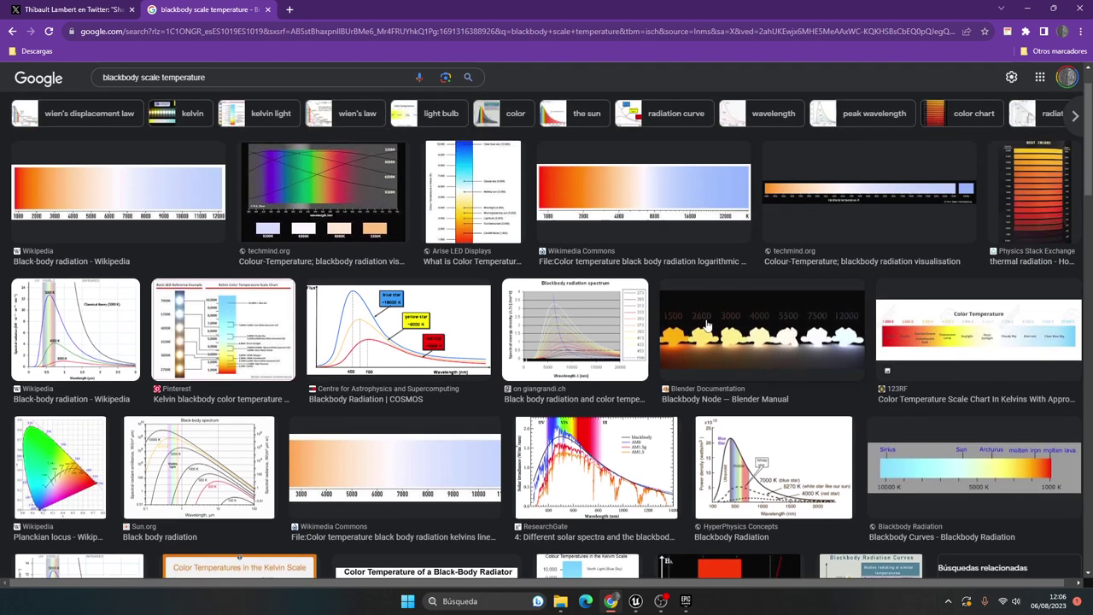
left_click(1018, 227)
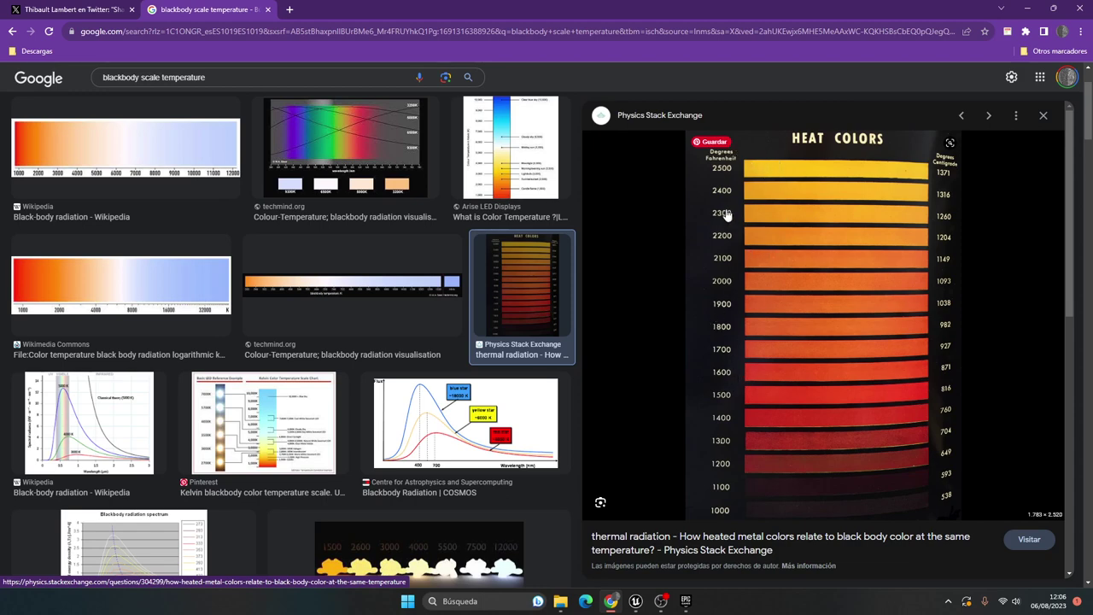
key("Up")
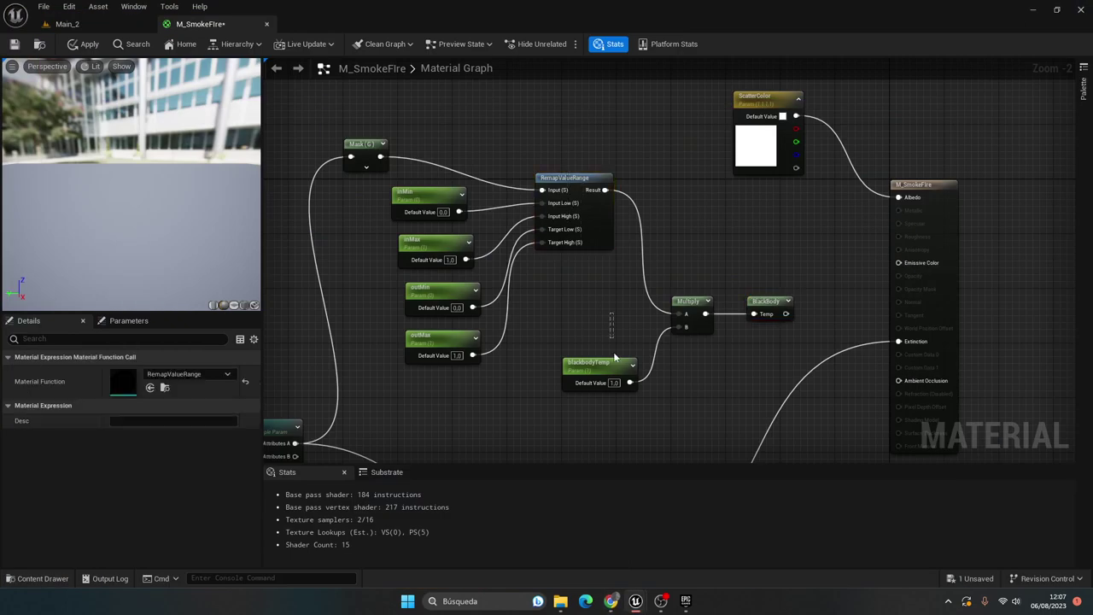
Set the blackbodyTemp default to 2800 based on the colour-temperature chart
left_click(614, 382)
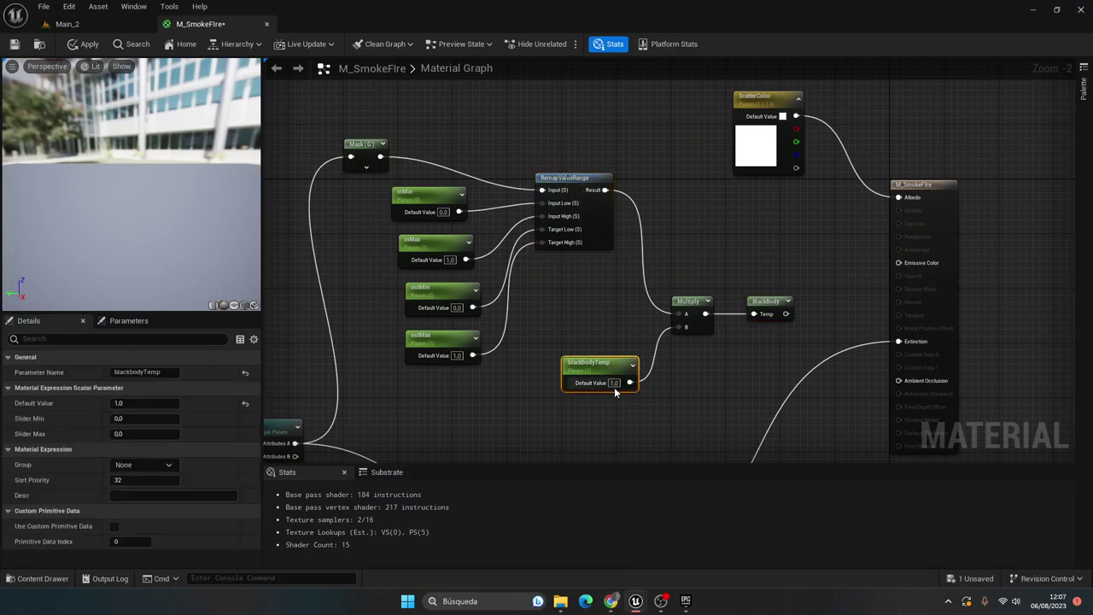
left_click(614, 383)
type("2800")
key("Return")
left_click(610, 600)
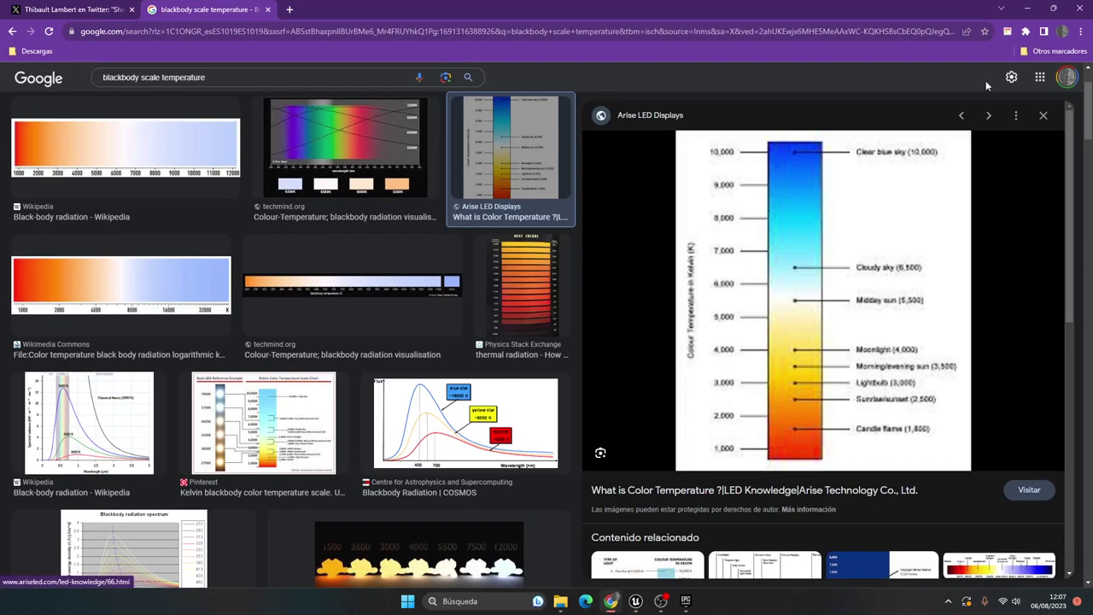
left_click(1028, 7)
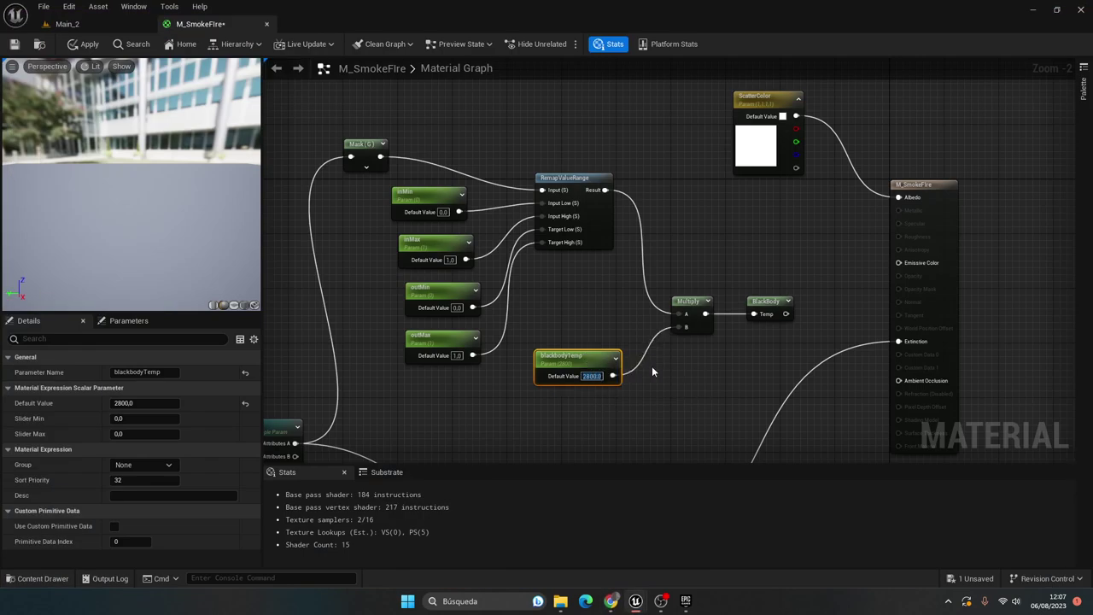
right_click_drag(673, 262, 607, 212)
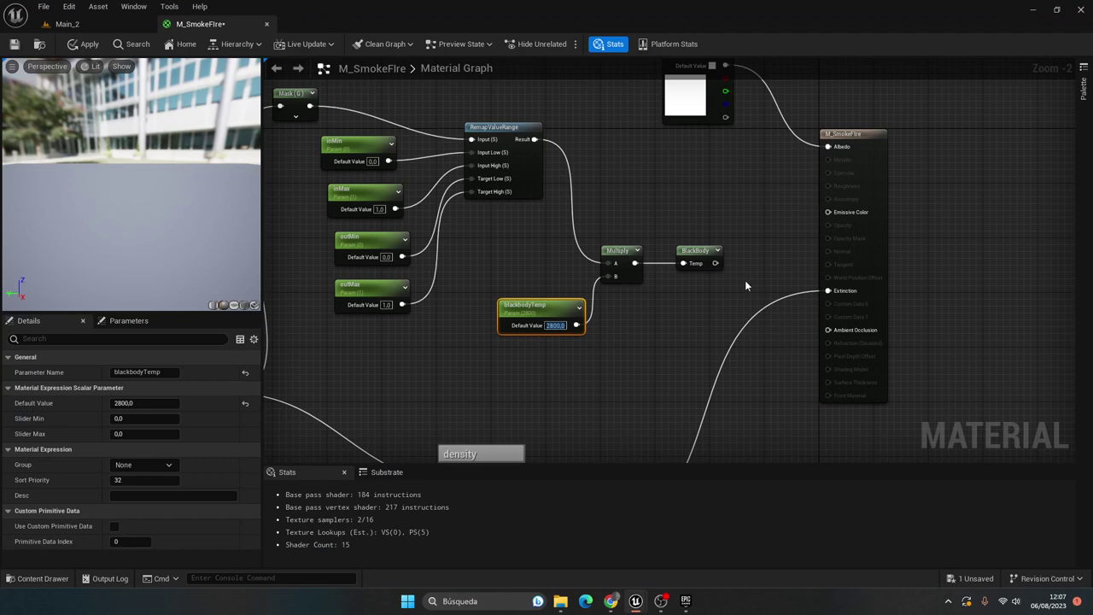
Multiply the BlackBody output by a new tempIntensity scalar parameter
left_click_drag(715, 263, 733, 300)
type("mu")
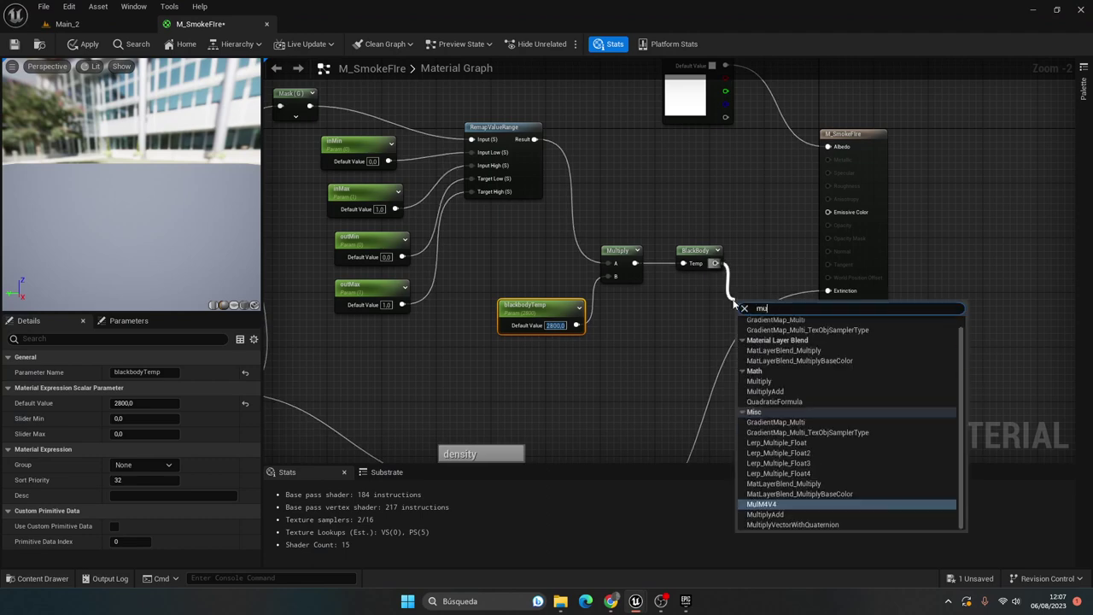
type("lt")
left_click(764, 383)
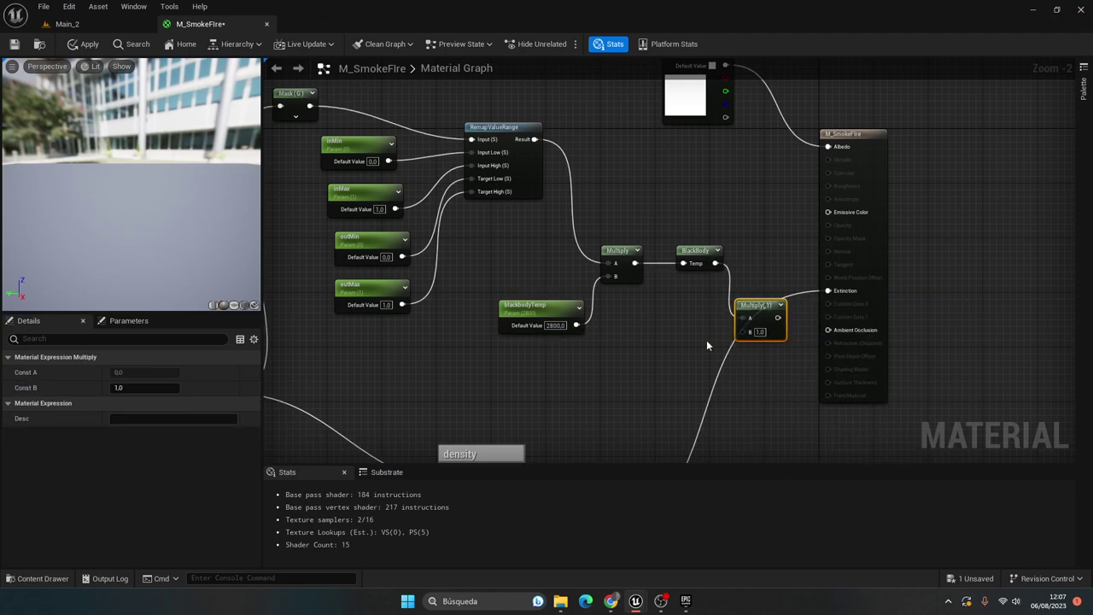
left_click(665, 363)
type("tempintens")
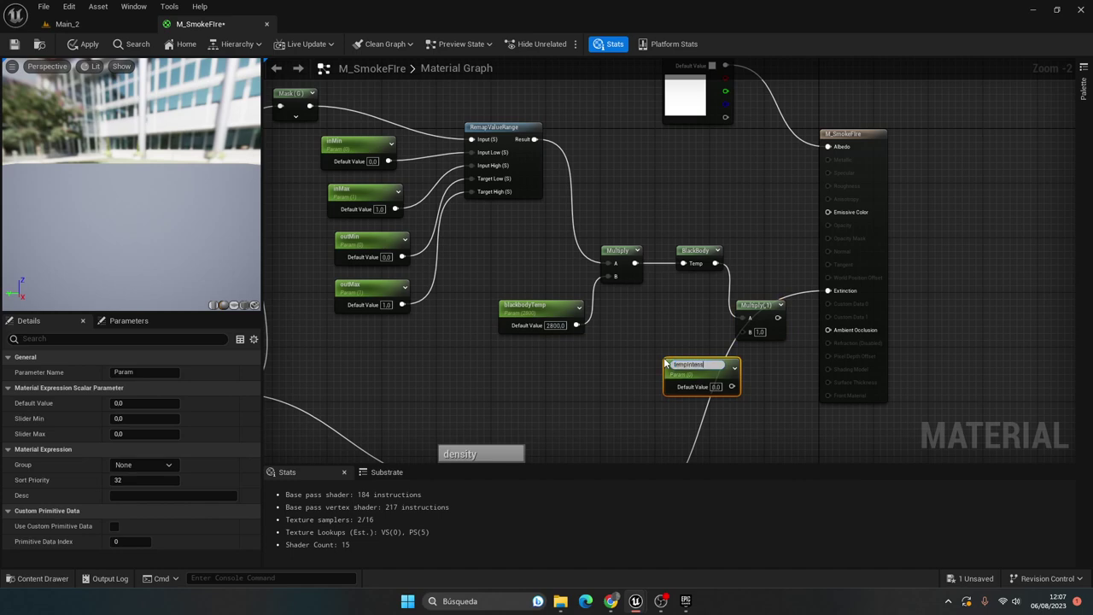
type("ity")
key("Return")
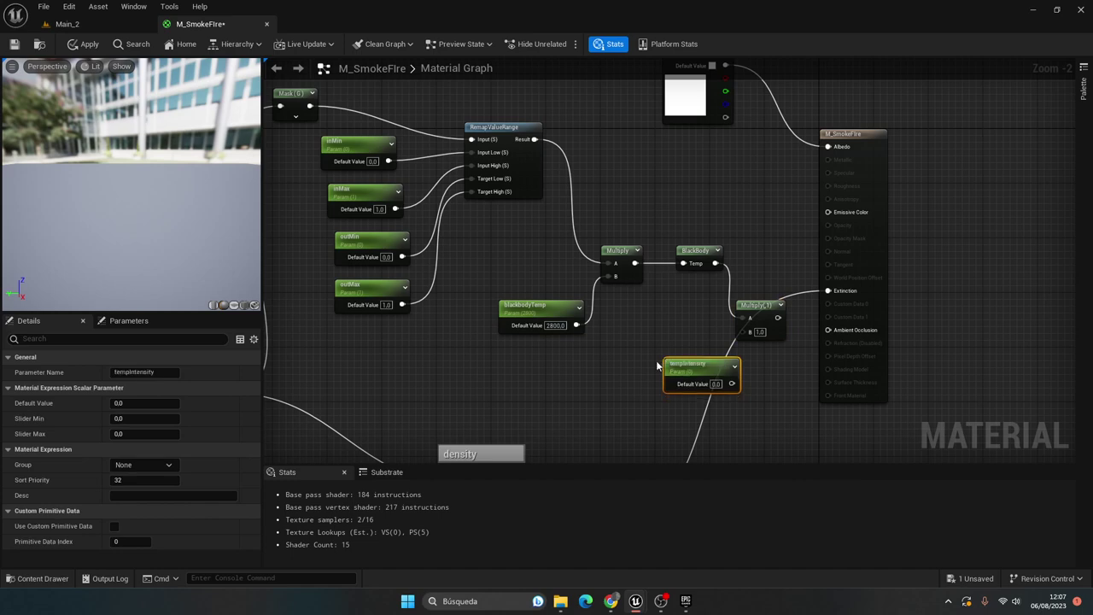
left_click_drag(667, 366, 619, 354)
left_click_drag(682, 373, 749, 331)
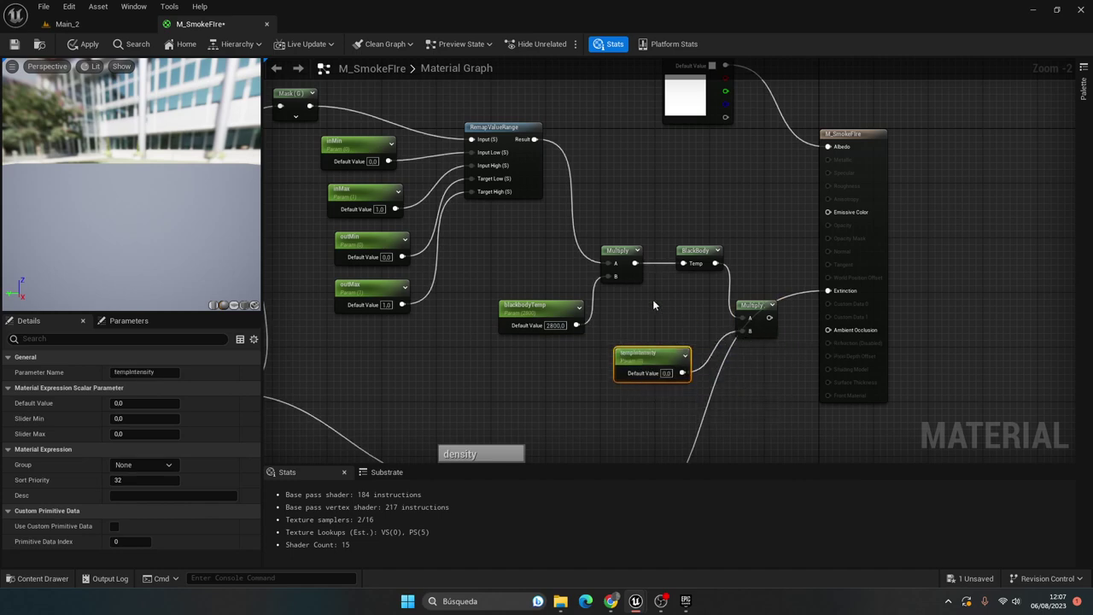
Connect that Multiply result to the material's Emissive Color and tidy the graph layout
left_click(696, 251)
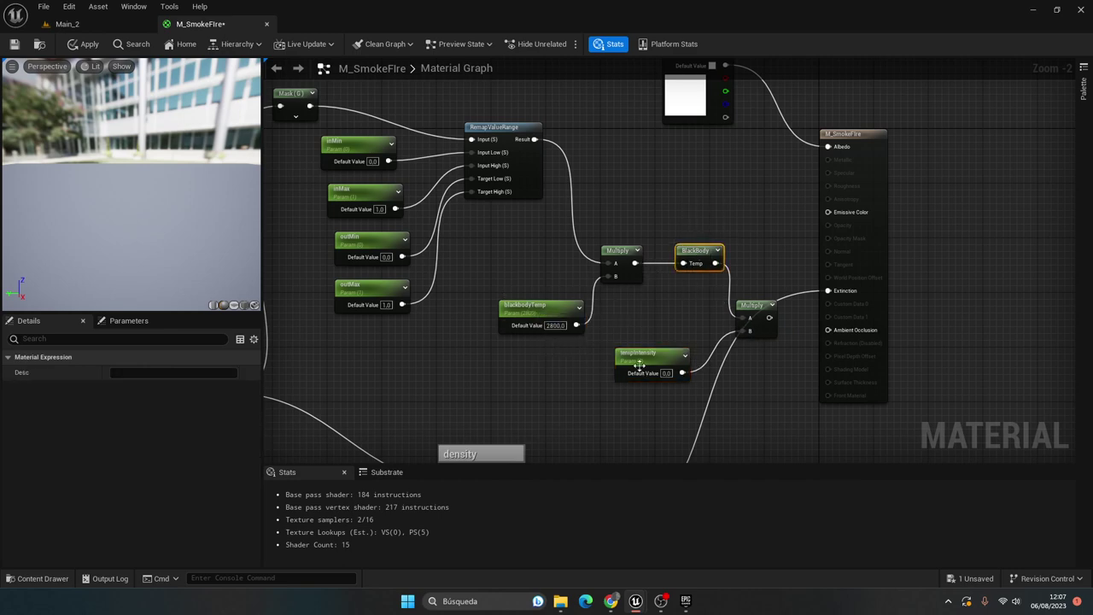
type("1")
left_click(781, 357)
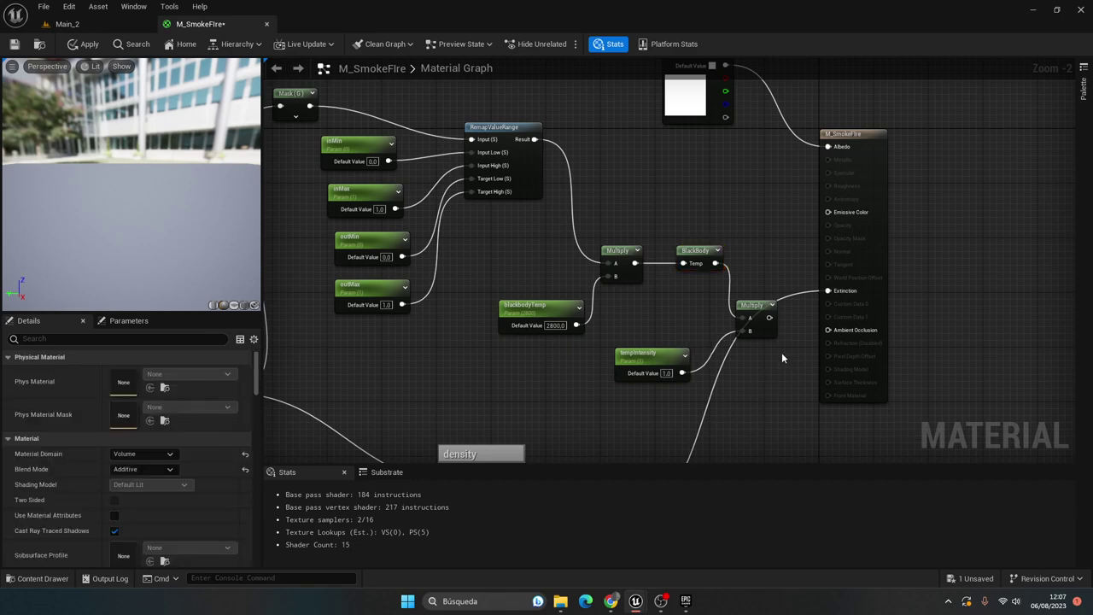
left_click_drag(768, 317, 831, 215)
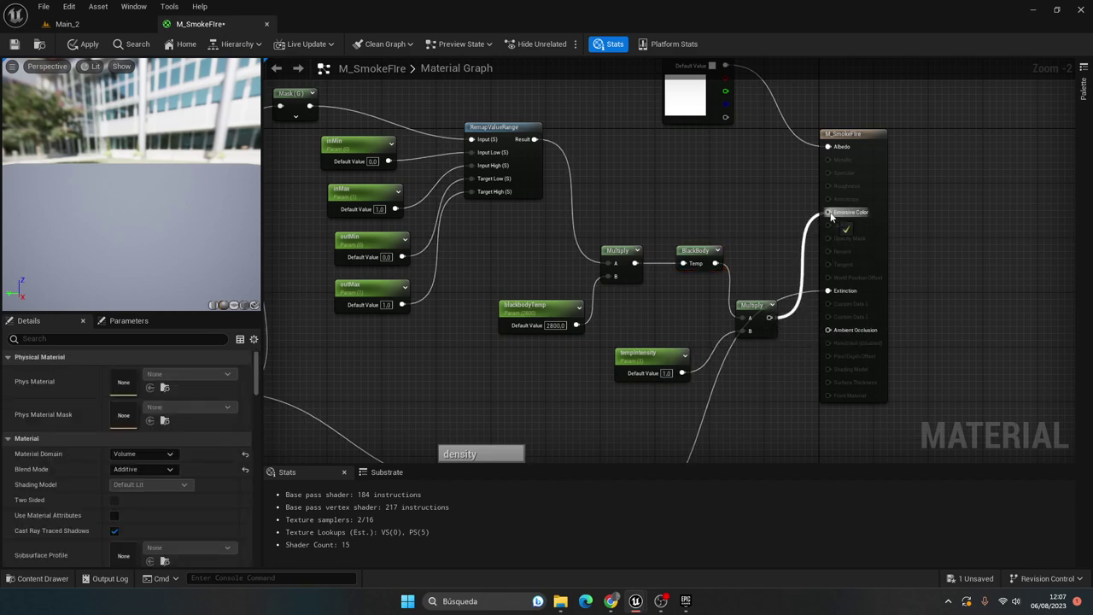
scroll(799, 268, "down", 2)
left_click_drag(830, 175, 860, 217)
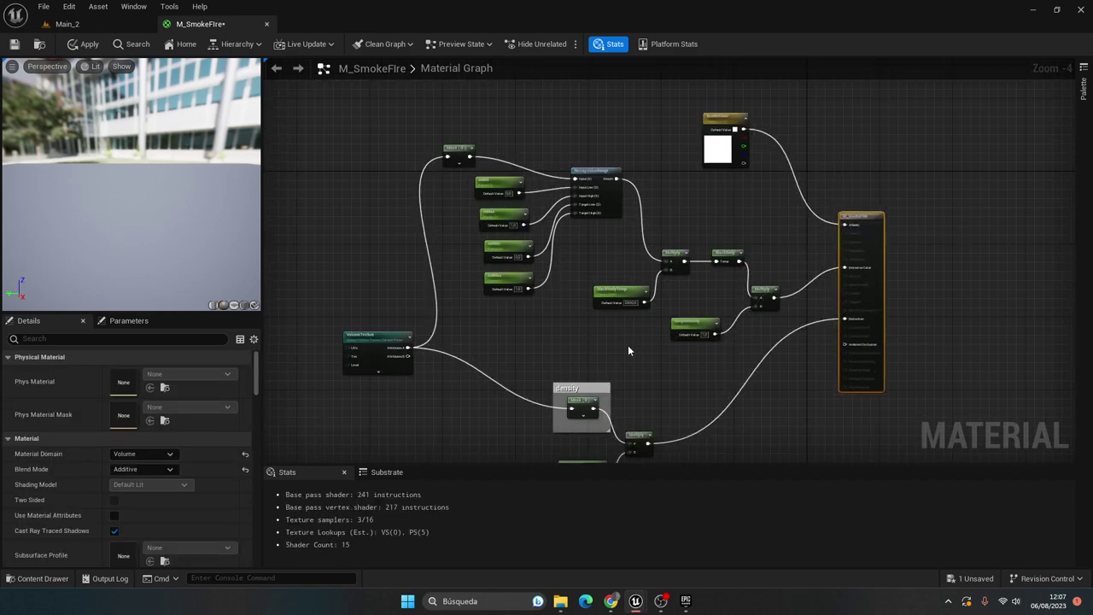
right_click_drag(628, 350, 790, 217)
right_click_drag(545, 317, 605, 393)
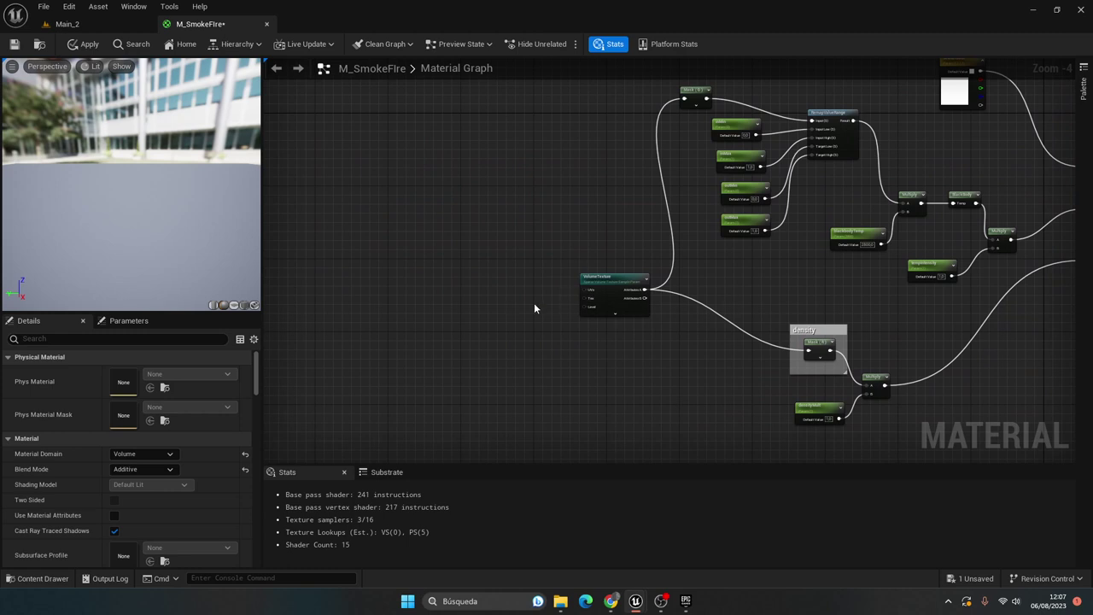
Add a LocalPosition node feeding a new Subtract node
right_click(444, 288)
type("loc")
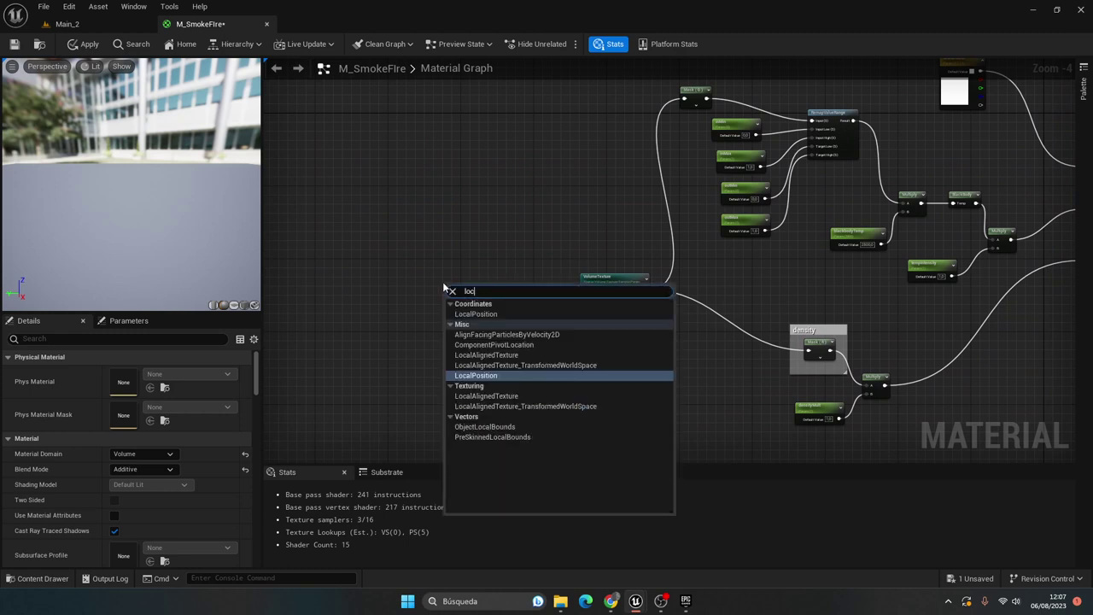
type("alpos")
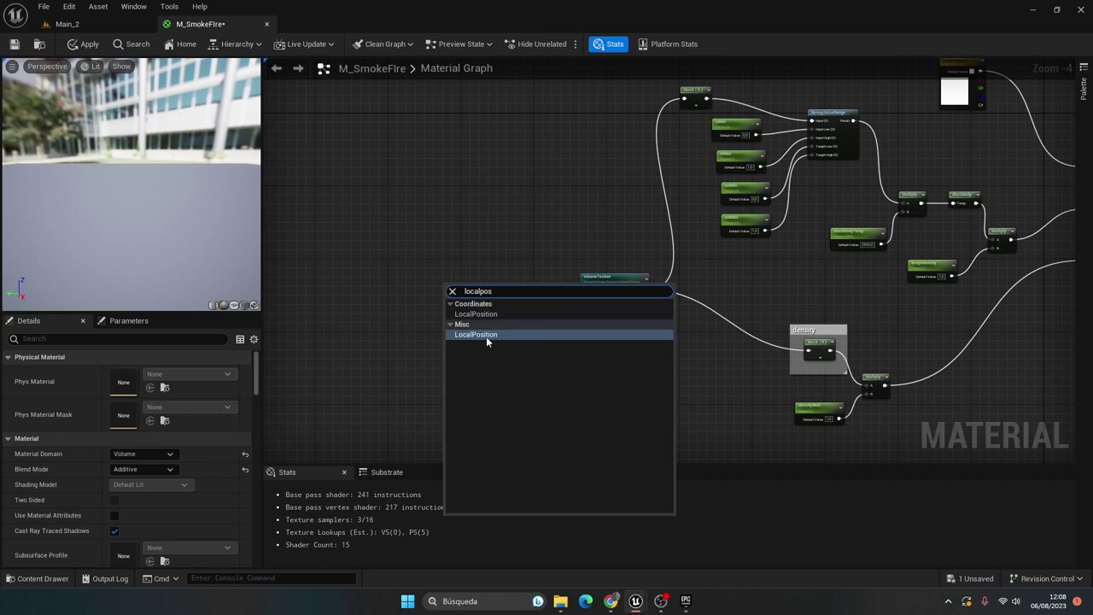
left_click(486, 334)
scroll(472, 286, "up", 2)
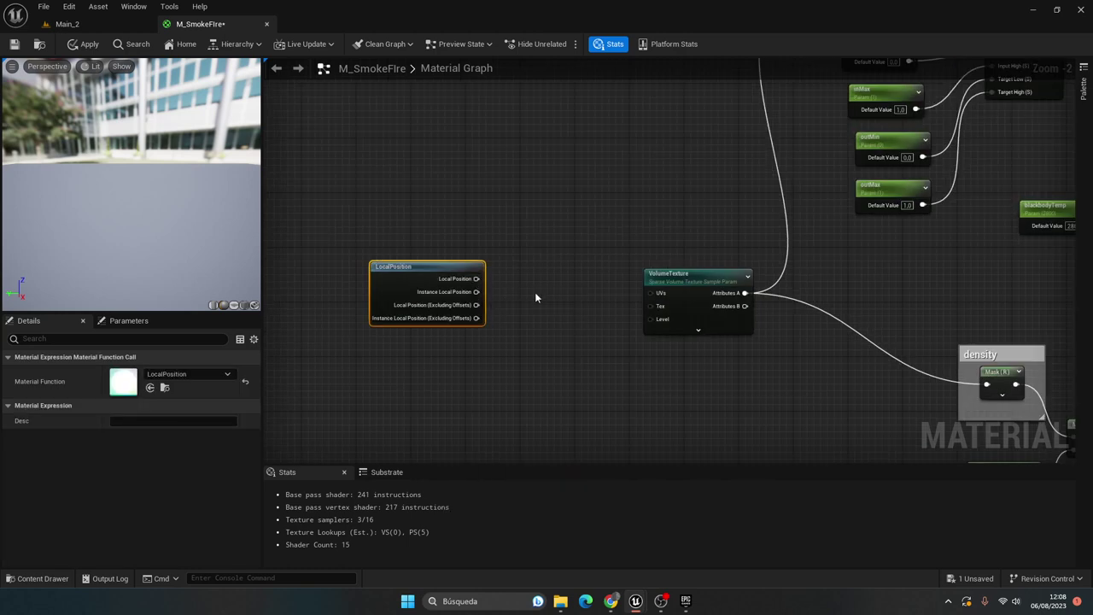
left_click_drag(476, 279, 535, 330)
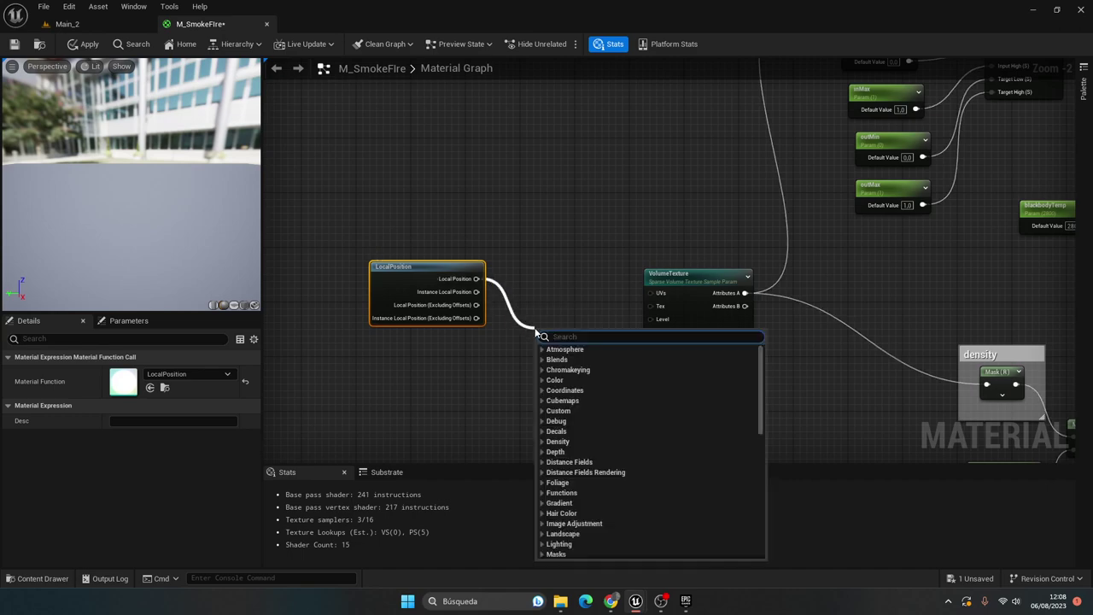
type("sub")
left_click(560, 396)
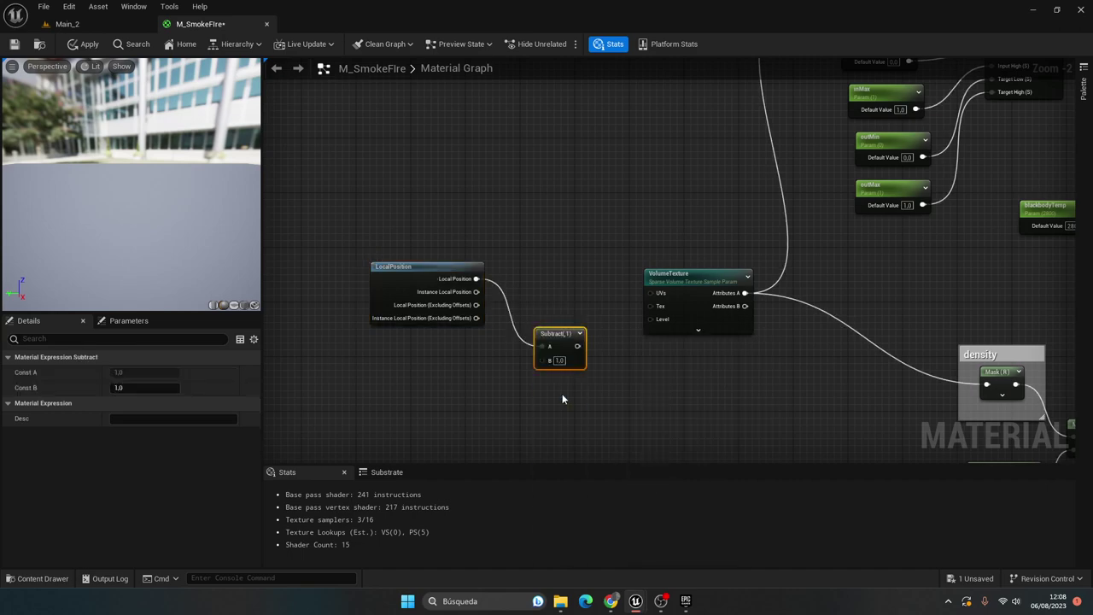
Add an Object Local Bounds node and wire its Min into Subtract B
right_click(430, 402)
type("obj")
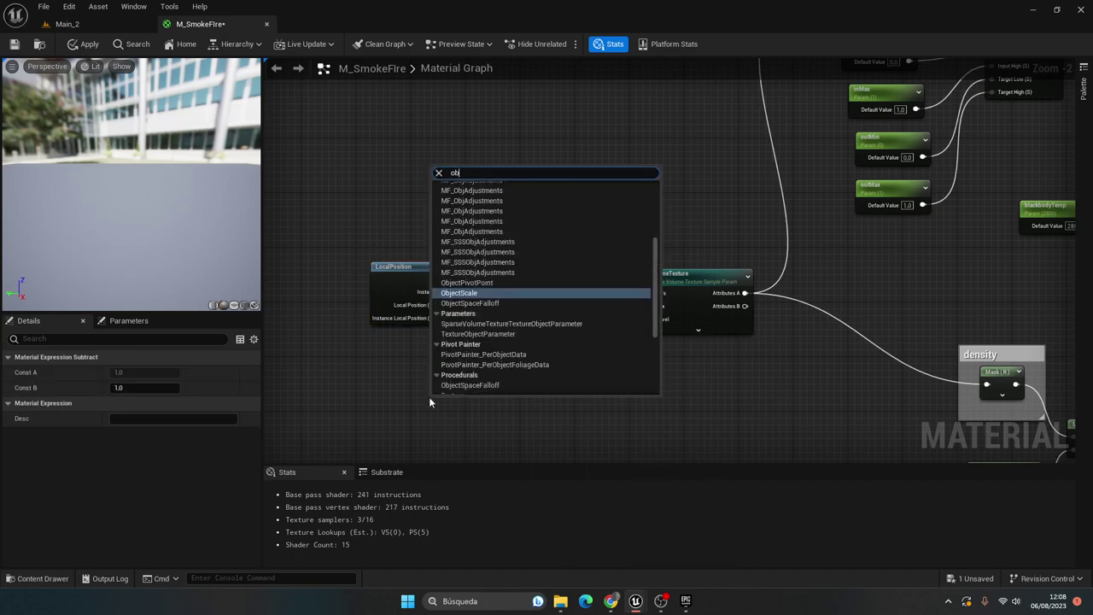
type("ec")
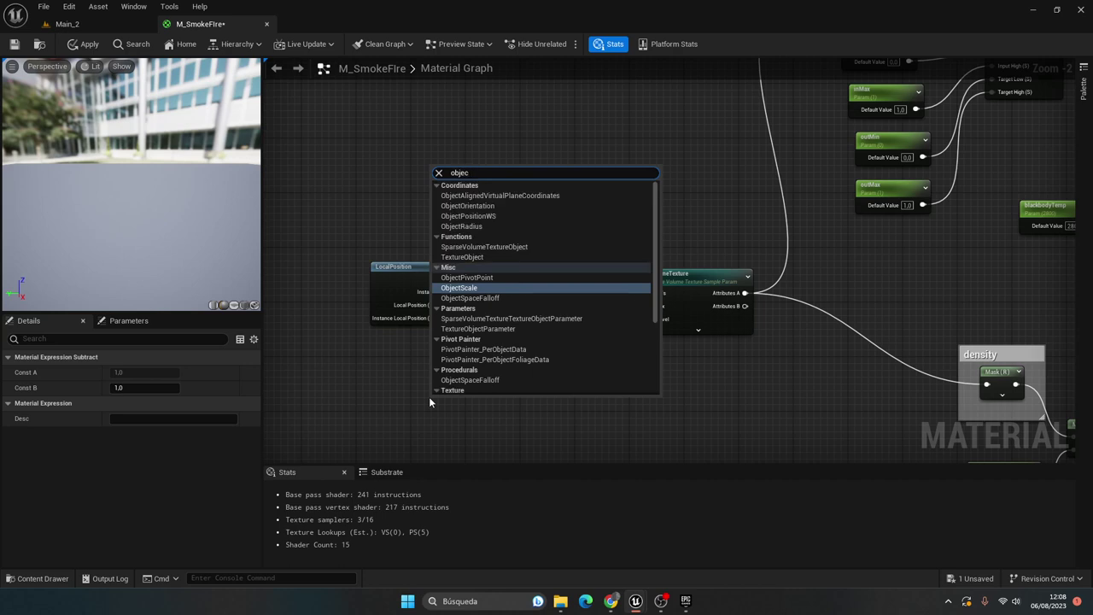
type("t")
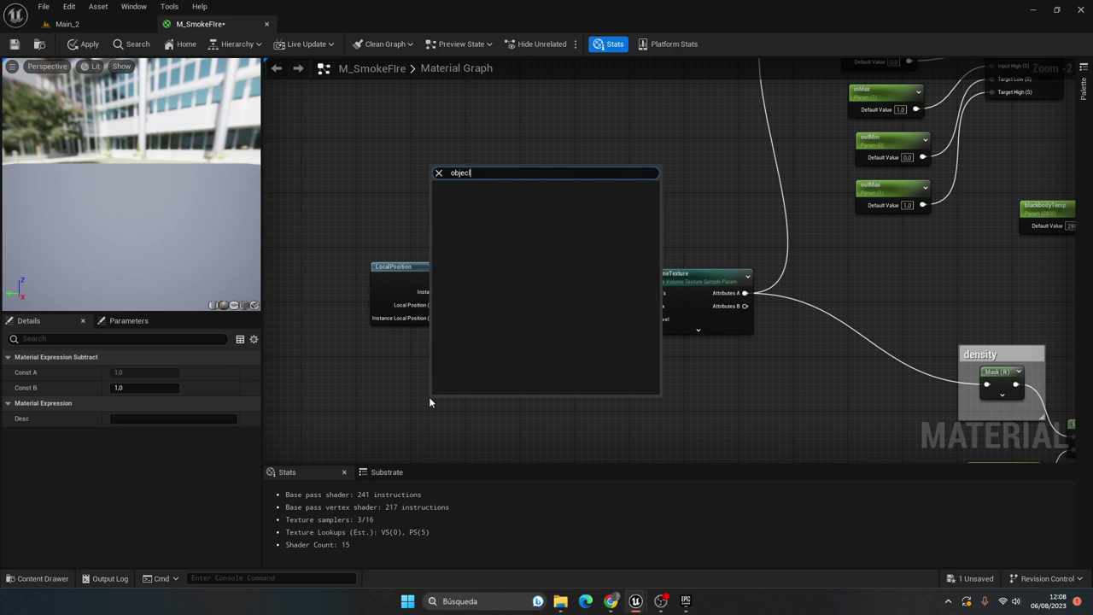
type("lo")
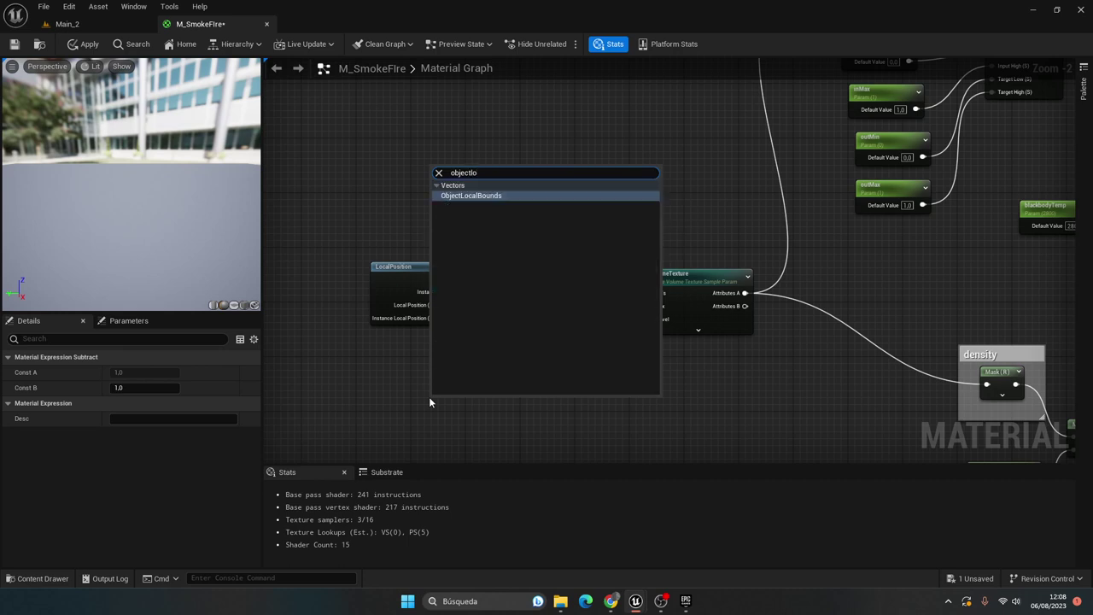
key("Return")
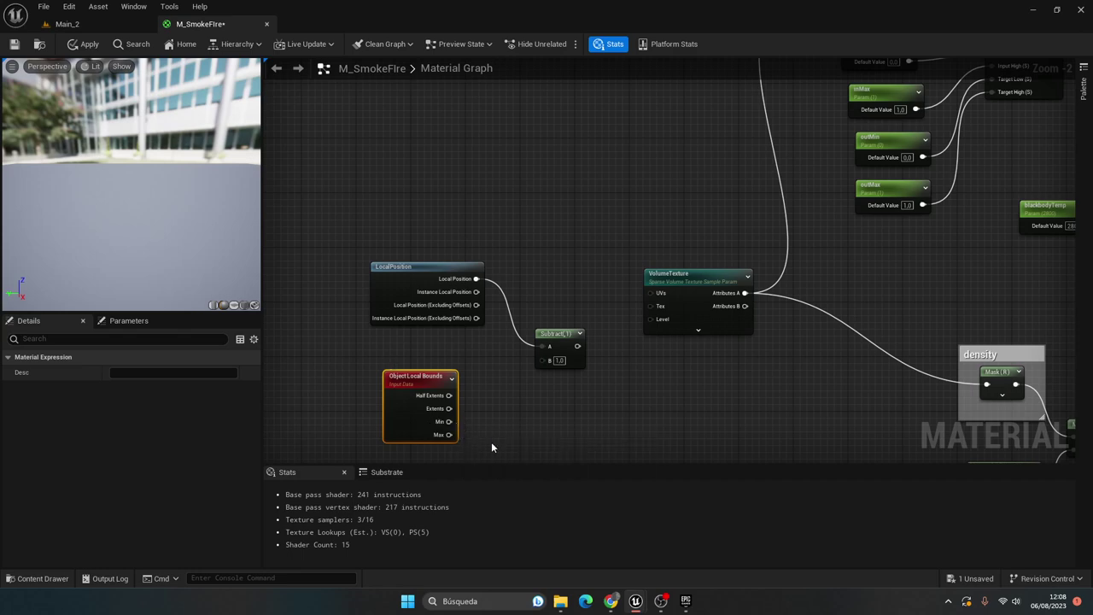
left_click_drag(449, 421, 543, 359)
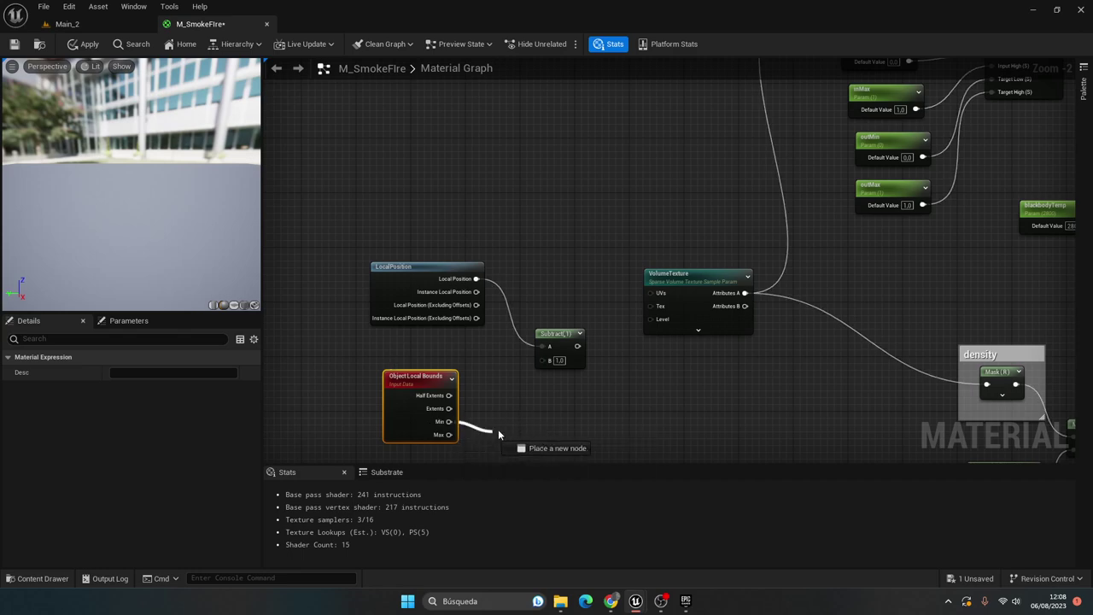
left_click(610, 601)
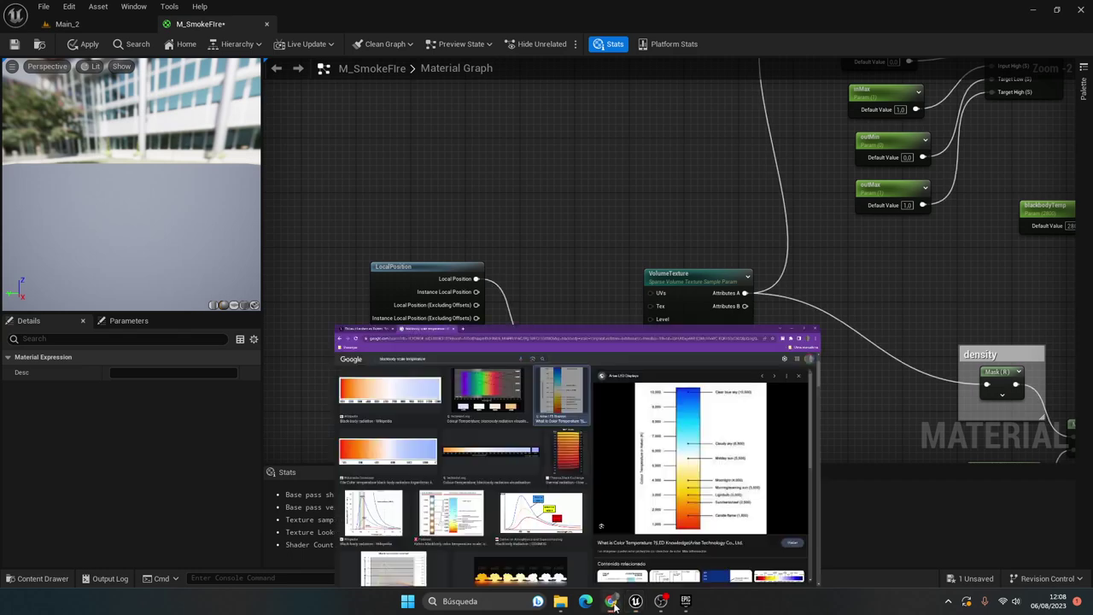
left_click(74, 9)
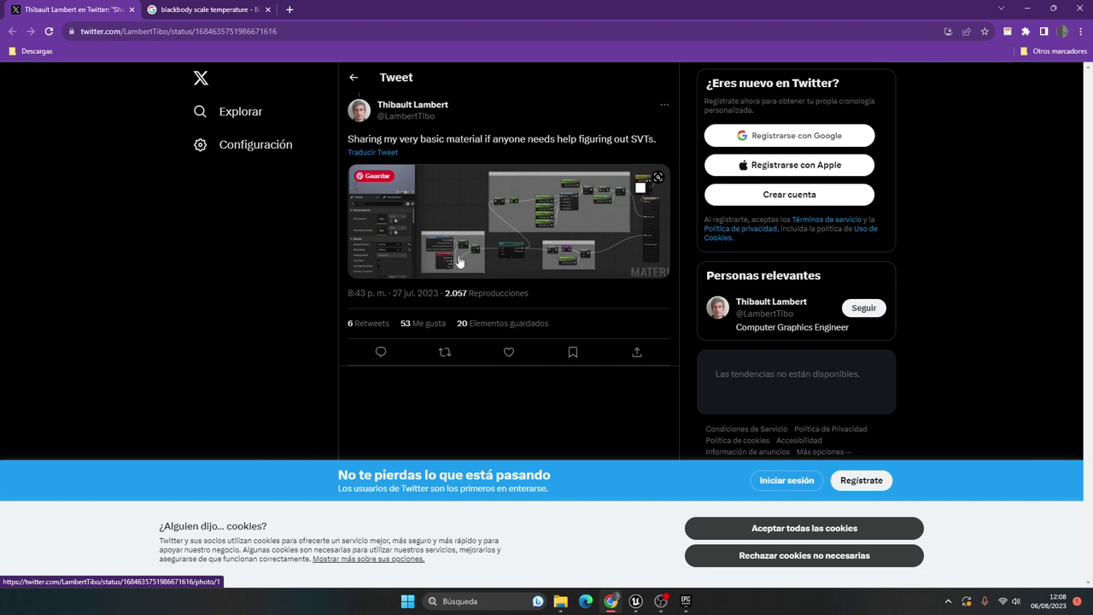
left_click(1027, 9)
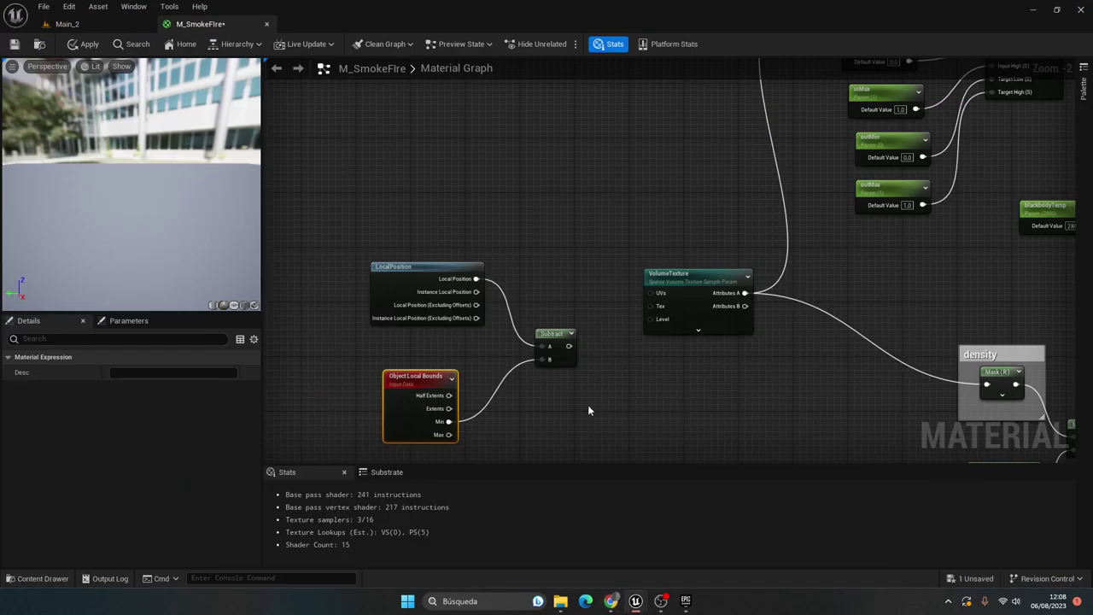
Divide the Subtract result by bounds Extents, feed it to VolumeTexture UVs, and apply the material
left_click_drag(569, 346, 610, 383)
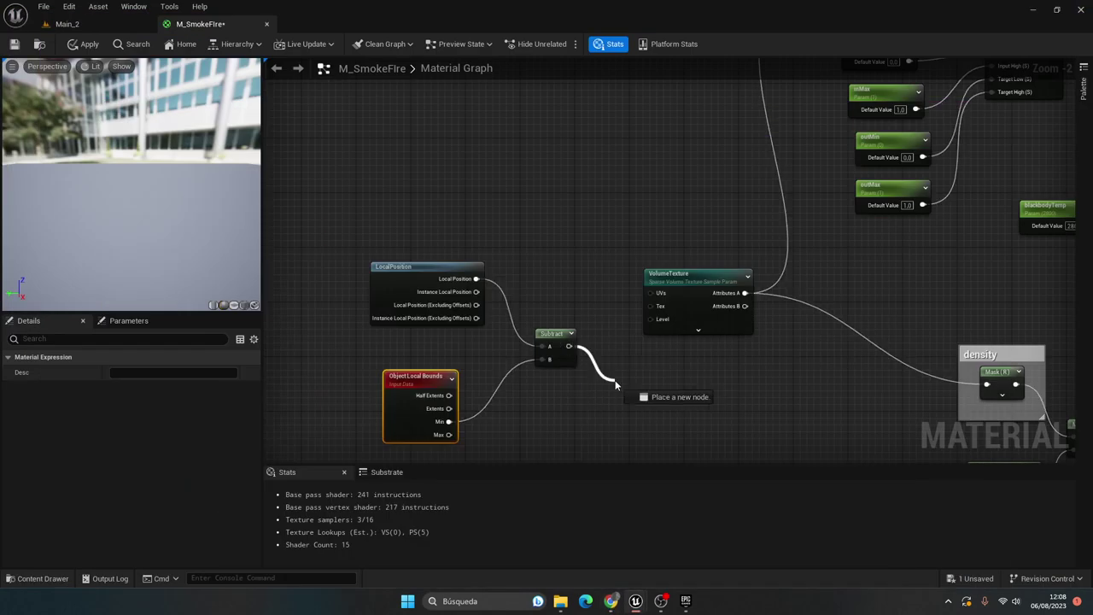
type("divi")
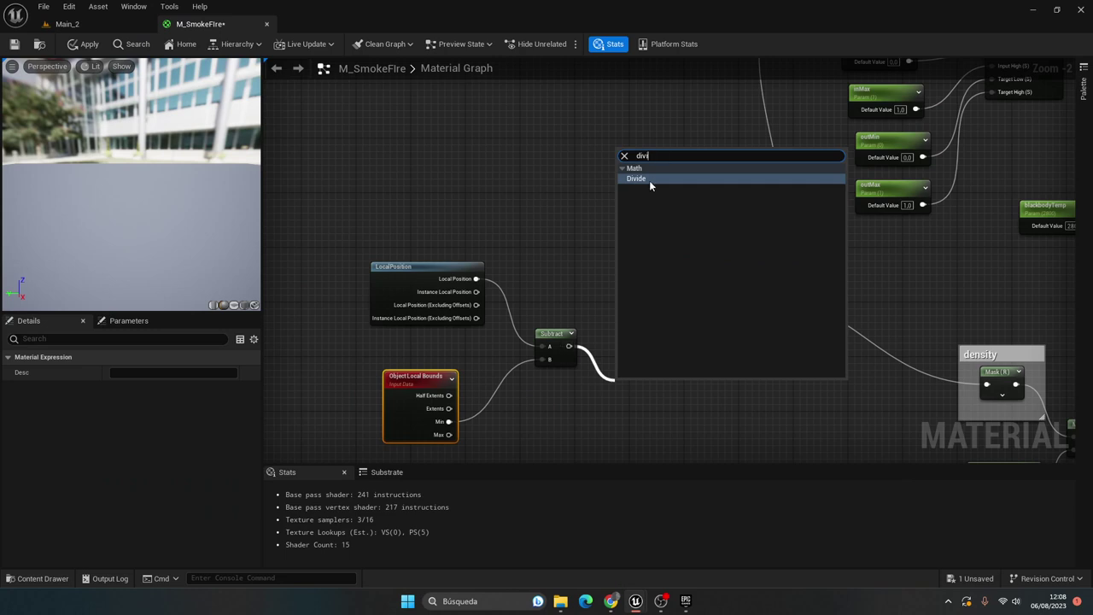
left_click(648, 179)
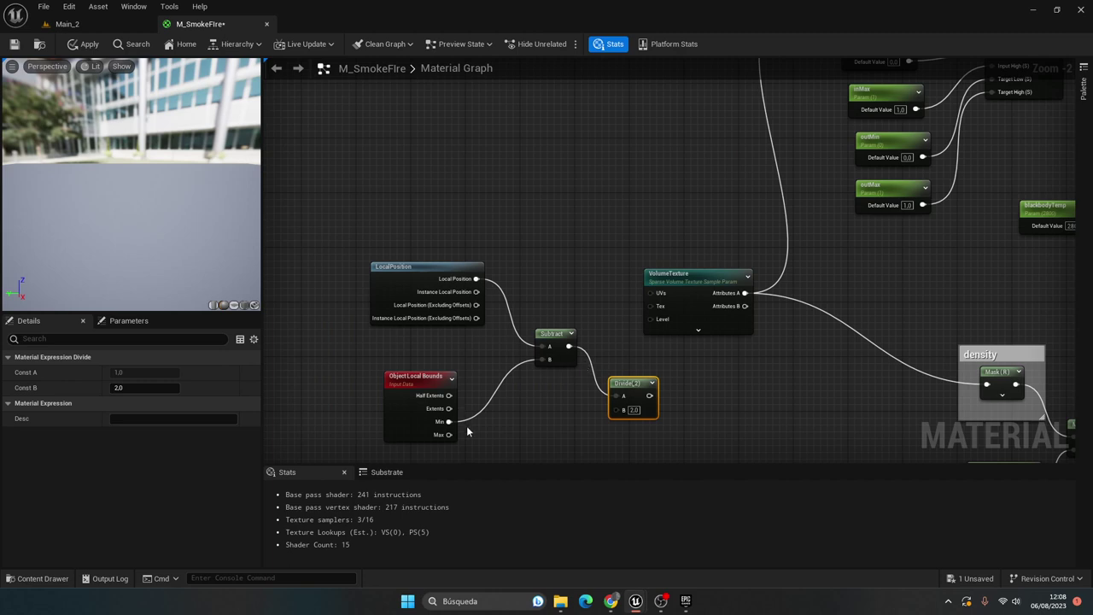
left_click_drag(448, 409, 615, 409)
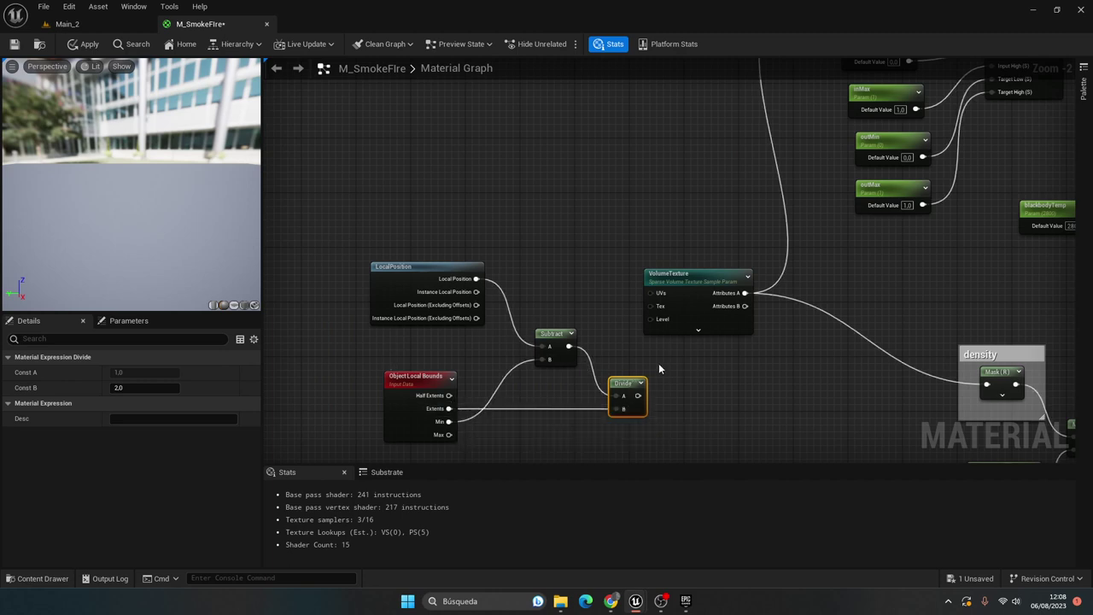
left_click_drag(638, 396, 658, 296)
scroll(638, 367, "down", 3)
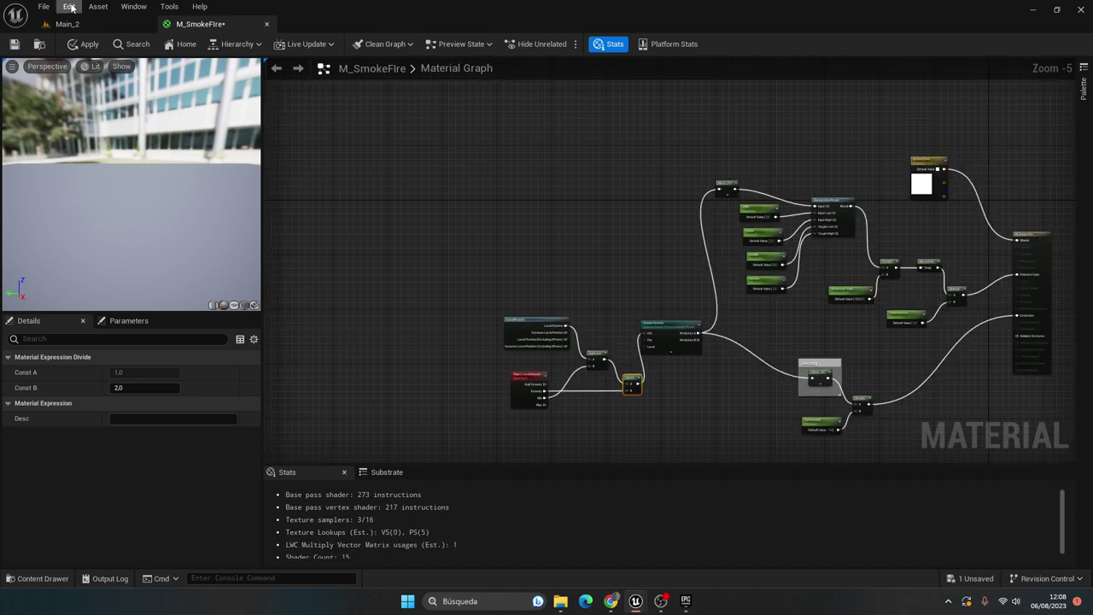
left_click(83, 44)
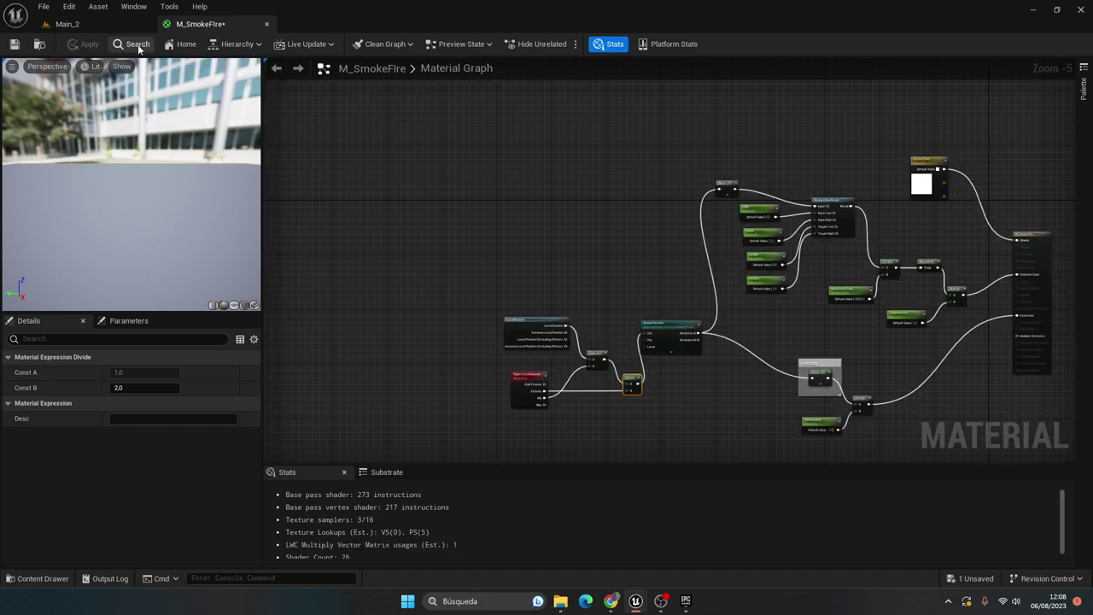
Save all unsaved assets from the Main_2 level editor
left_click(68, 24)
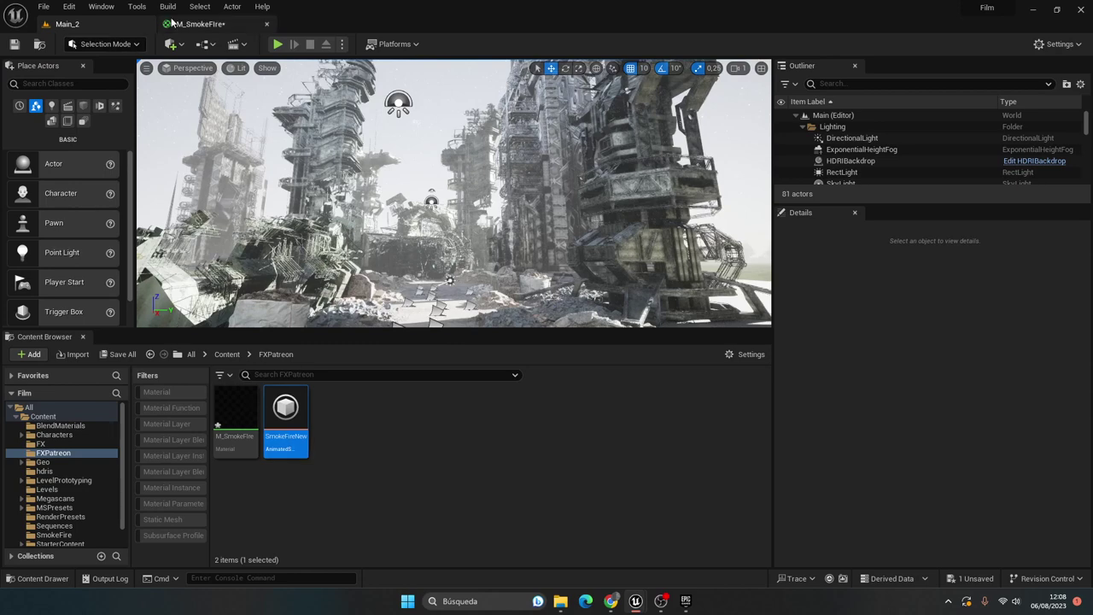
left_click(43, 6)
left_click(92, 154)
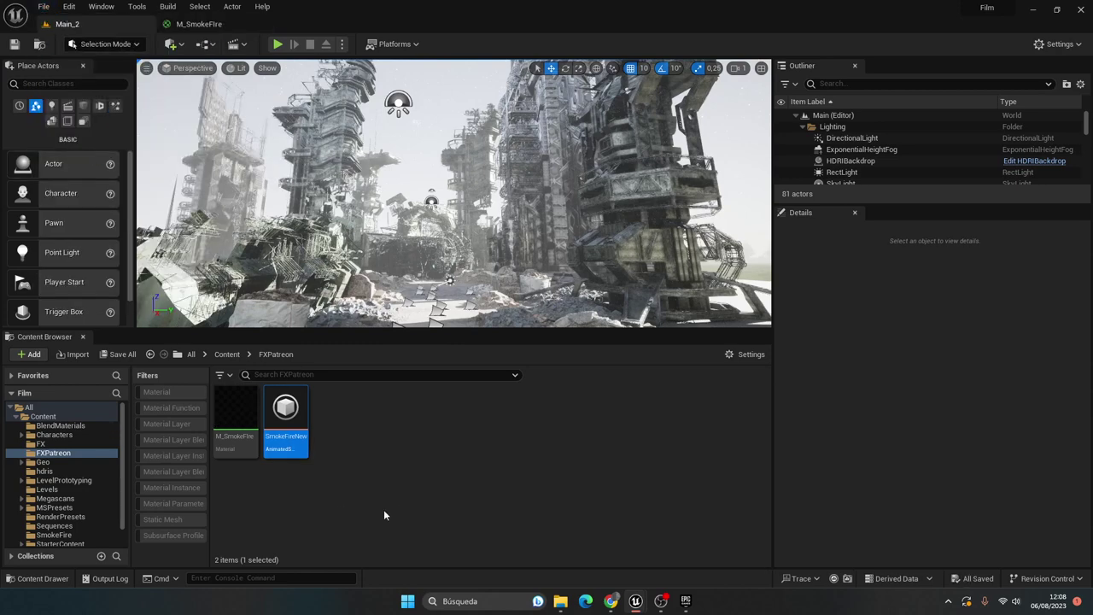
Create the M_SmokeFireMI material instance of M_SmokeFire, then return to Main_2
right_click(235, 408)
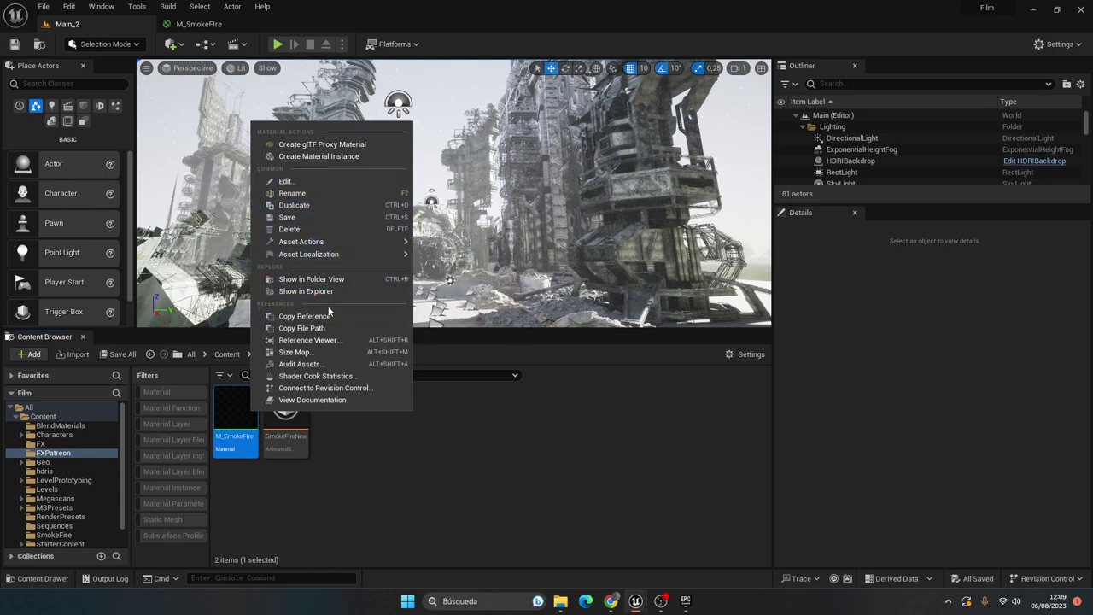
left_click(319, 157)
type("M")
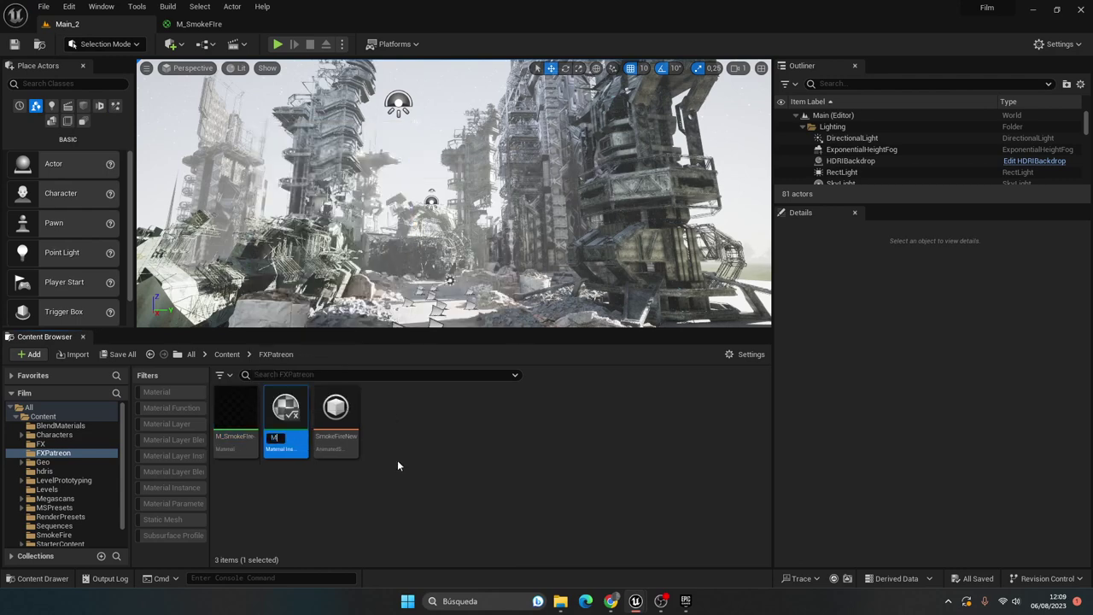
type("_SmokeFire")
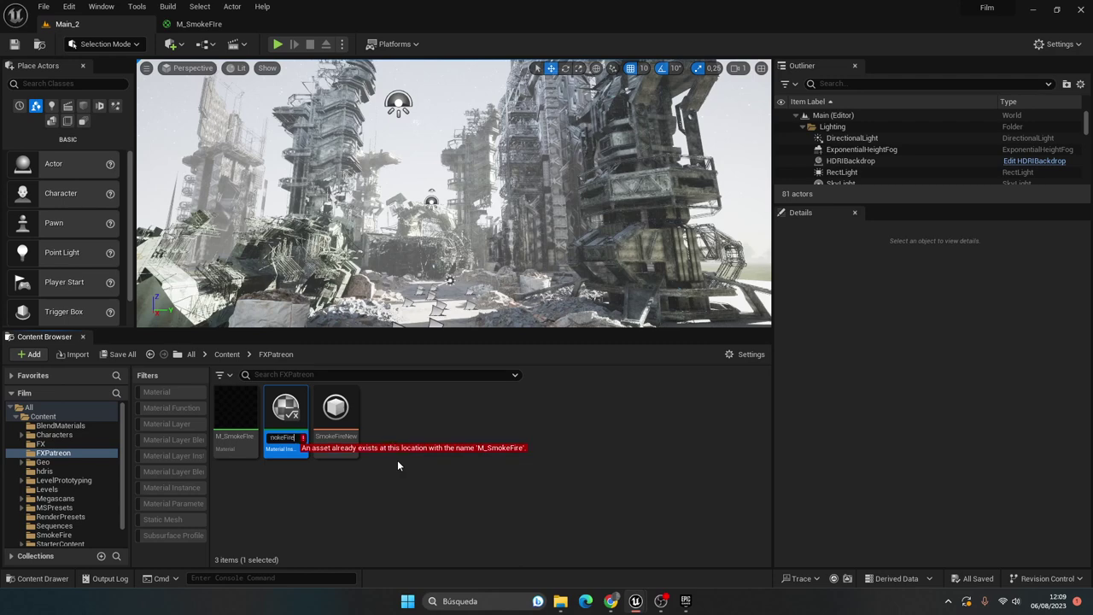
type("MI")
key("Return")
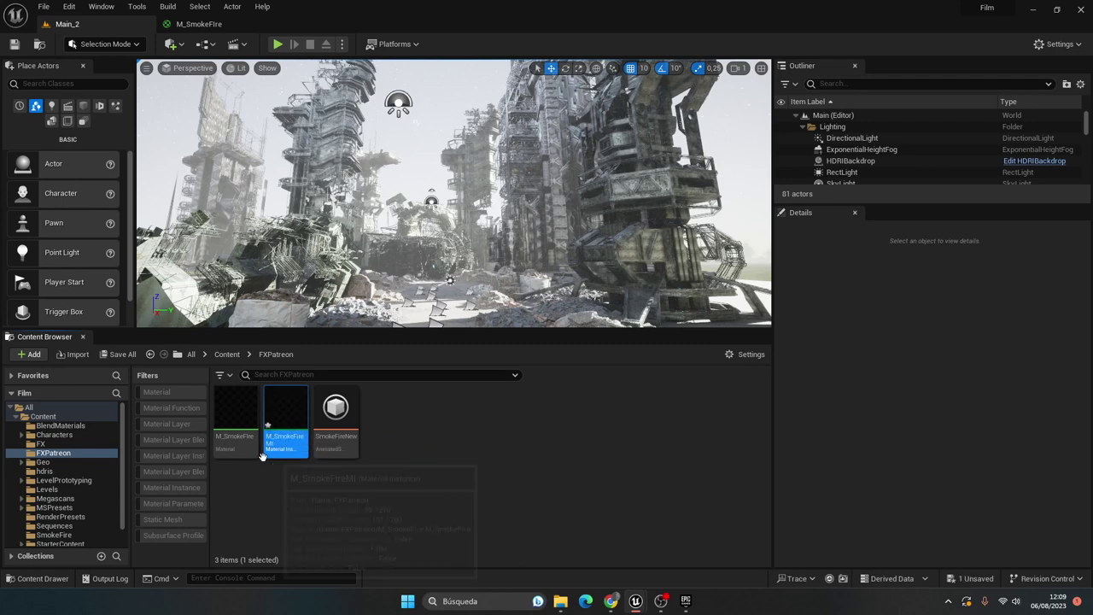
double_click(290, 409)
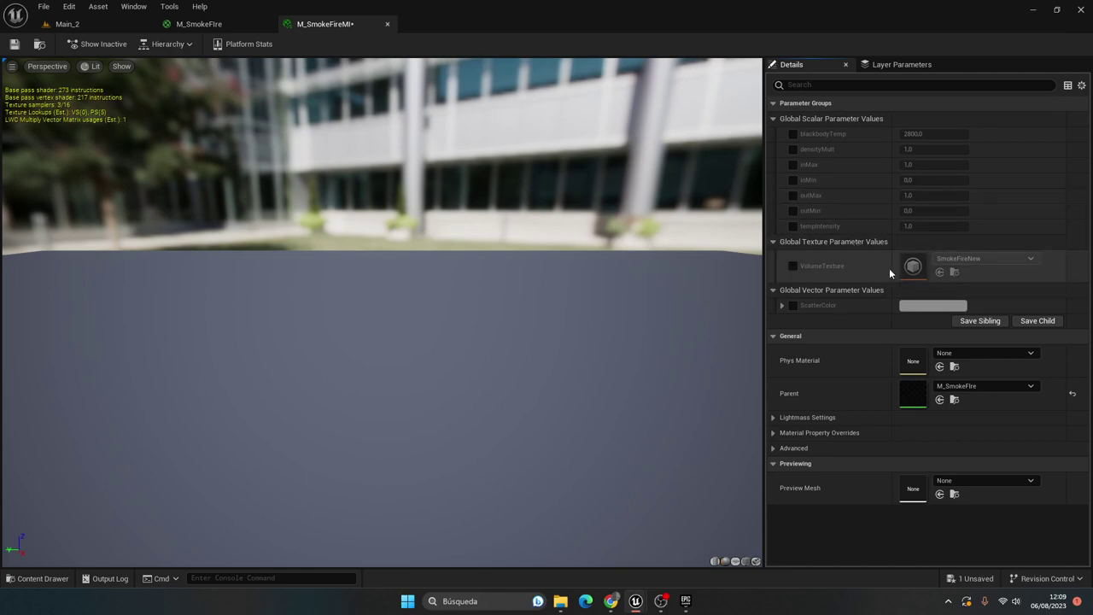
left_click(198, 24)
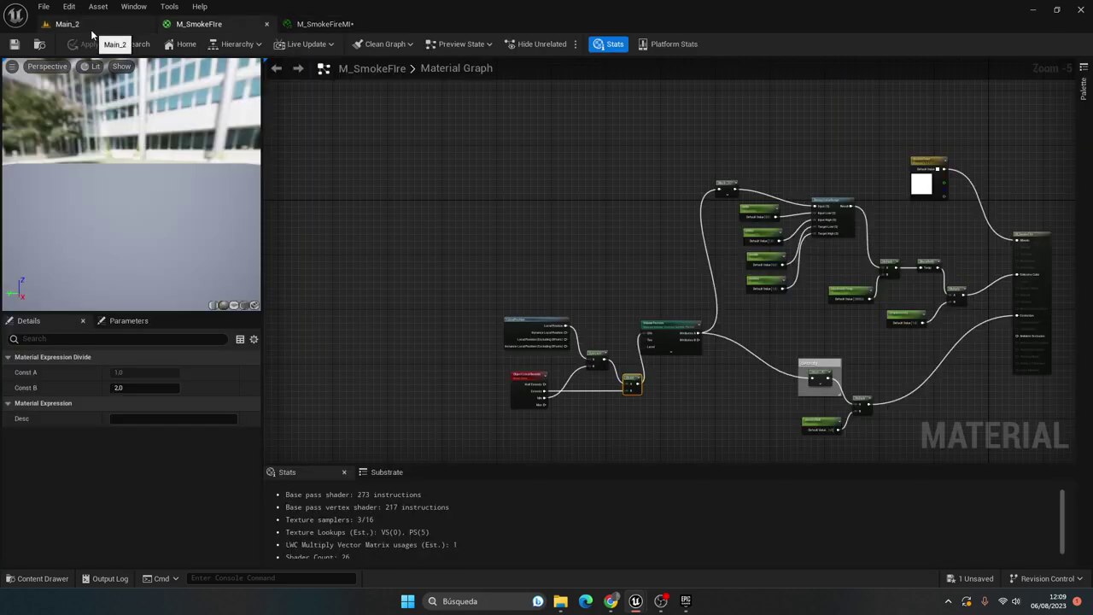
left_click(91, 27)
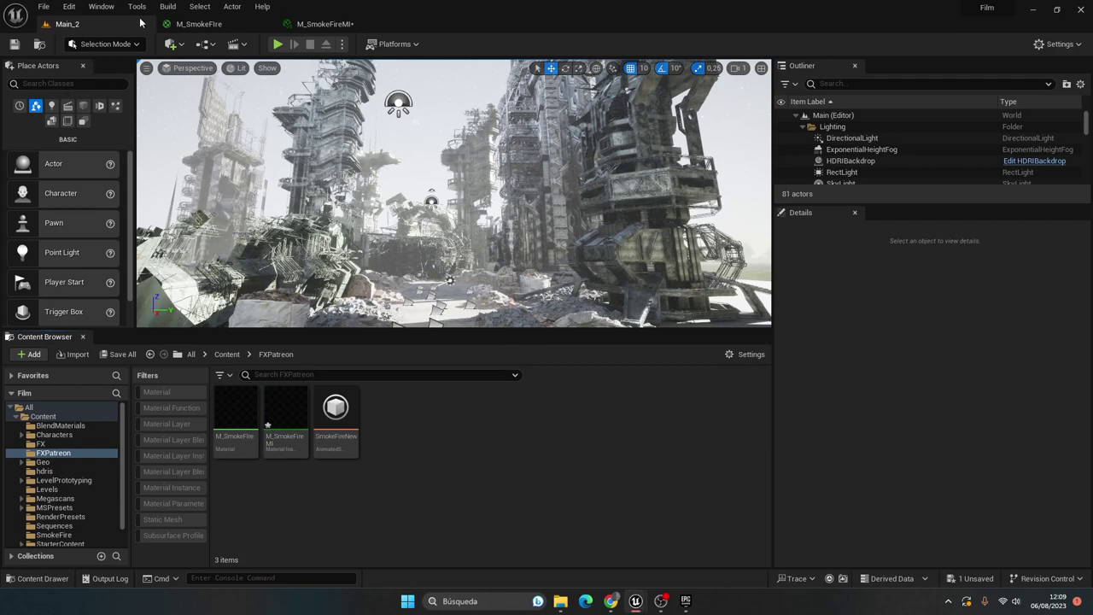
Place a Heterogeneous Volume from the Place Actors panel into the city scene
left_click(186, 47)
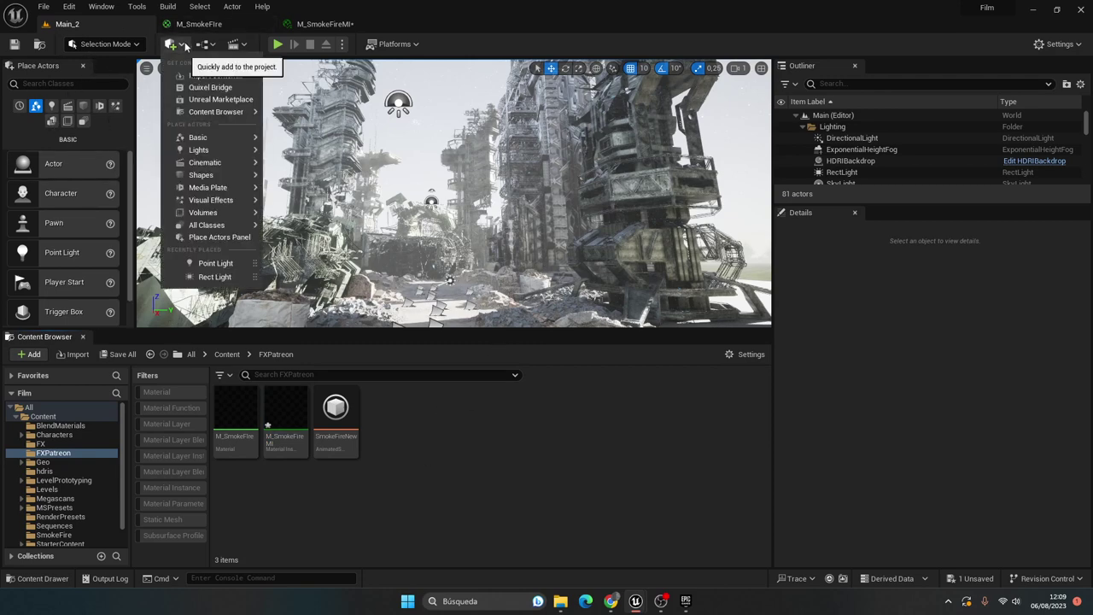
left_click(94, 9)
left_click(145, 217)
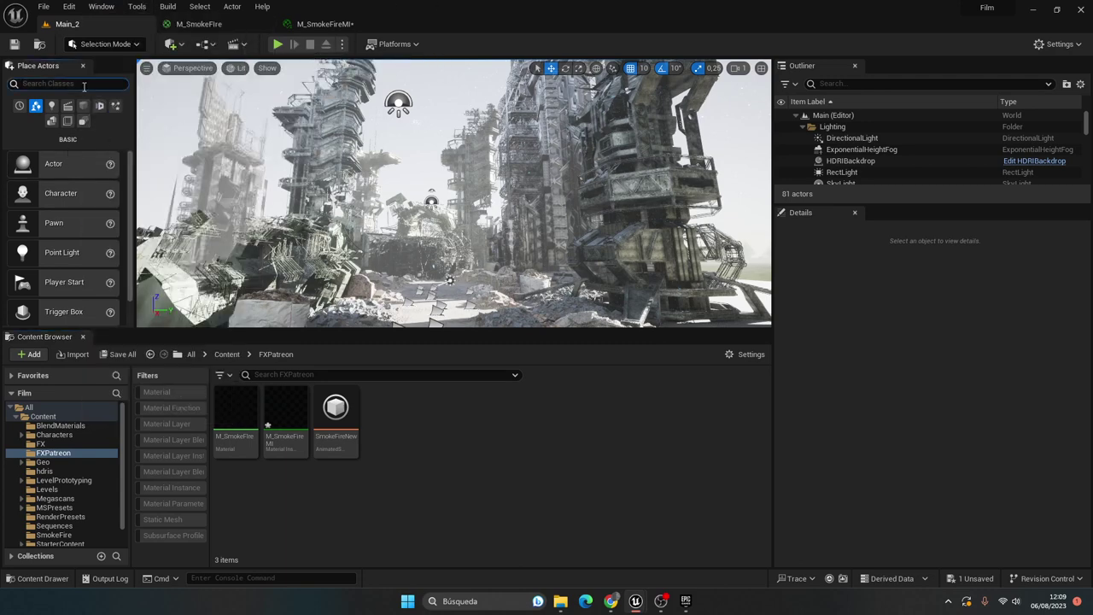
left_click(67, 82)
type("heter")
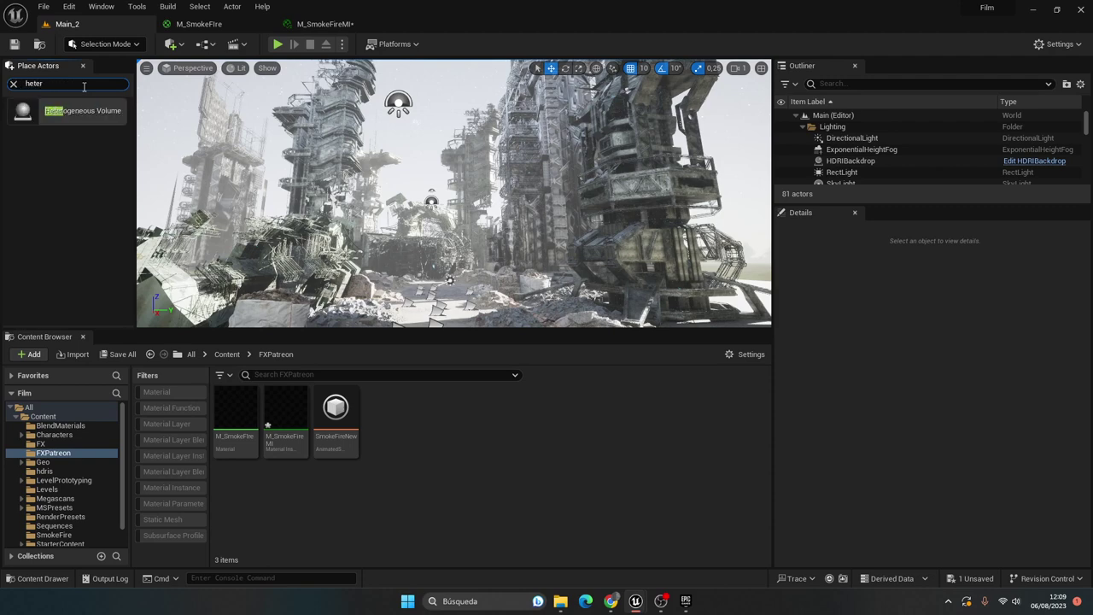
left_click(101, 112)
left_click_drag(101, 112, 376, 175)
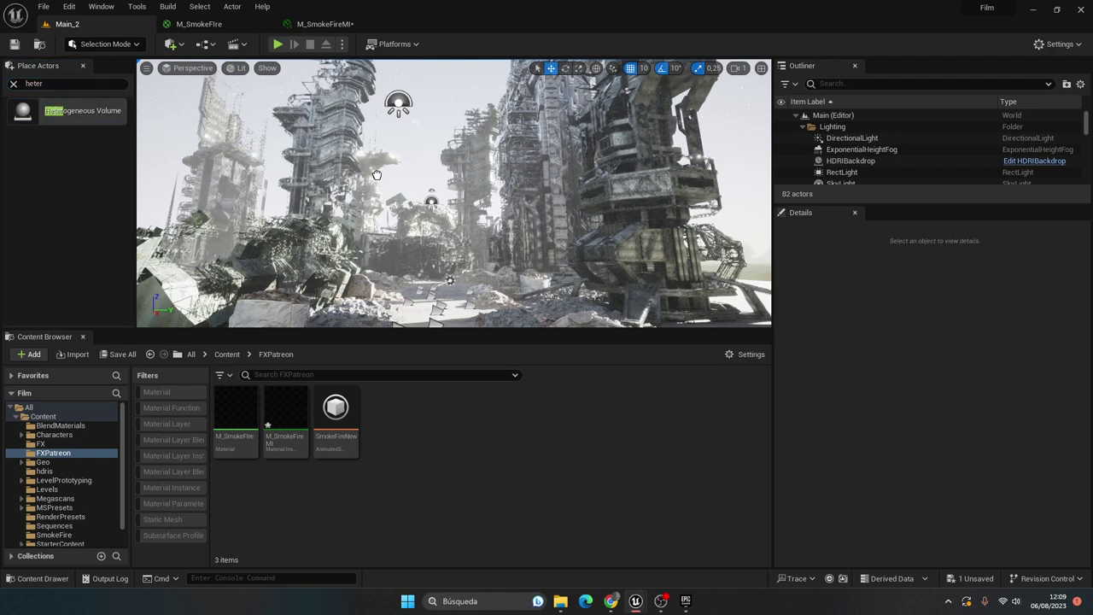
Frame the volume and raise it to -2140, 200, 140 just above the ground
left_click(476, 307)
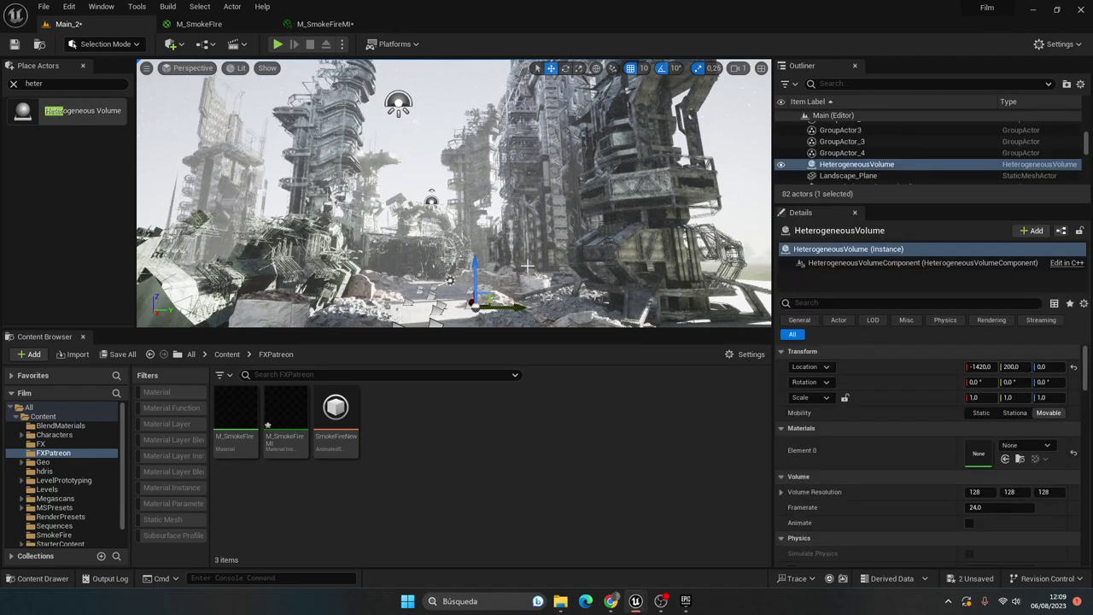
key("f")
right_click(537, 207)
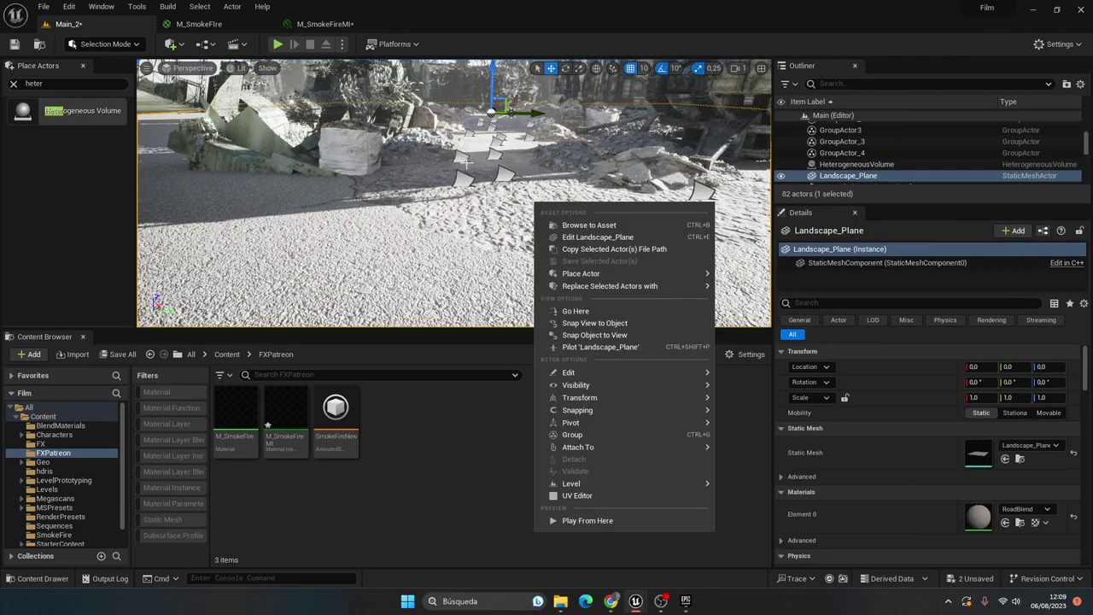
left_click(895, 164)
left_click(895, 163)
key("f")
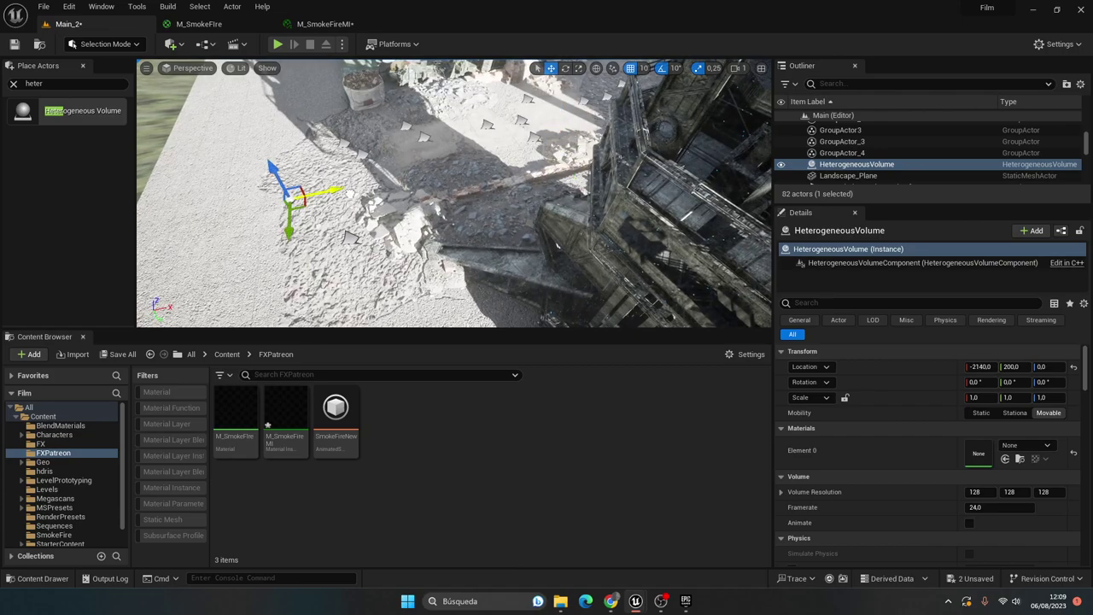
mouse_move(268, 204)
right_mouse_down()
mouse_move(267, 137)
mouse_move(248, 129)
right_mouse_up()
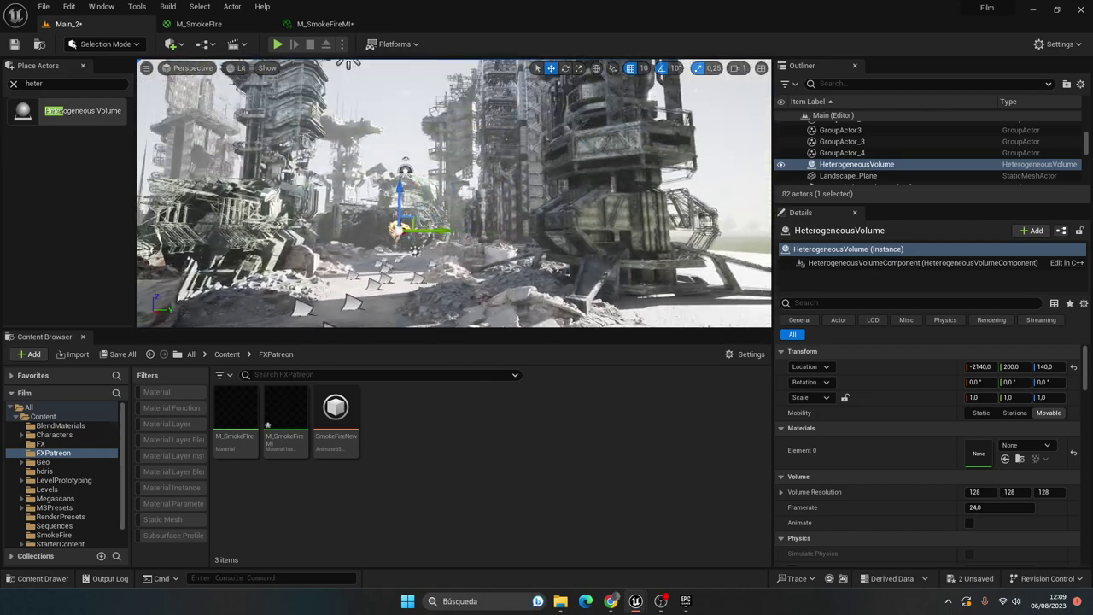
scroll(976, 440, "down", 2)
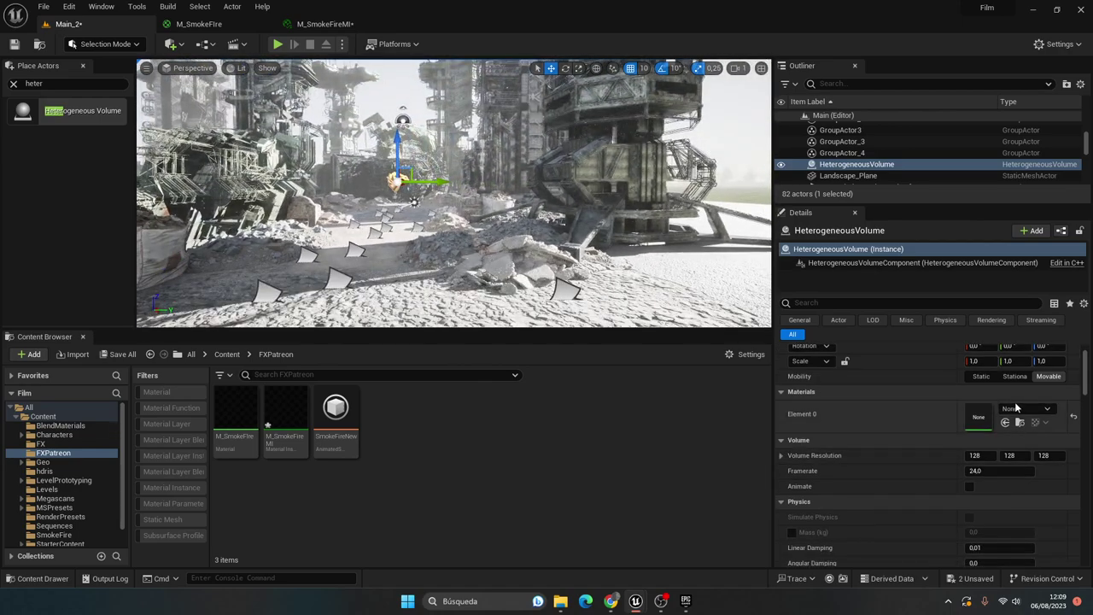
Assign M_SmokeFireMI to the volume's Element 0 material slot and enable Animate
left_click(283, 417)
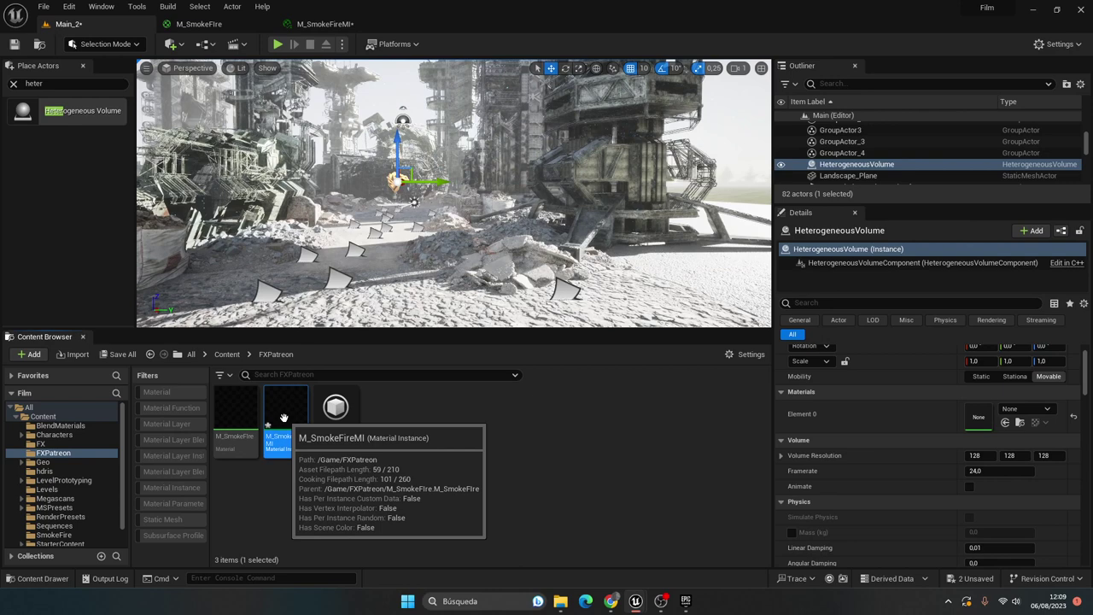
double_click(286, 398)
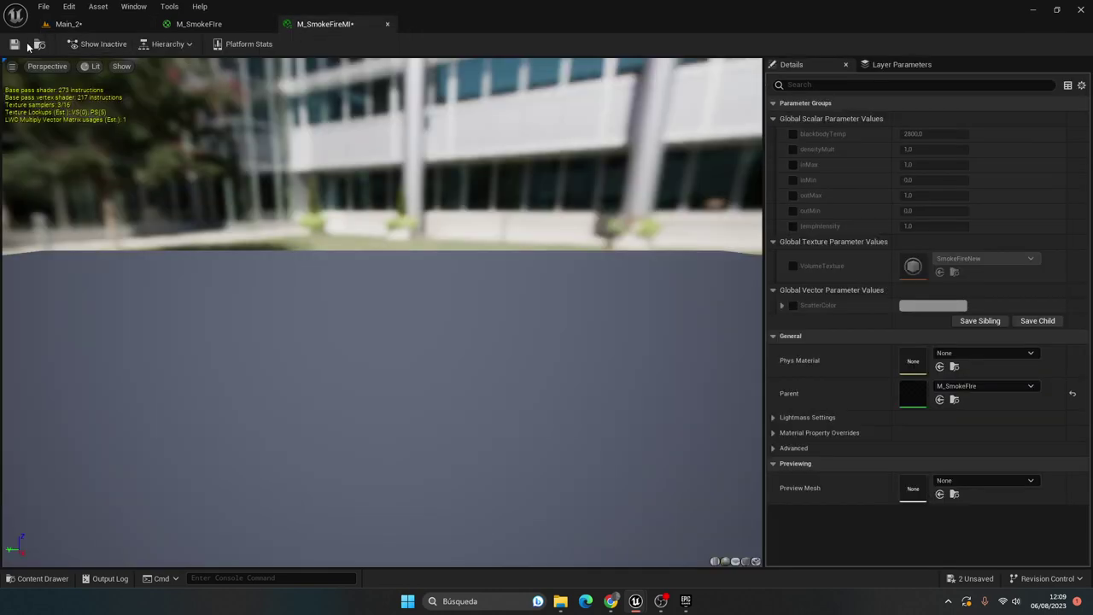
left_click(70, 24)
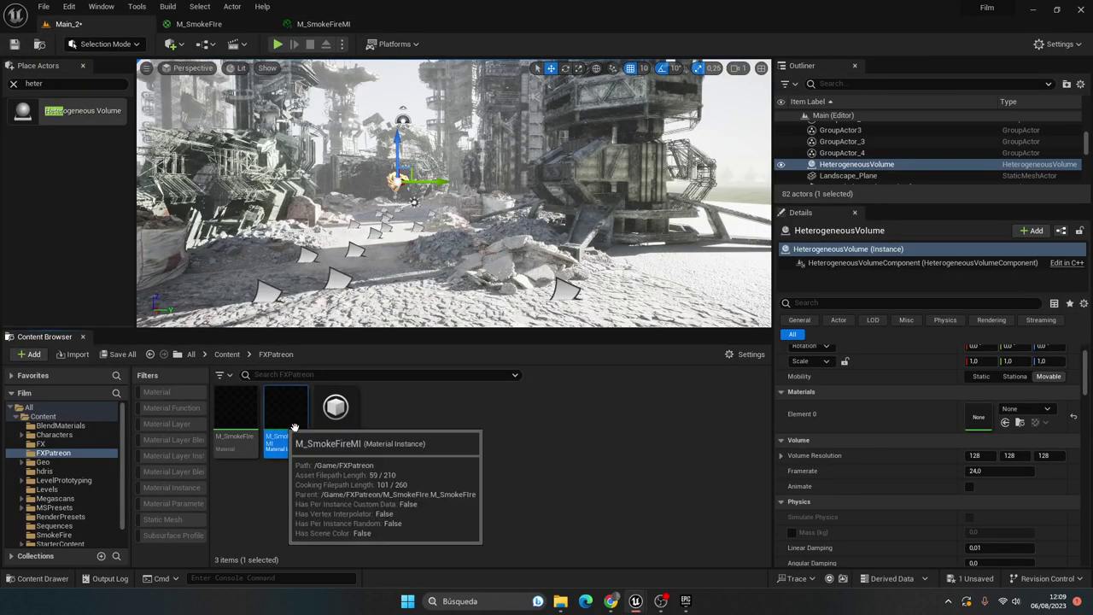
left_click_drag(287, 429, 979, 425)
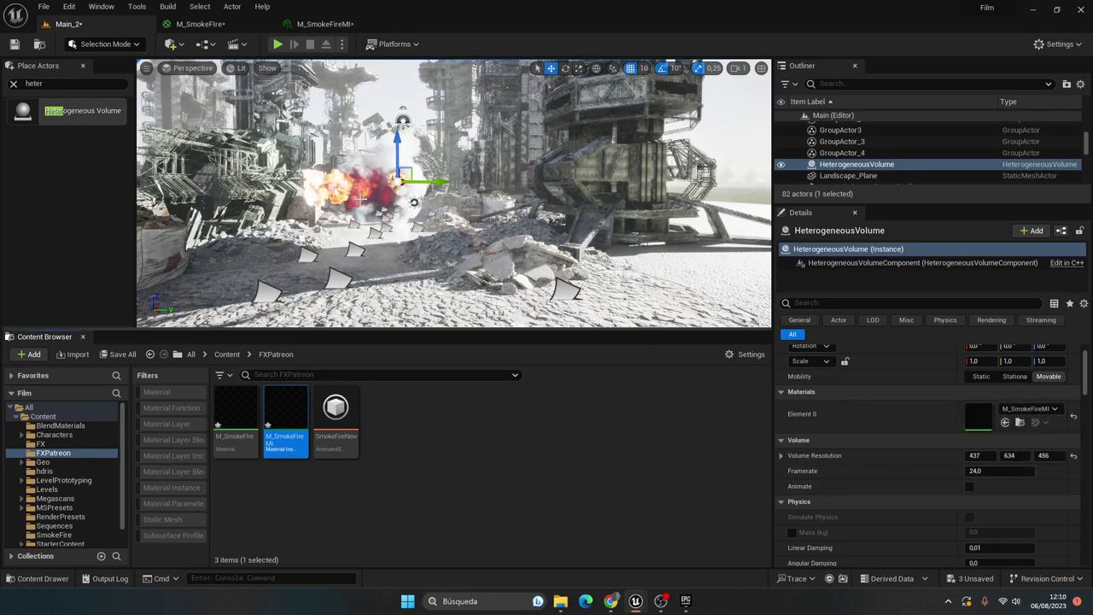
left_click(969, 487)
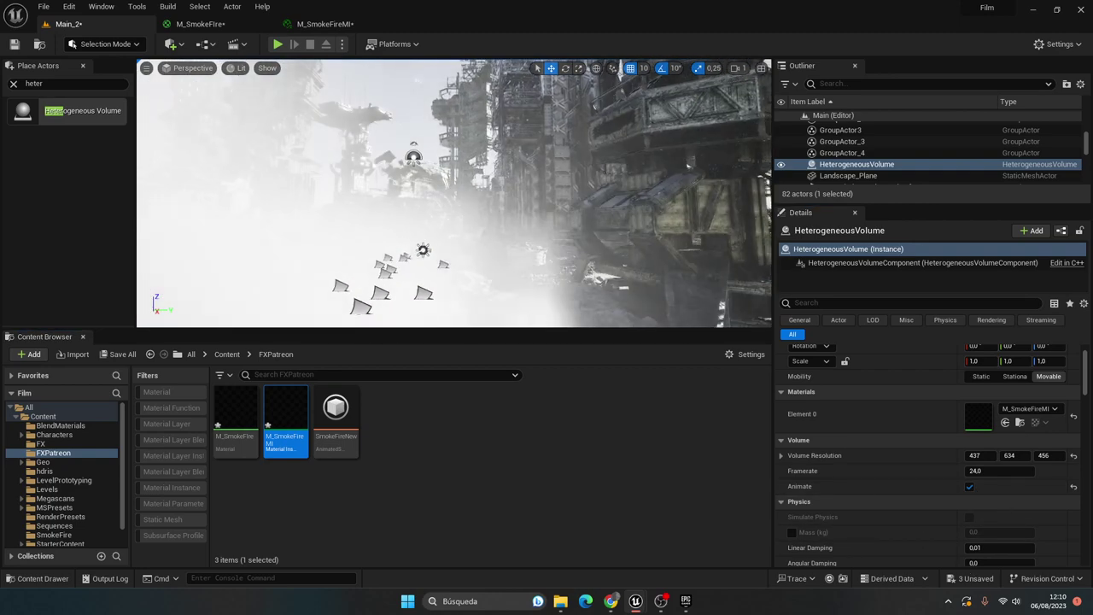
Orbit the view down the street to inspect the rising smoke and fire
scroll(416, 200, "up", 2)
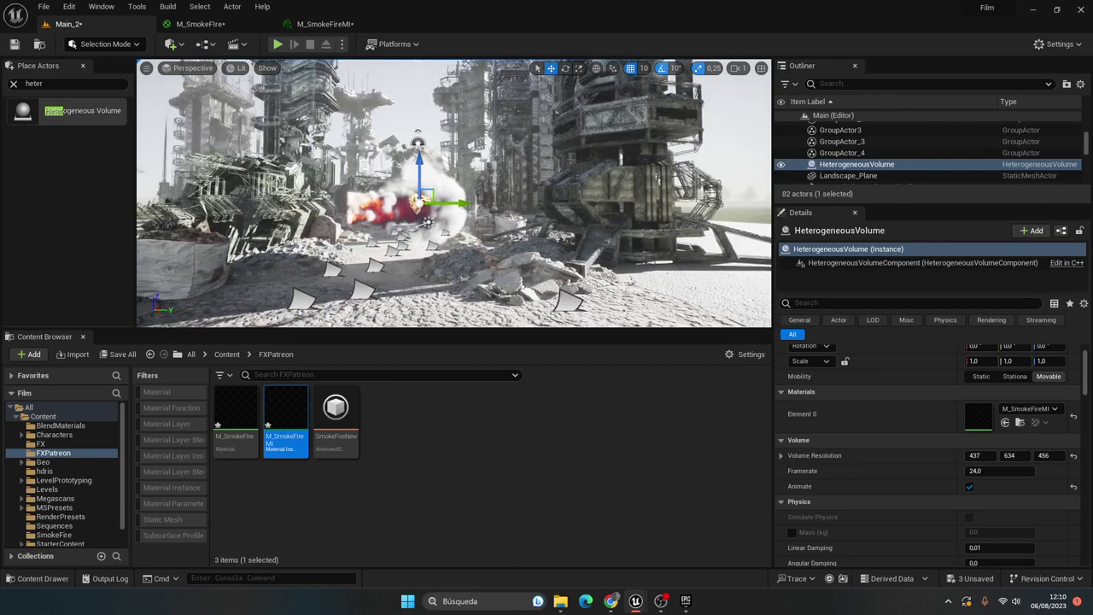
mouse_move(452, 192)
right_mouse_down()
mouse_move(466, 205)
mouse_move(504, 205)
mouse_move(491, 205)
right_mouse_up()
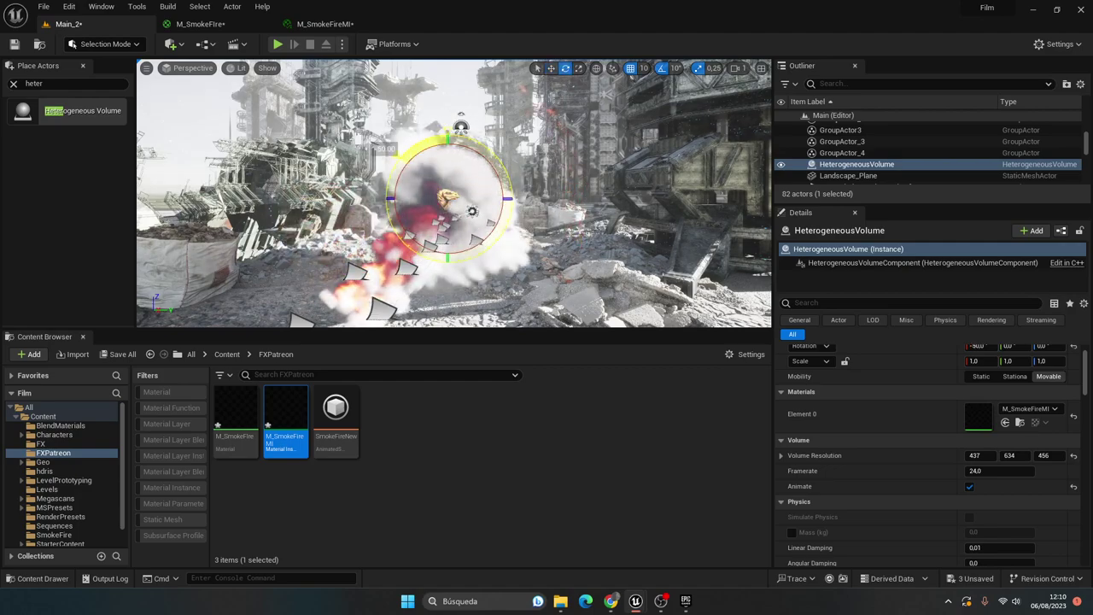
left_click(513, 231)
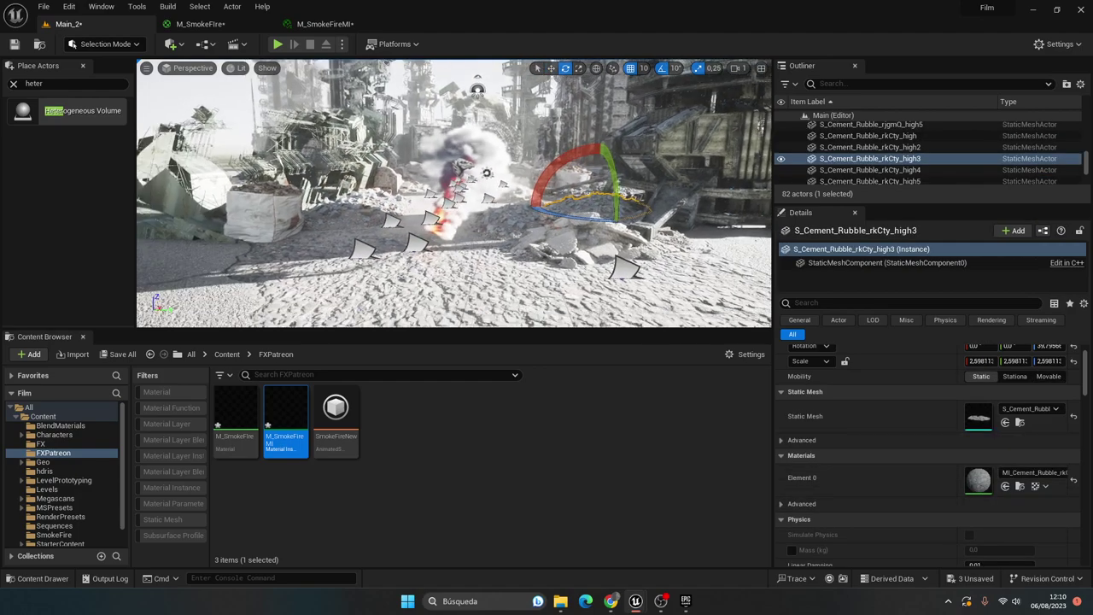
mouse_move(513, 230)
right_mouse_down()
mouse_move(478, 171)
mouse_move(478, 239)
mouse_move(478, 205)
mouse_move(461, 196)
right_mouse_up()
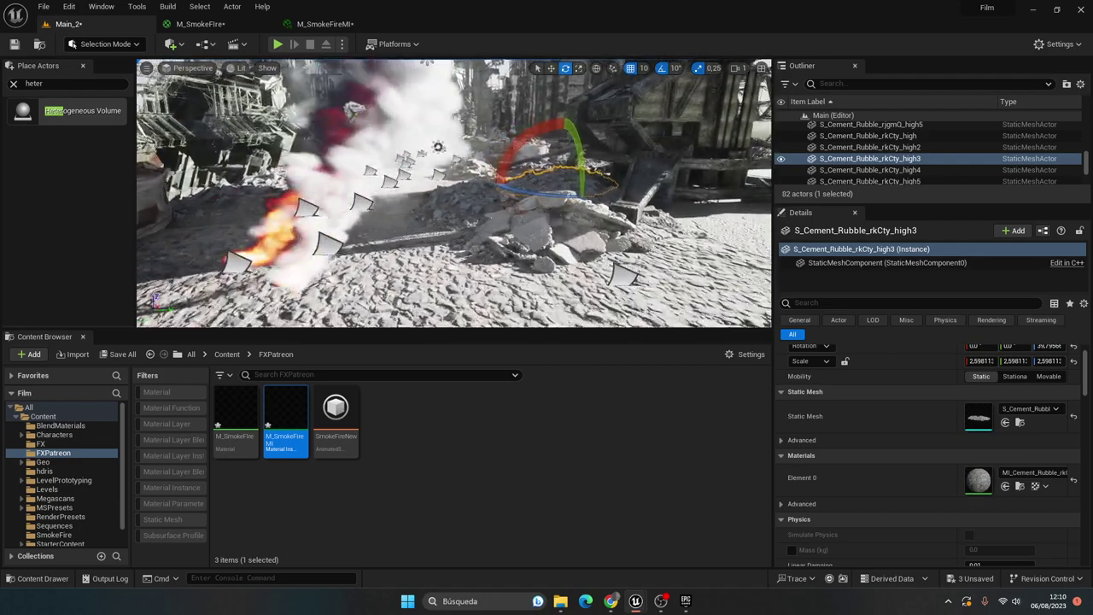
right_click_drag(461, 196, 461, 196)
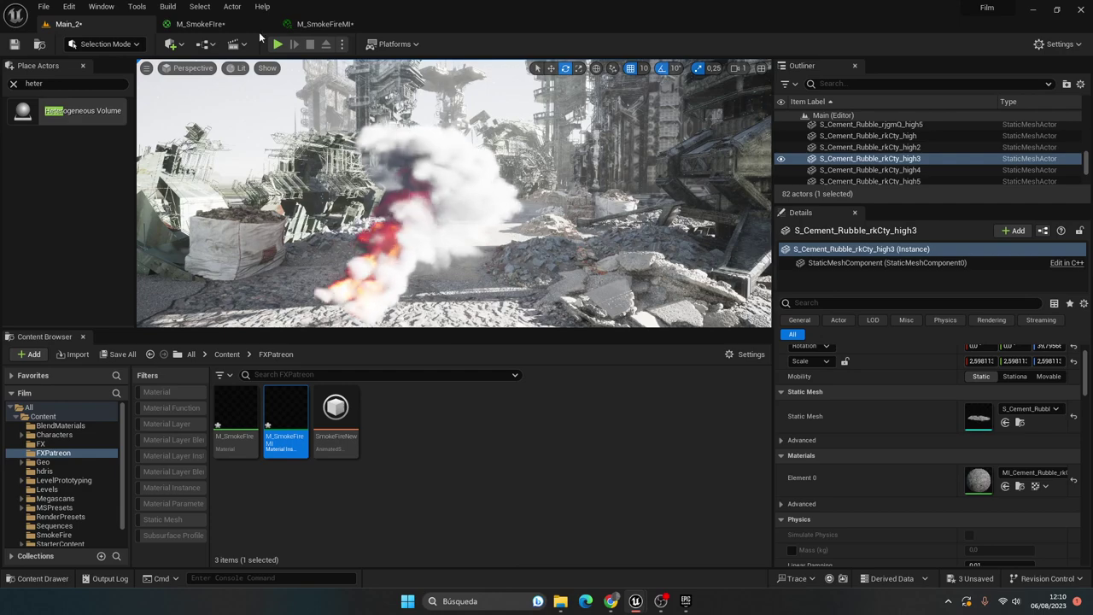
left_click(313, 26)
Float the M_SmokeFireMI editor and set densityMult to 0.1 and blackbodyTemp to 2500
left_click_drag(342, 24, 587, 241)
type("0")
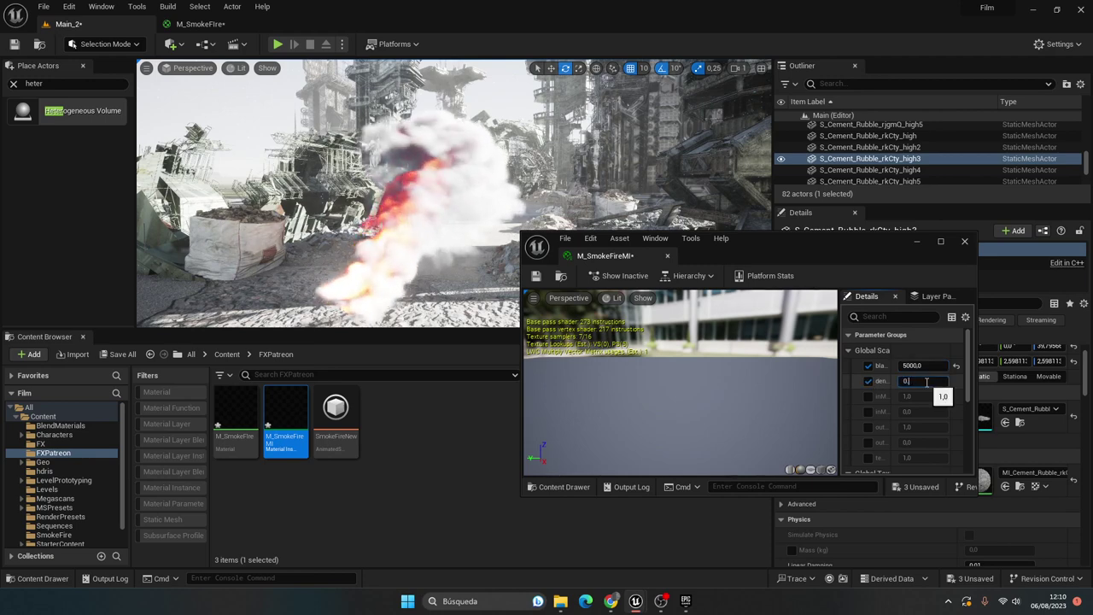
type(".1")
key("Return")
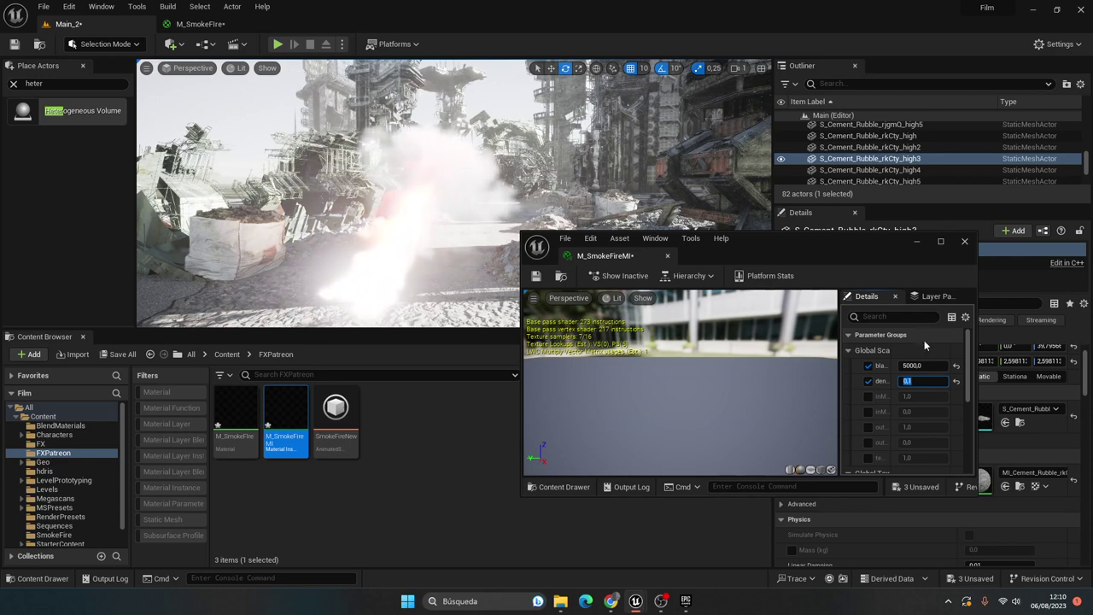
left_click(912, 365)
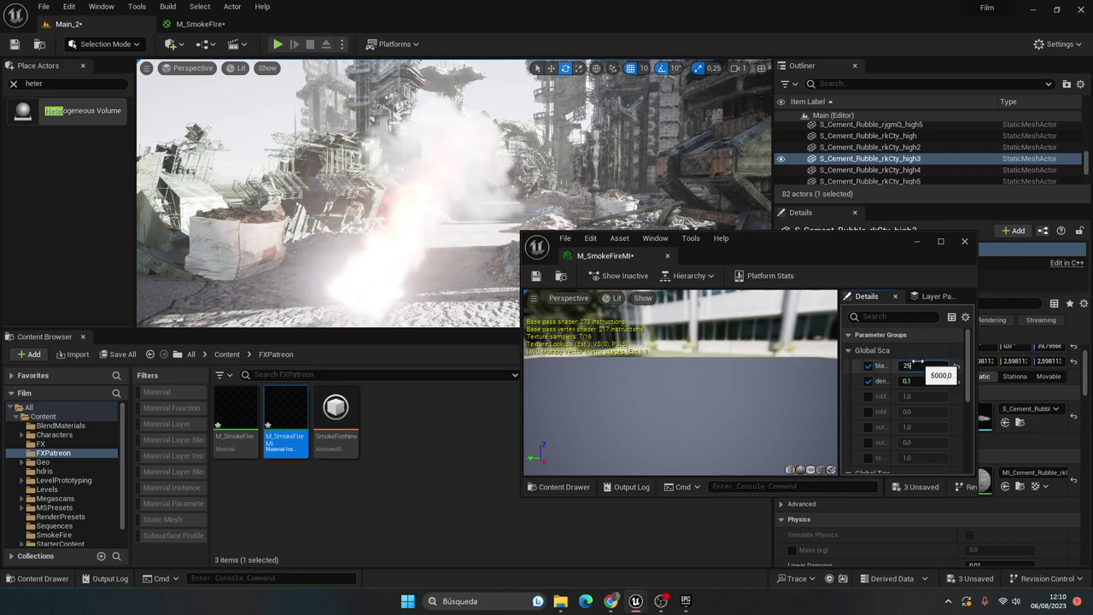
type("00")
key("Return")
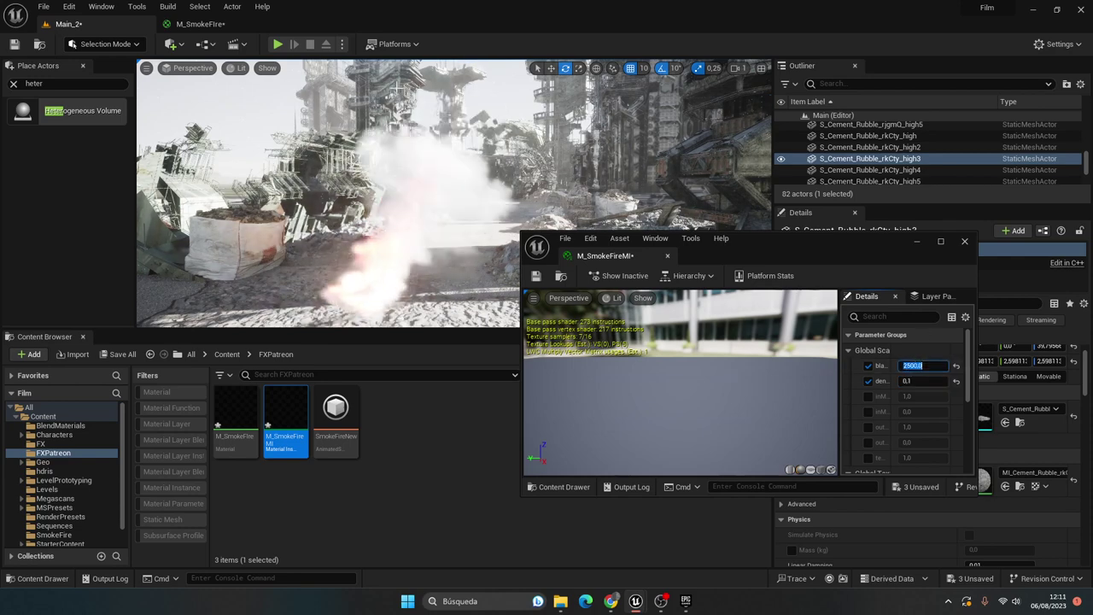
Enable the inMax override at 1.0 and the inMin override at 0.5
scroll(917, 399, "down", 2)
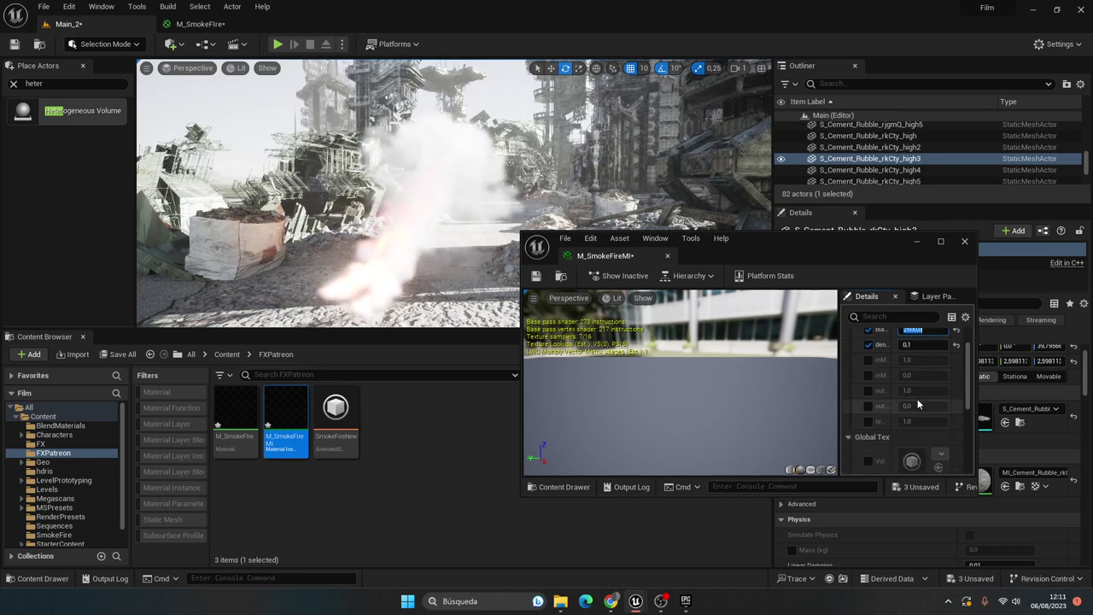
left_click(869, 361)
type("0.")
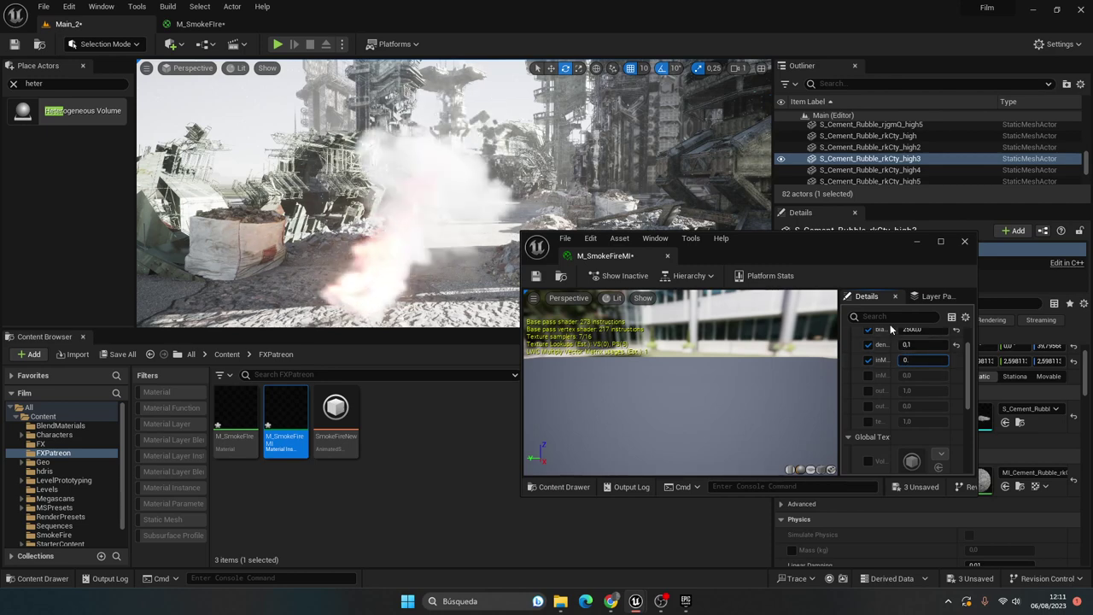
key("Return")
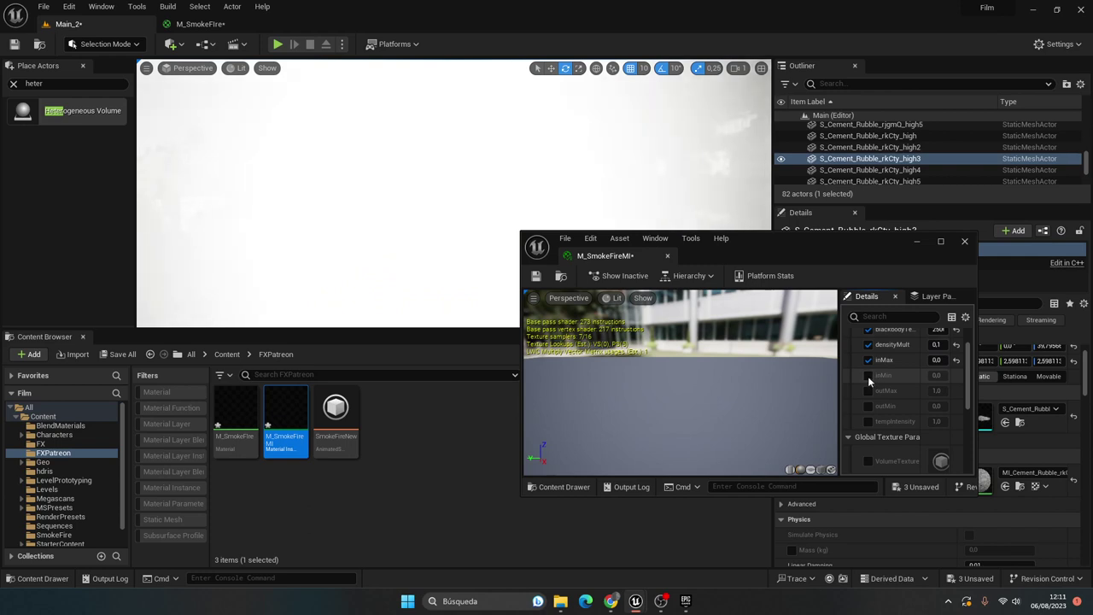
left_click(868, 376)
left_click(938, 376)
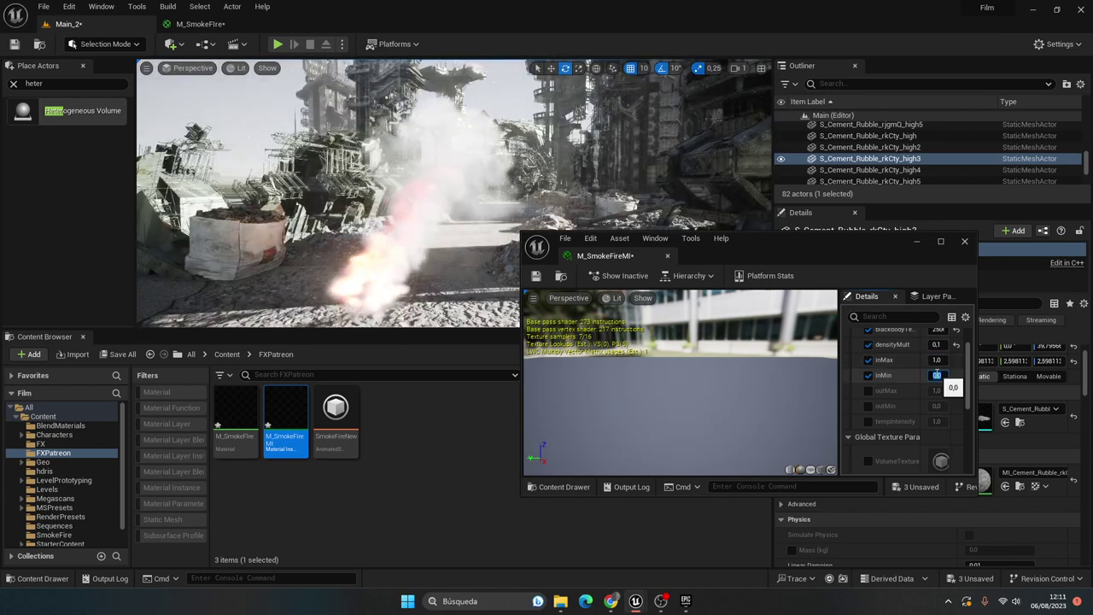
type("0,5")
type("0.5")
key("Return")
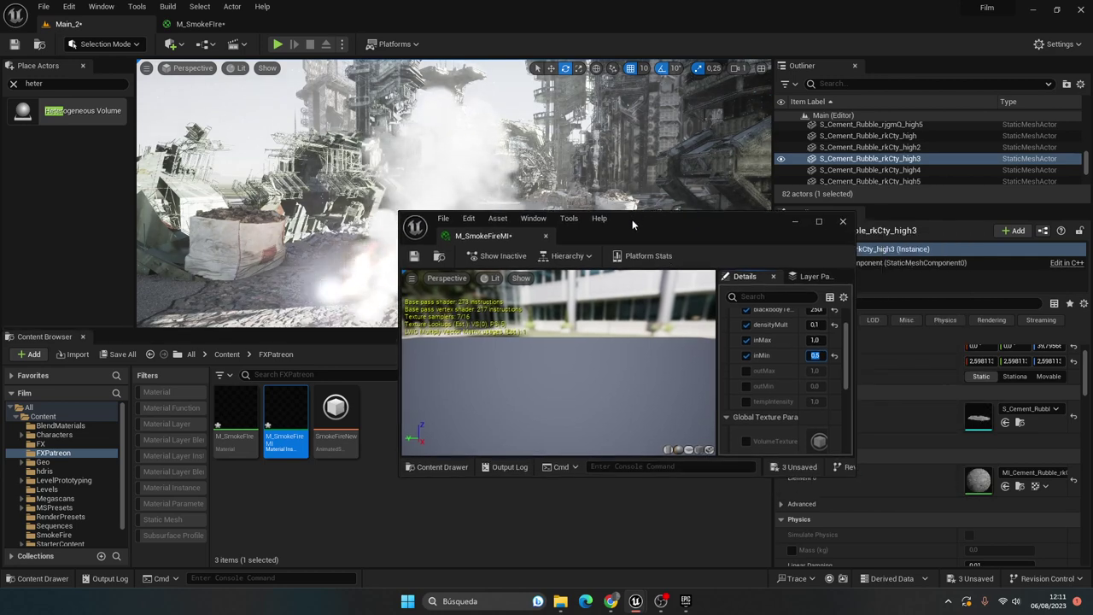
left_click_drag(736, 229, 610, 210)
scroll(788, 363, "down", 2)
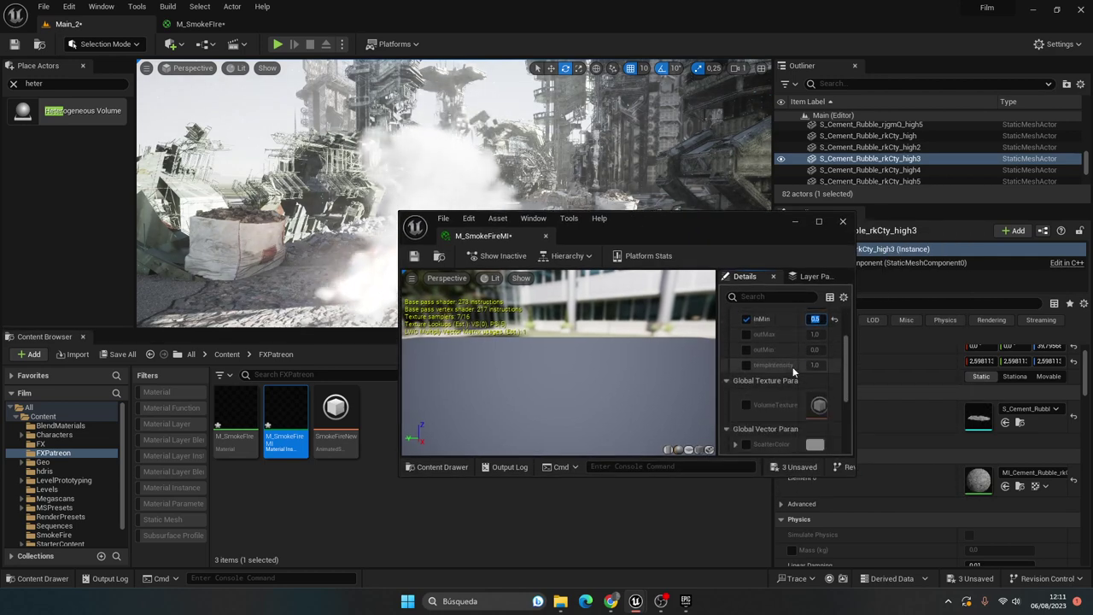
scroll(792, 366, "down", 2)
Darken ScatterColor to a grey of about 0.135 and move the material instance window aside
left_click(814, 411)
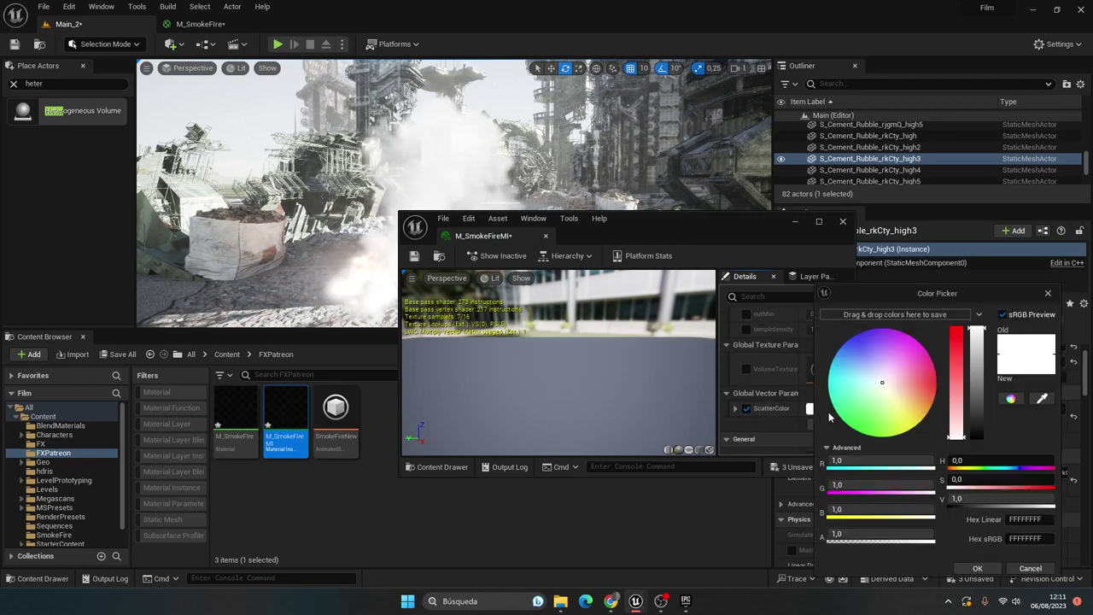
mouse_move(973, 400)
left_mouse_down()
mouse_move(976, 365)
mouse_move(978, 421)
left_mouse_up()
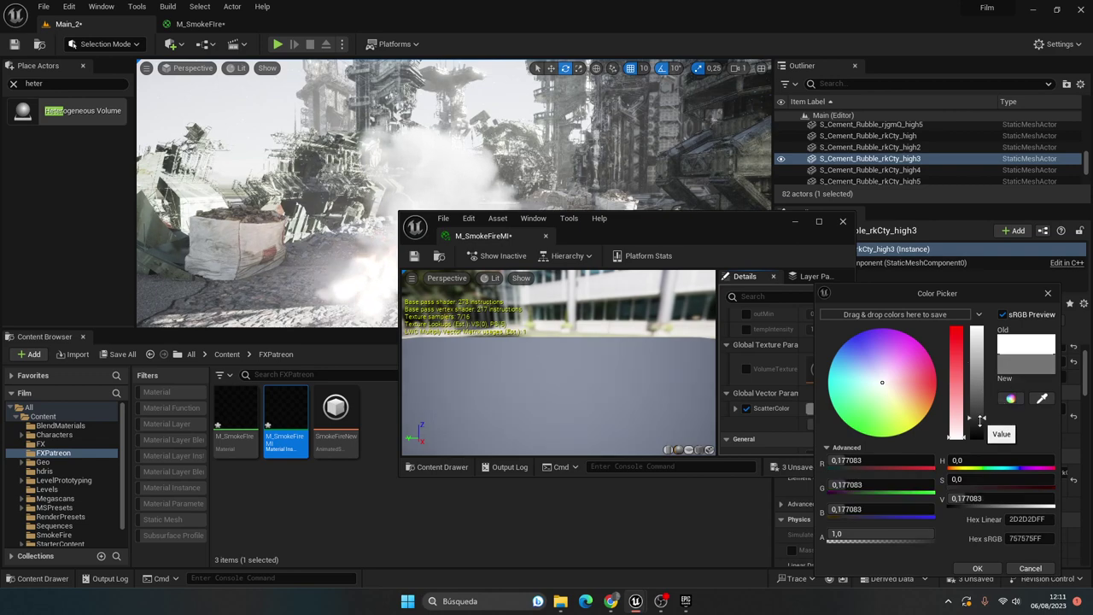
left_click(1048, 293)
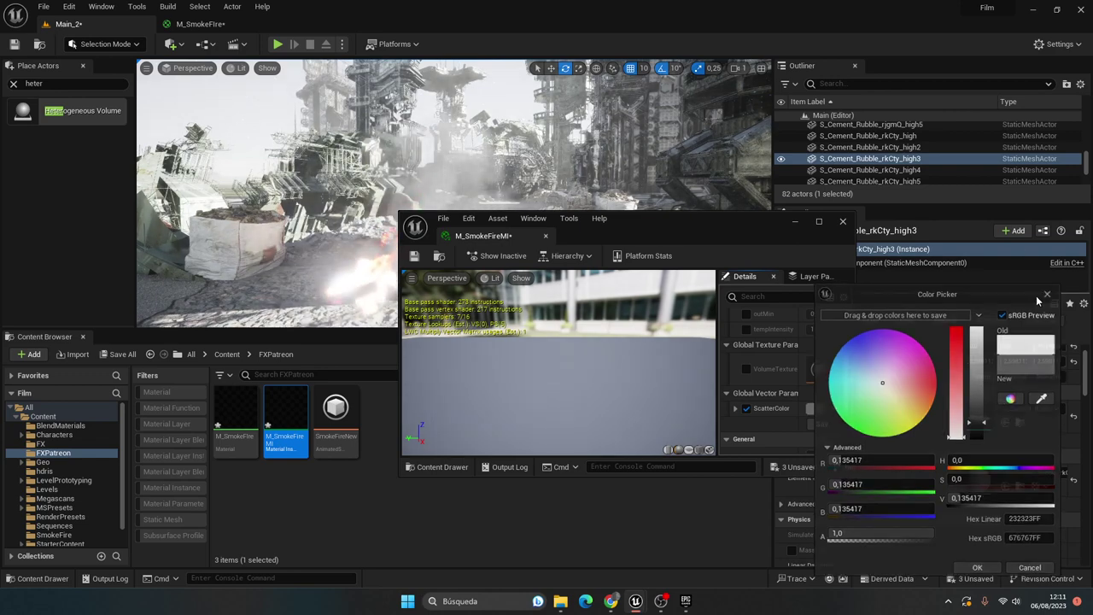
left_click_drag(788, 224, 957, 235)
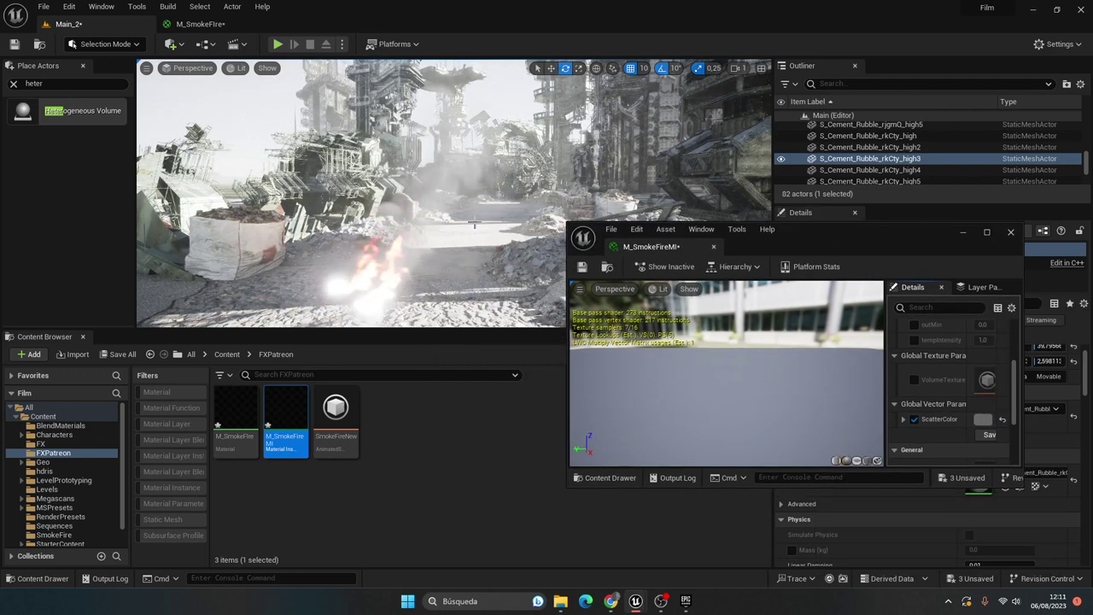
scroll(944, 415, "up", 1)
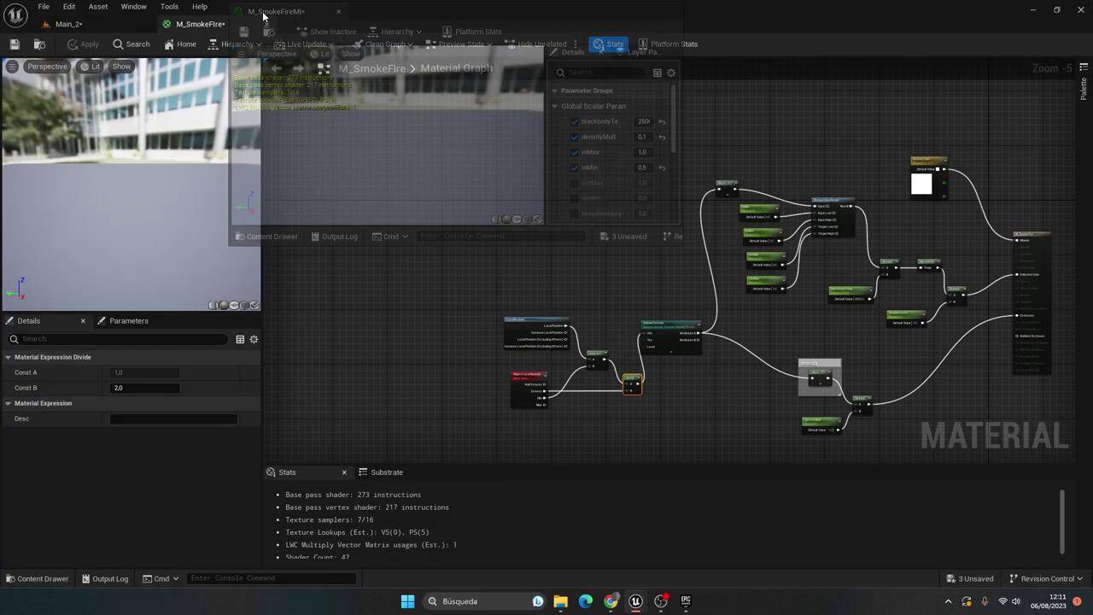
Dock M_SmokeFireMI as a tab, set densityMult to 1, and check the denser smoke in Main_2
left_click_drag(655, 248, 273, 27)
left_click(1011, 149)
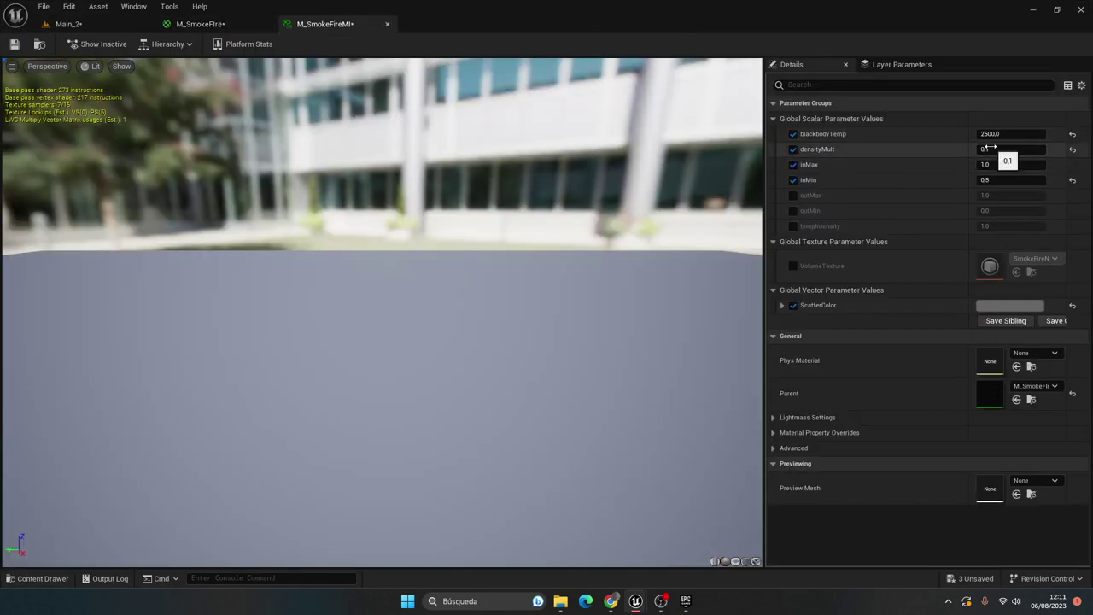
type("1")
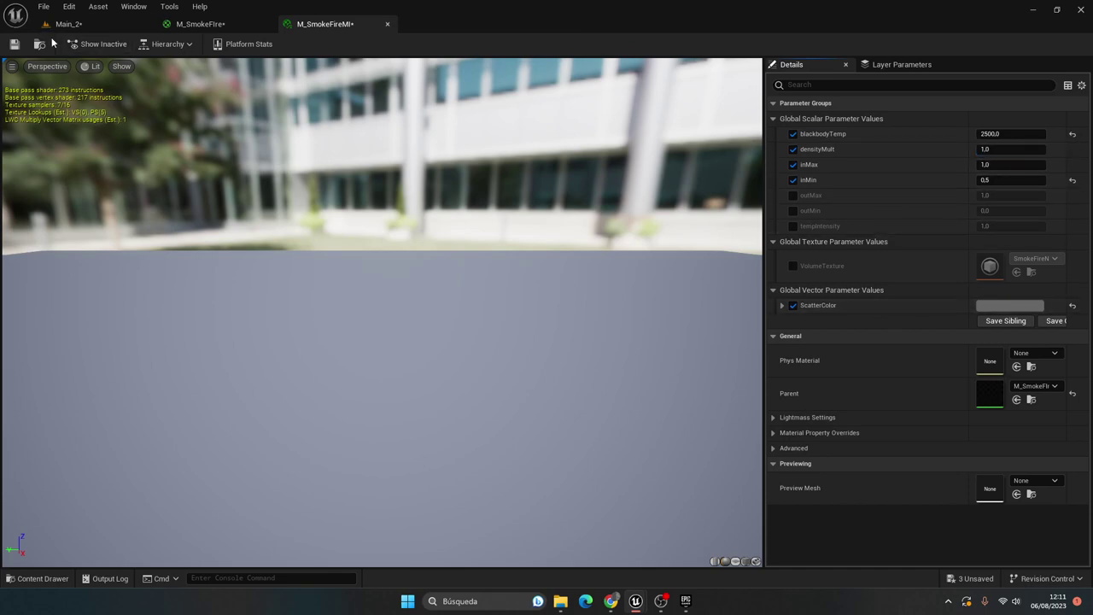
left_click(65, 24)
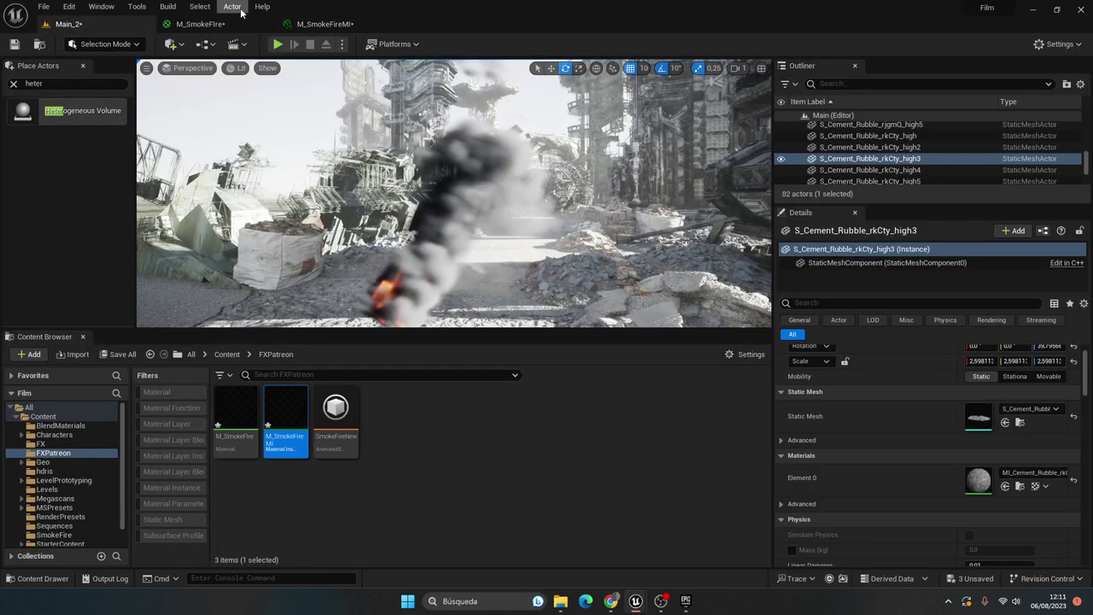
left_click(324, 24)
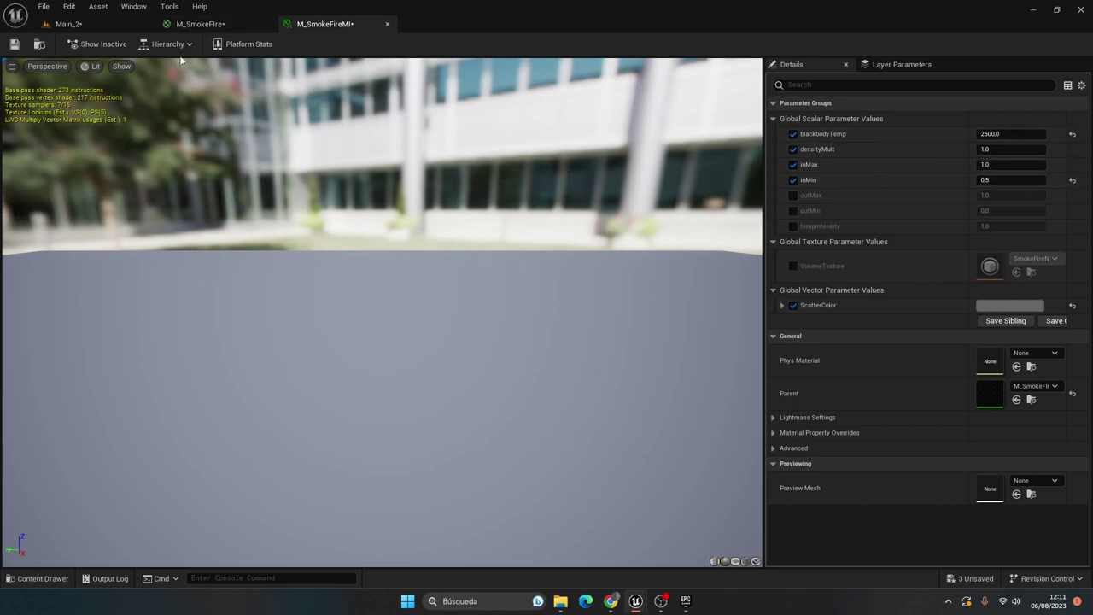
left_click(67, 24)
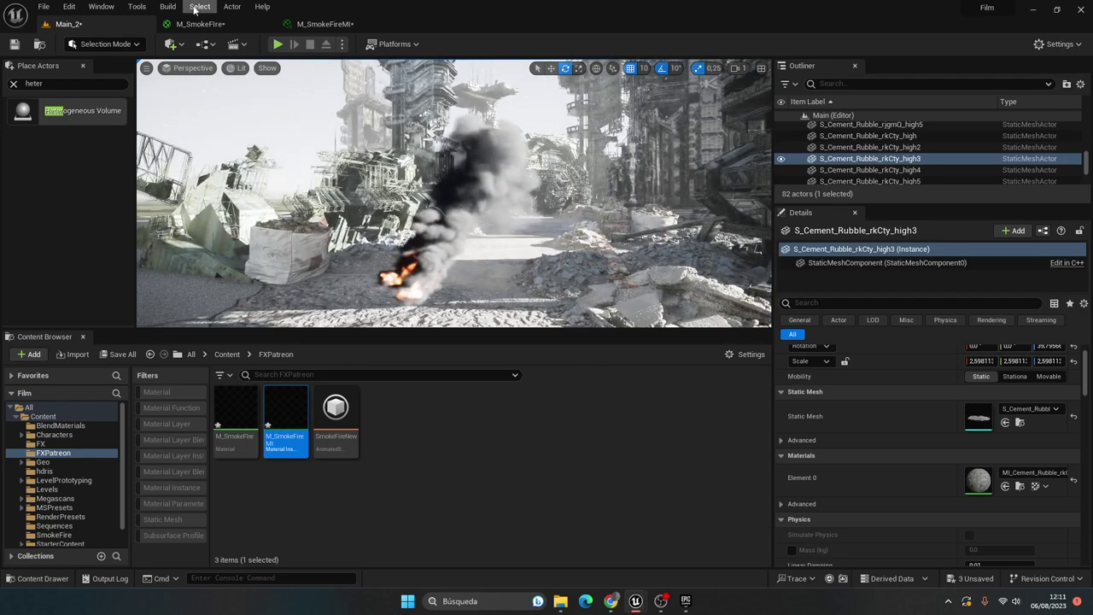
left_click(320, 24)
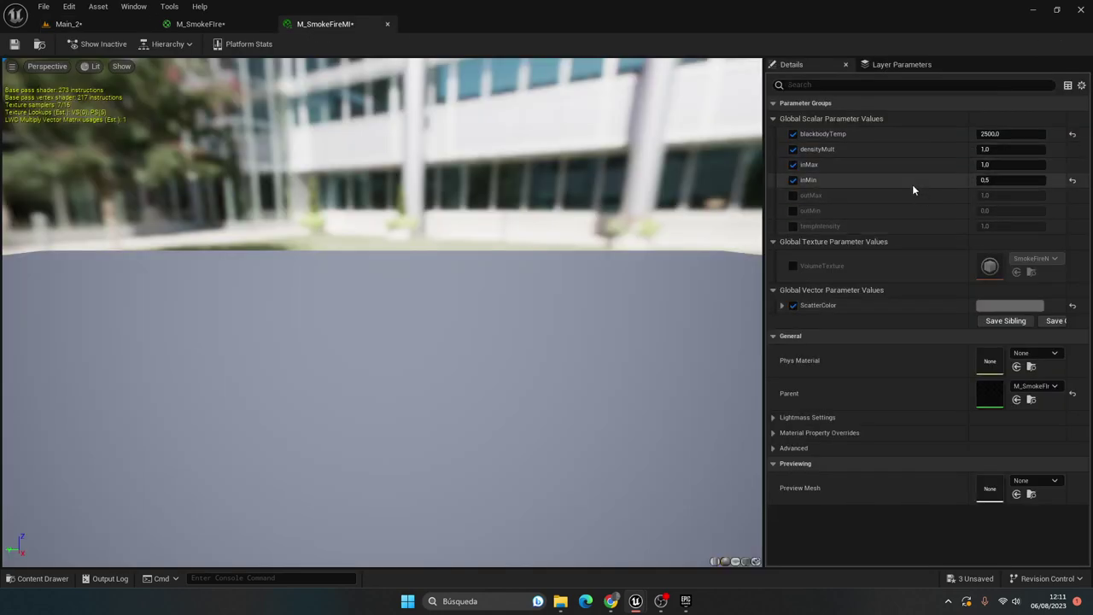
Enable the tempIntensity override at 2 and view the stronger fire in the level
left_click(792, 226)
left_click(72, 25)
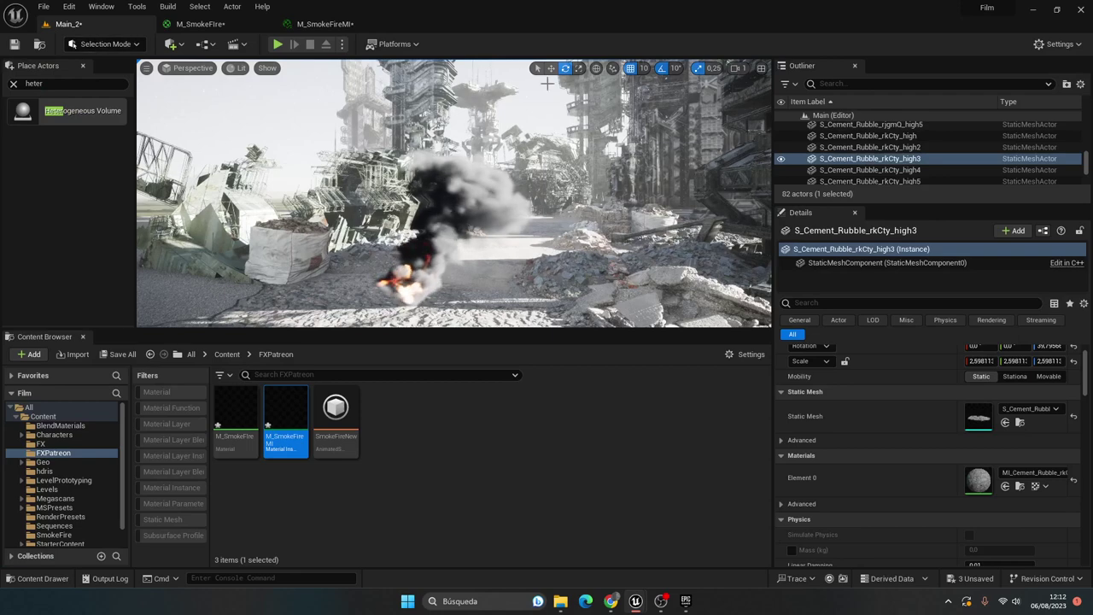
left_click(326, 24)
left_click(1010, 226)
type("2")
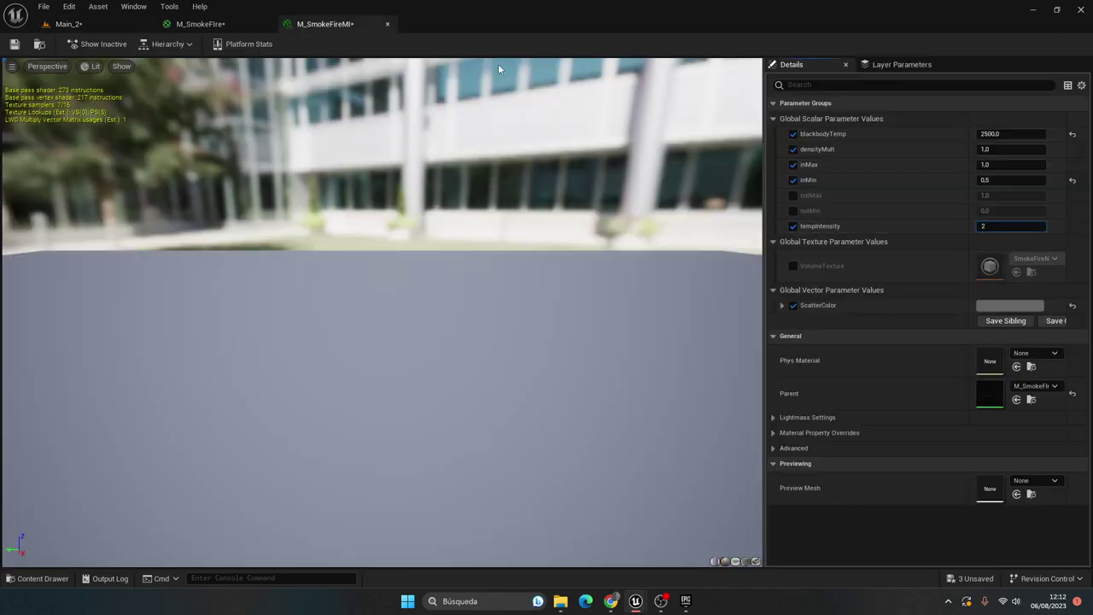
left_click(60, 24)
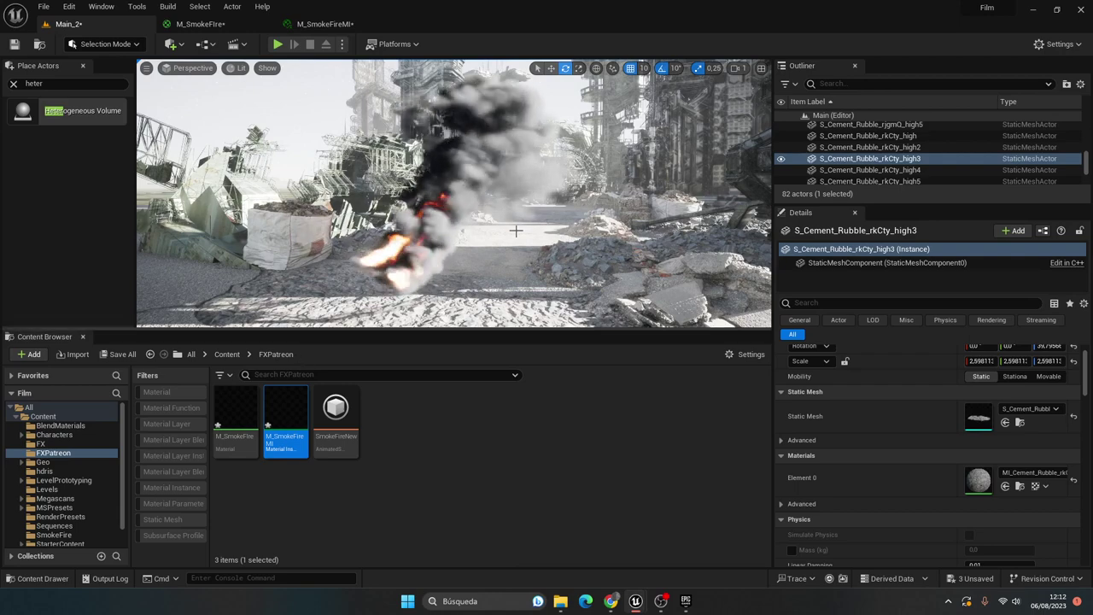
mouse_move(445, 282)
right_mouse_down()
mouse_move(359, 222)
mouse_move(512, 325)
right_mouse_up()
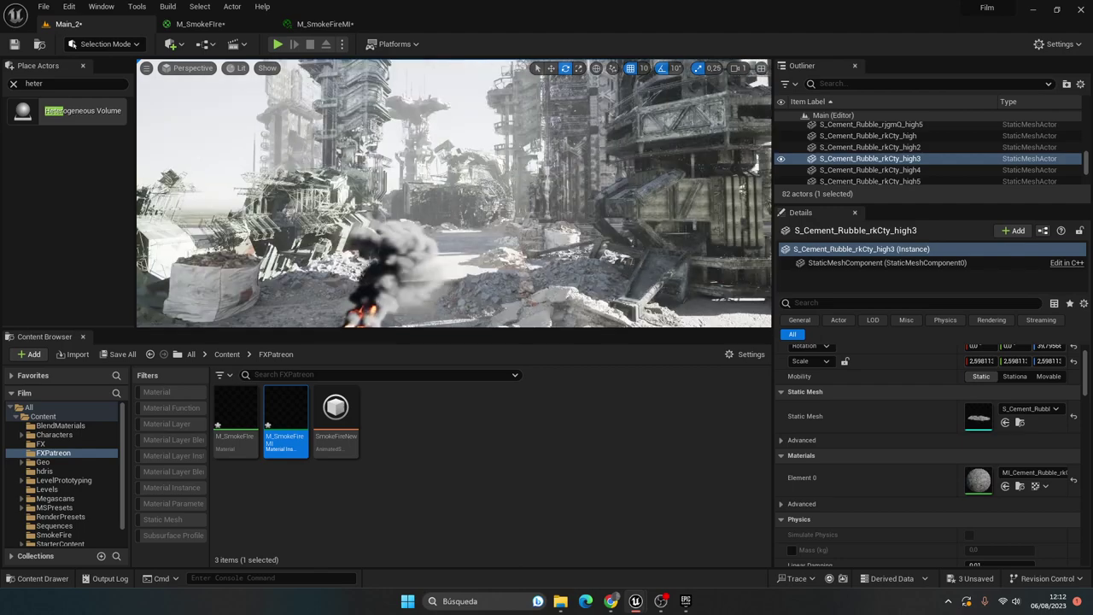
Open Datos (D:) in File Explorer and play the Main.0000-0119.exr sequence in DJV
left_click(560, 602)
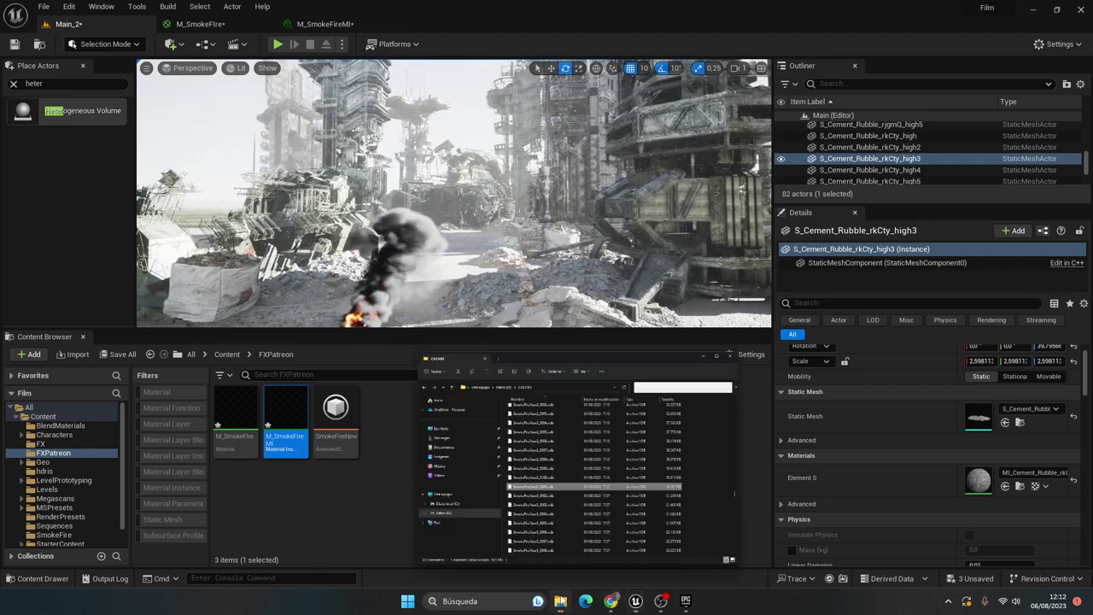
left_click(451, 204)
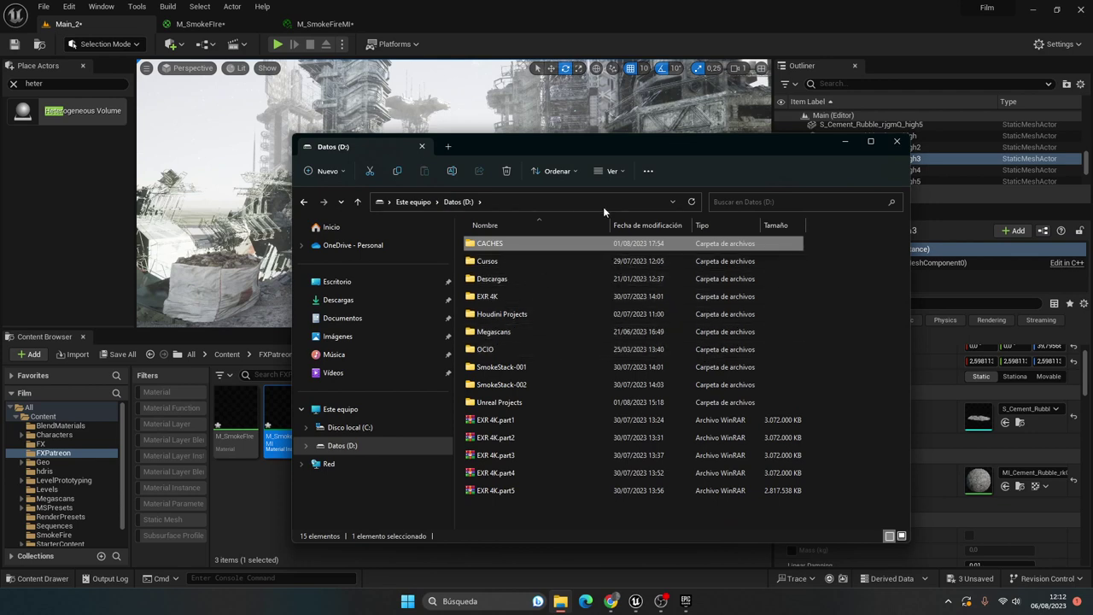
left_click(658, 603)
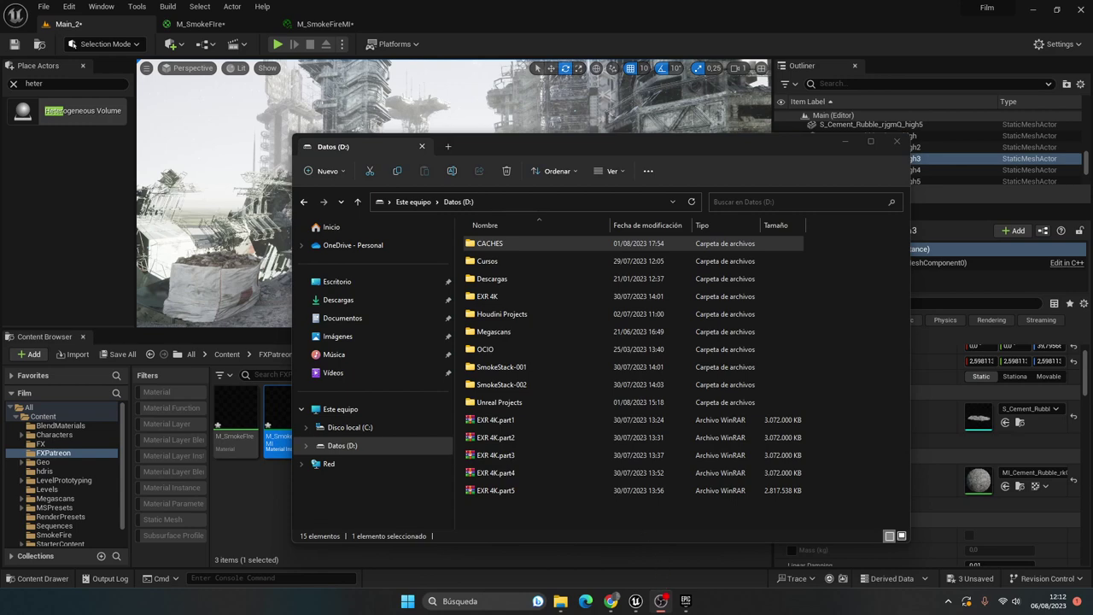
key("space")
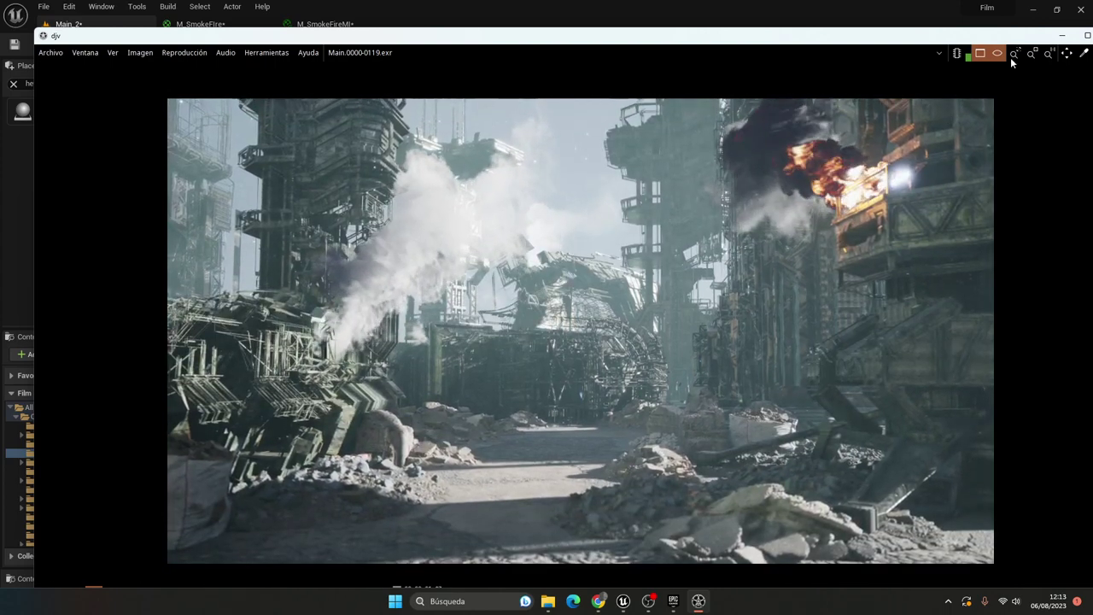
Close the DJV viewer and minimize File Explorer to reveal the Main_2 level
left_click_drag(1008, 36, 976, 54)
left_click(976, 51)
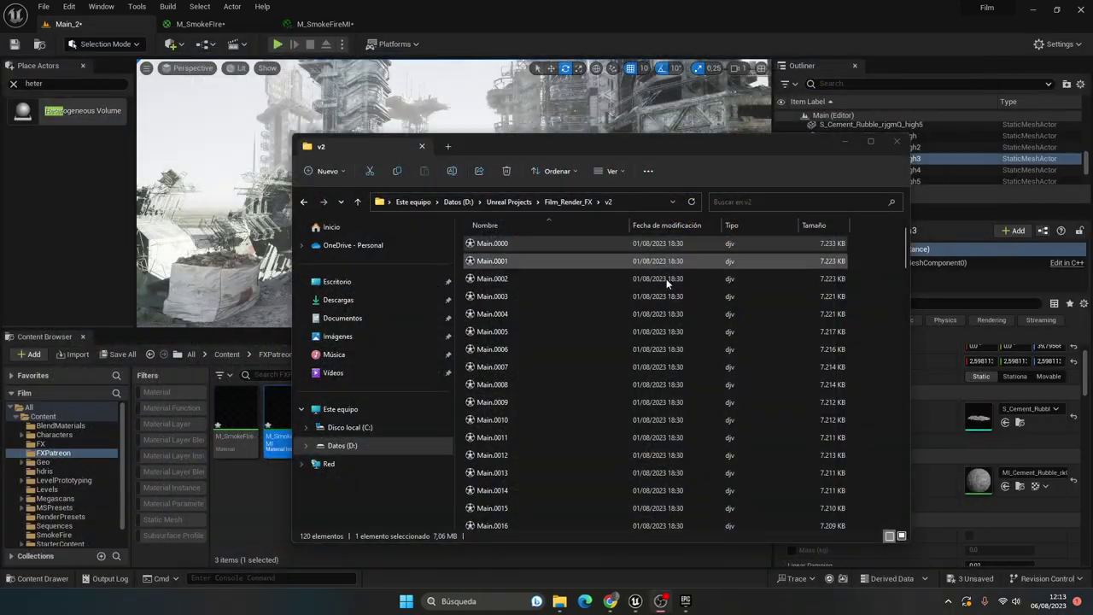
left_click(845, 141)
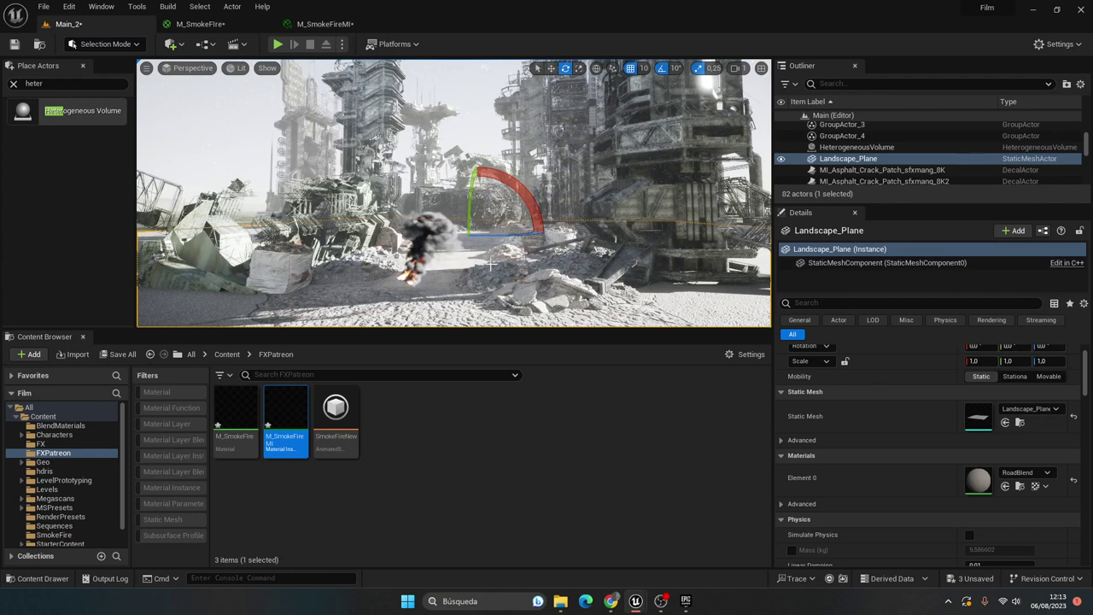
Scale the selected HeterogeneousVolume uniformly to 2.5875 and view the larger plume from around it
left_click(860, 152)
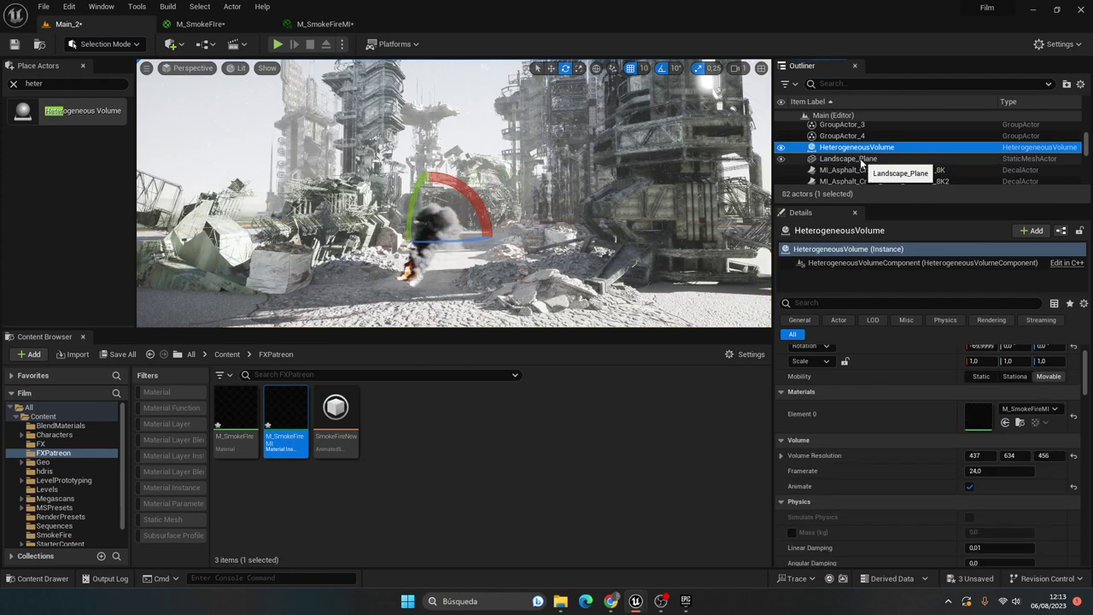
left_click_drag(447, 270, 494, 261, "alt")
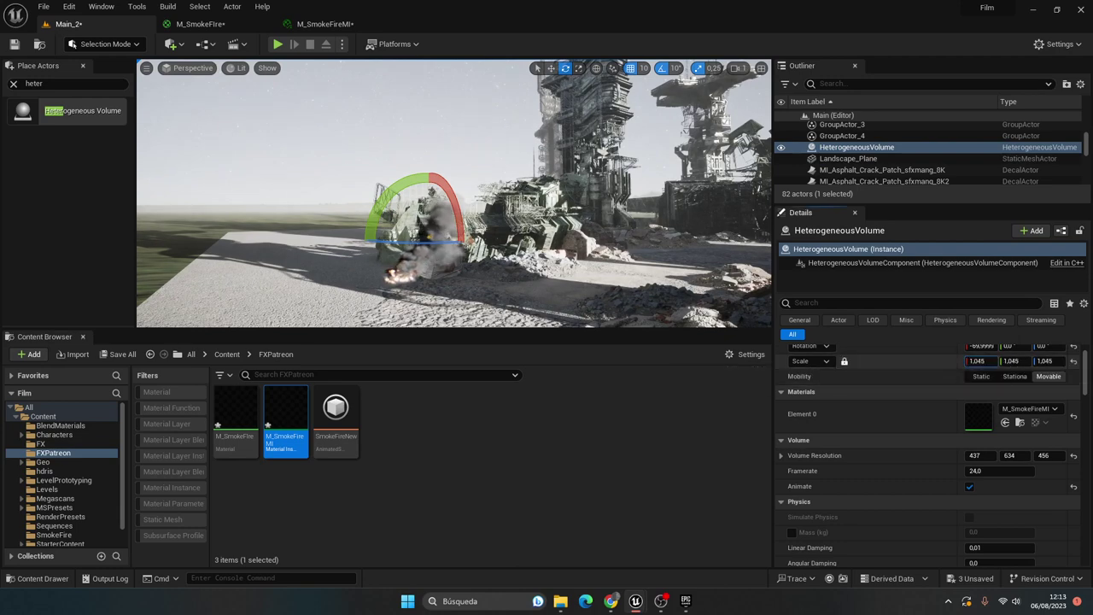
mouse_move(598, 256)
left_mouse_down("alt")
mouse_move(701, 256)
mouse_move(751, 274)
left_mouse_up("alt")
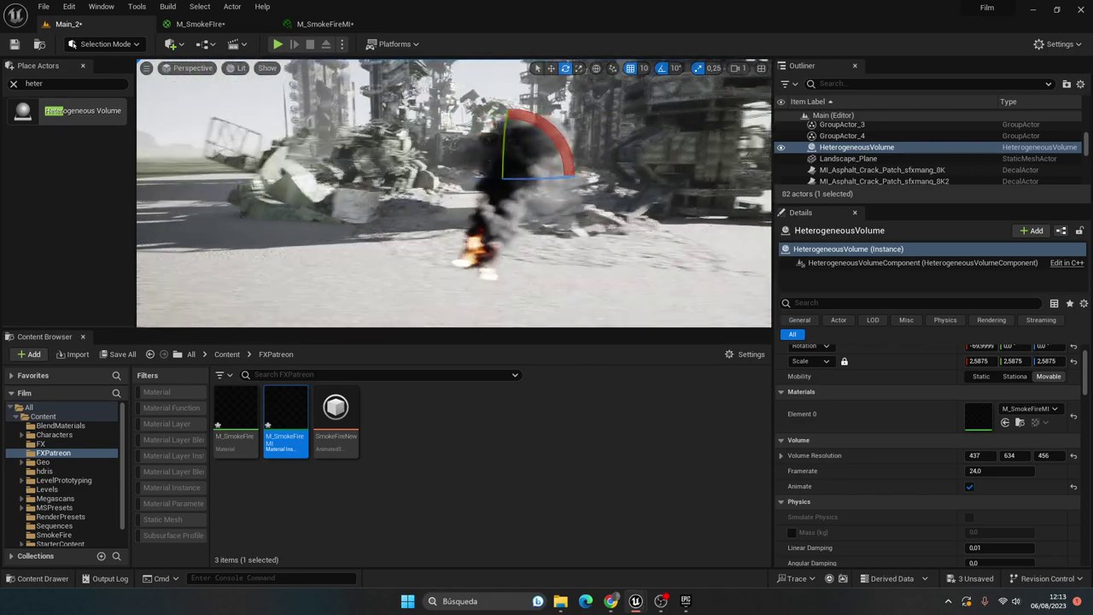
key("w")
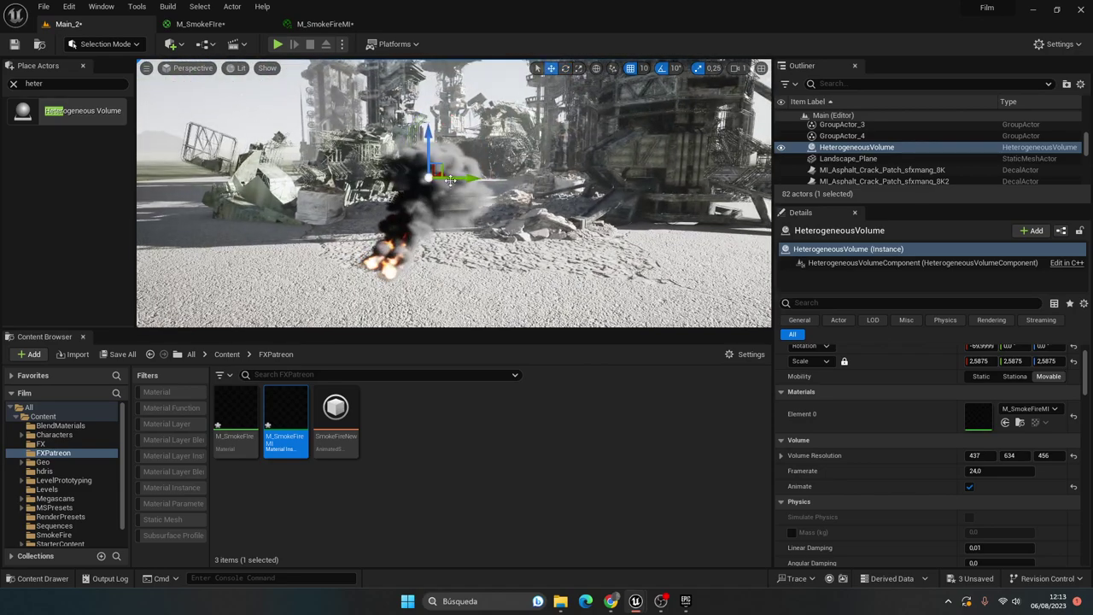
right_click_drag(456, 179, 367, 183)
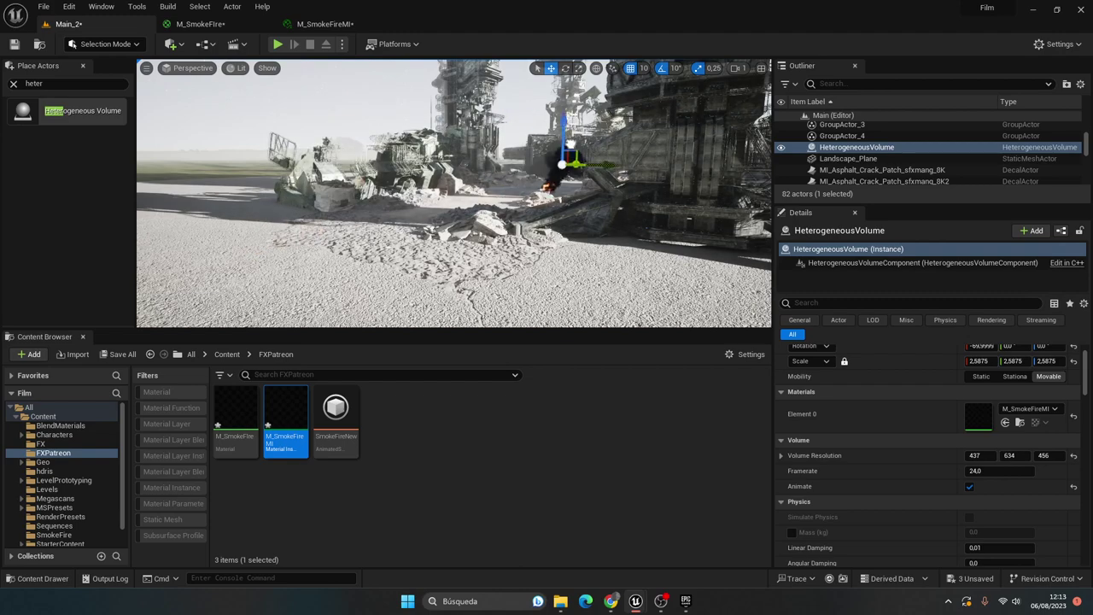